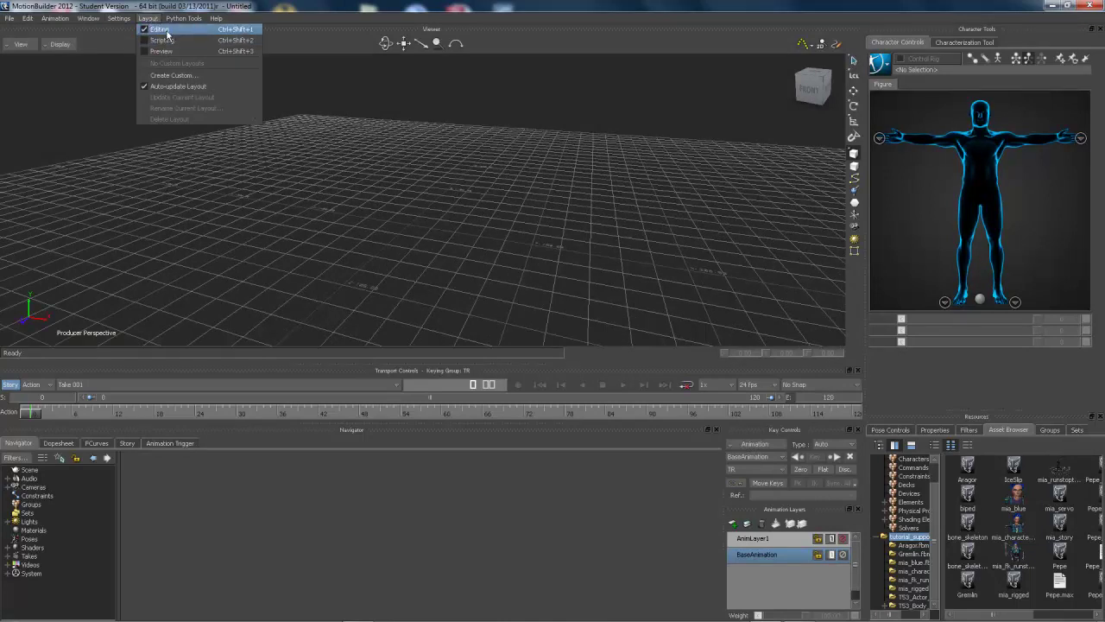
Step: Look over the file commands, perspective viewport, asset files, Characterization Tool, Dopesheet and FCurves editor
click(11, 19)
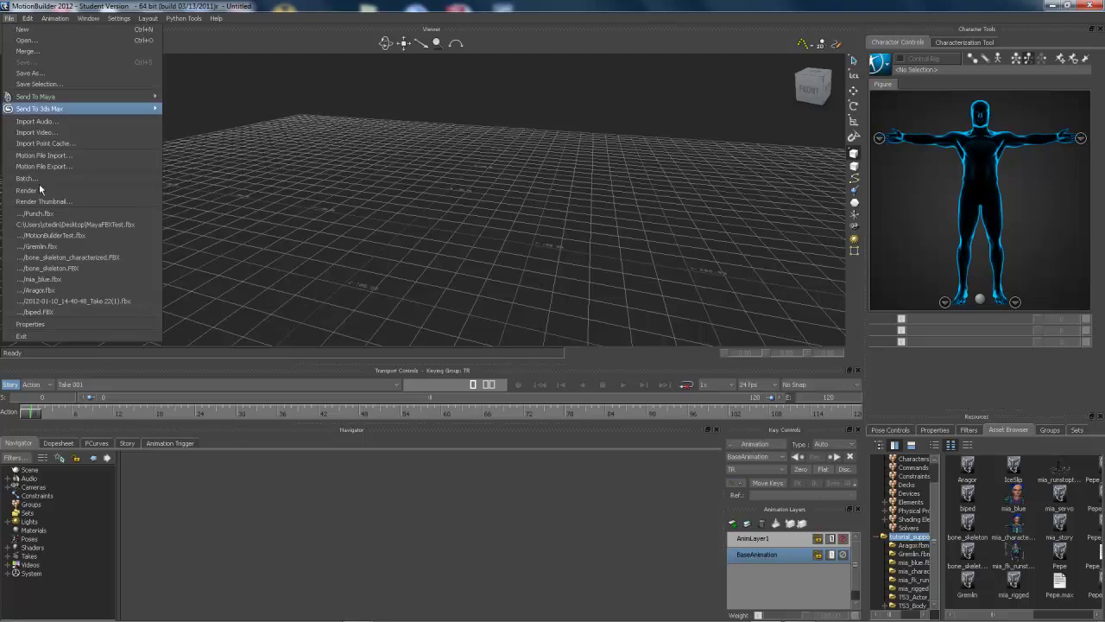
click(479, 247)
mouse_move(416, 229)
ctrl+shift+mouse_down()
mouse_move(432, 230)
mouse_move(400, 216)
ctrl+shift+mouse_up()
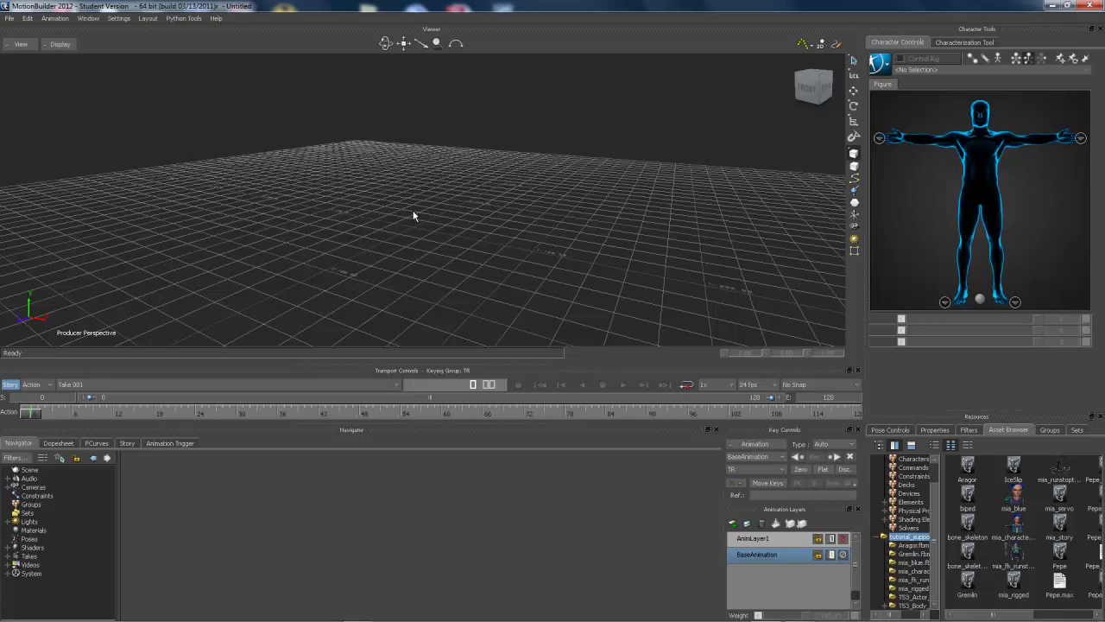
ctrl+shift+drag(416, 233, 428, 246)
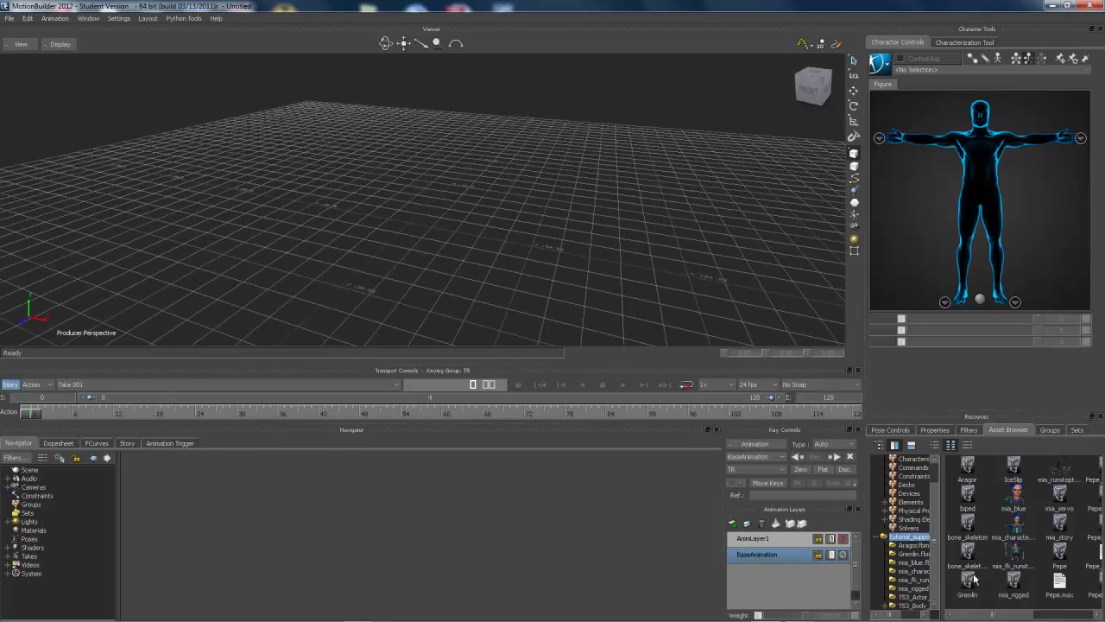
drag(1011, 616, 1077, 614)
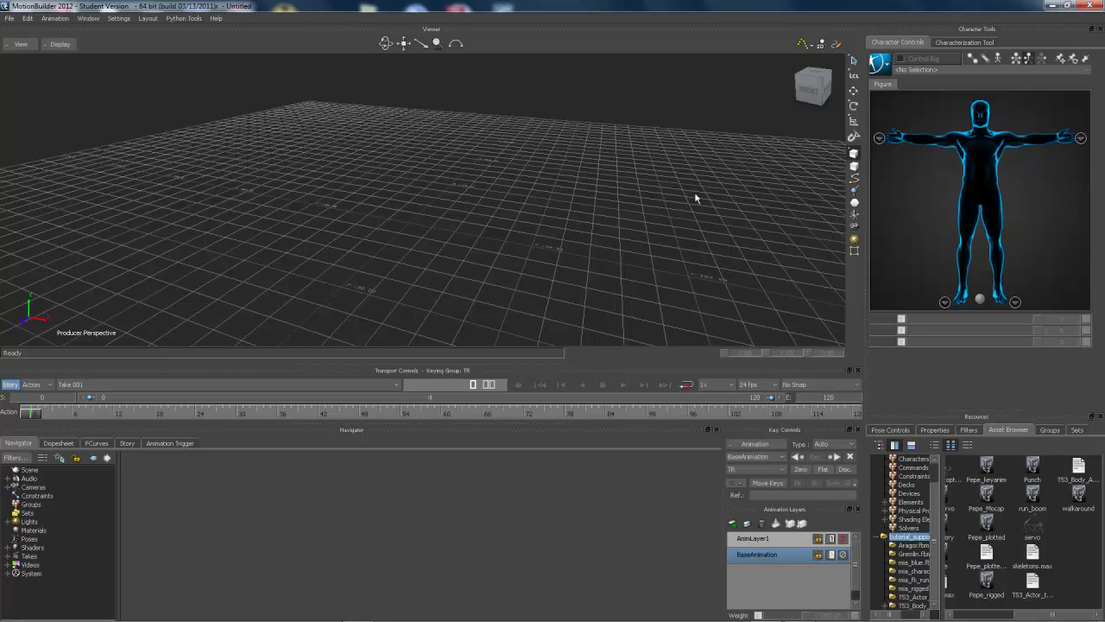
ctrl+shift+drag(489, 279, 436, 184)
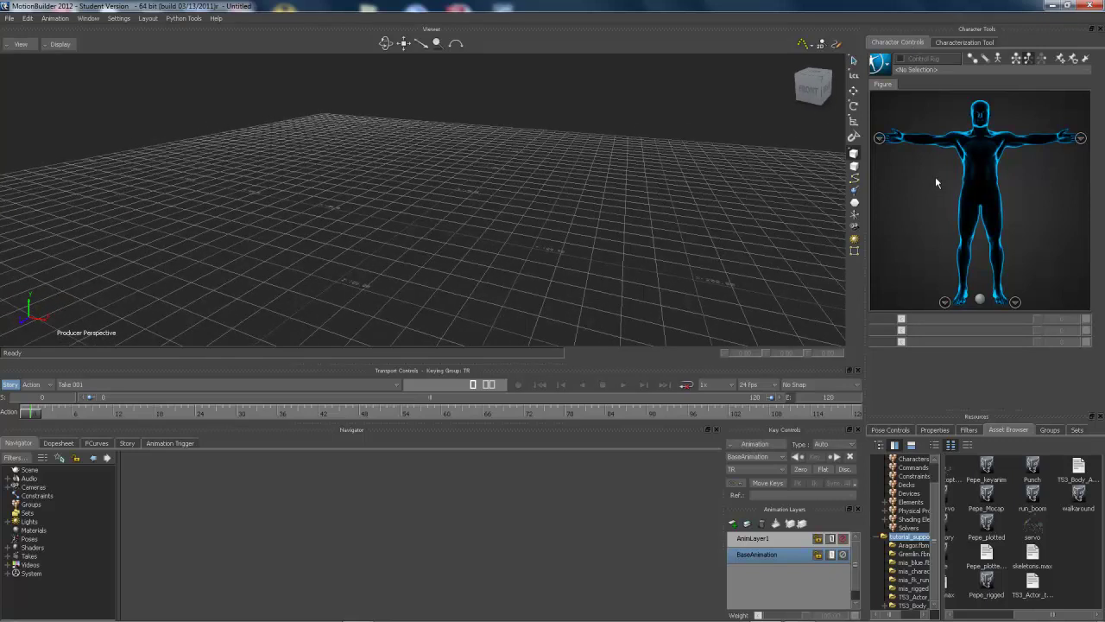
click(963, 42)
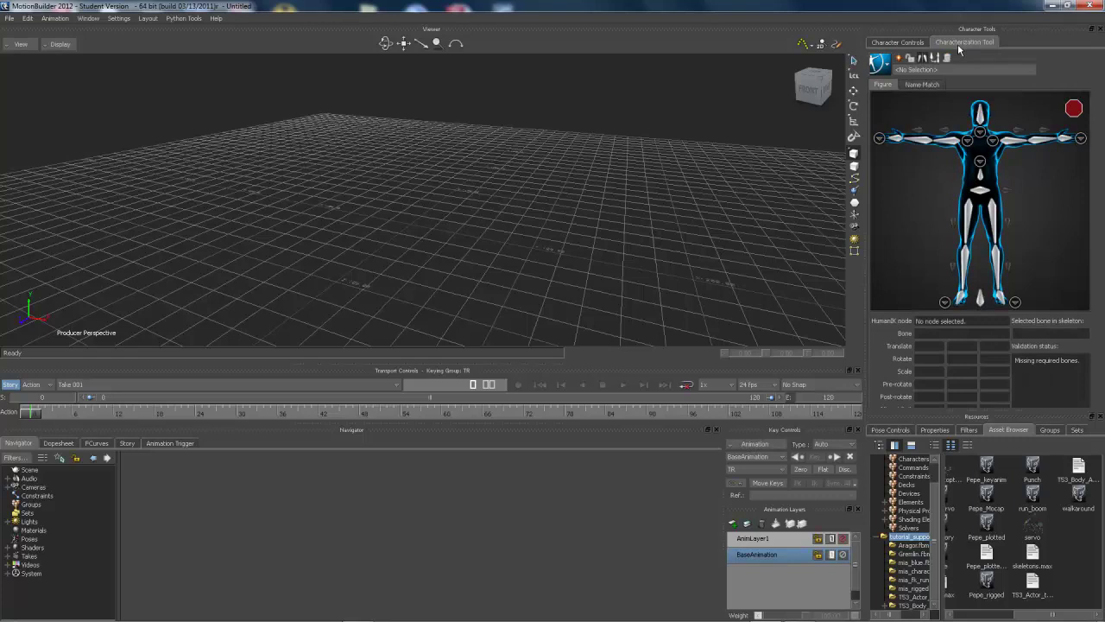
click(898, 42)
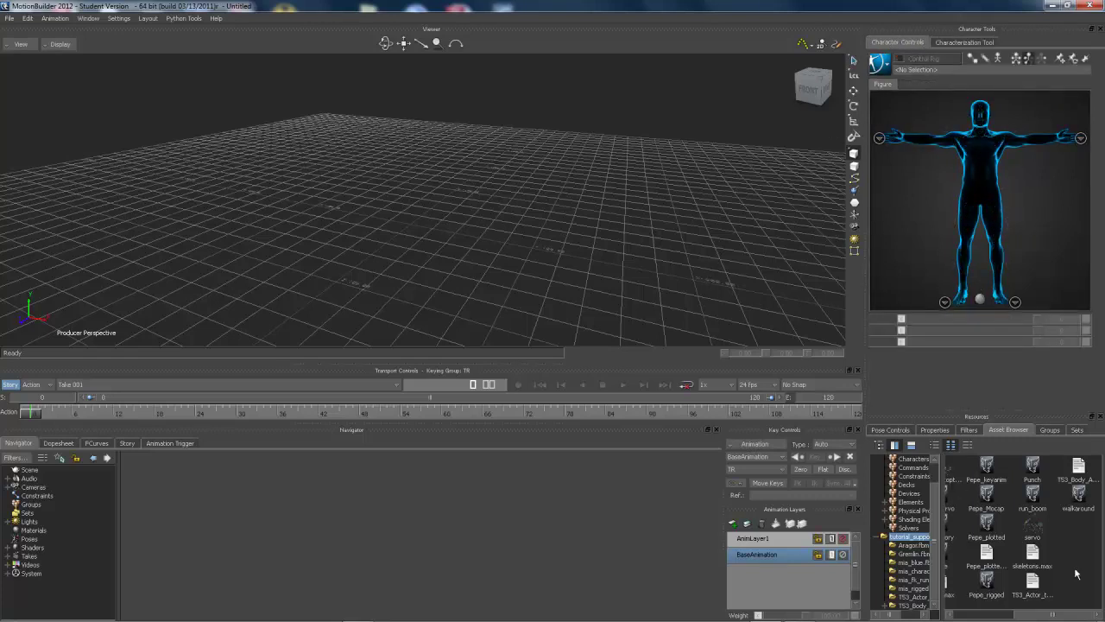
click(164, 443)
click(69, 444)
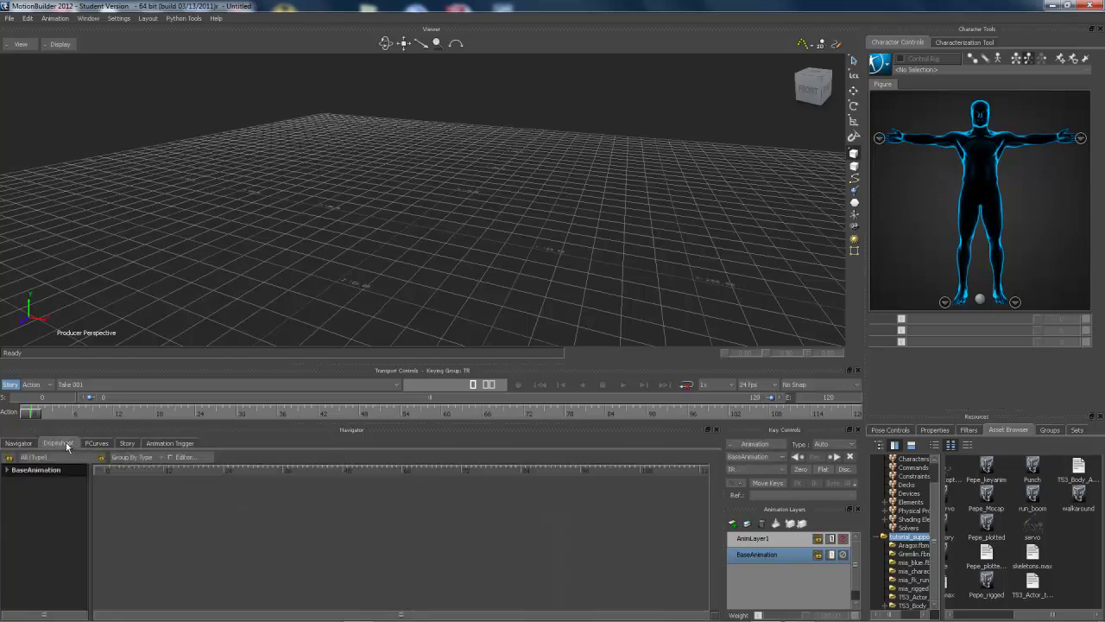
click(94, 444)
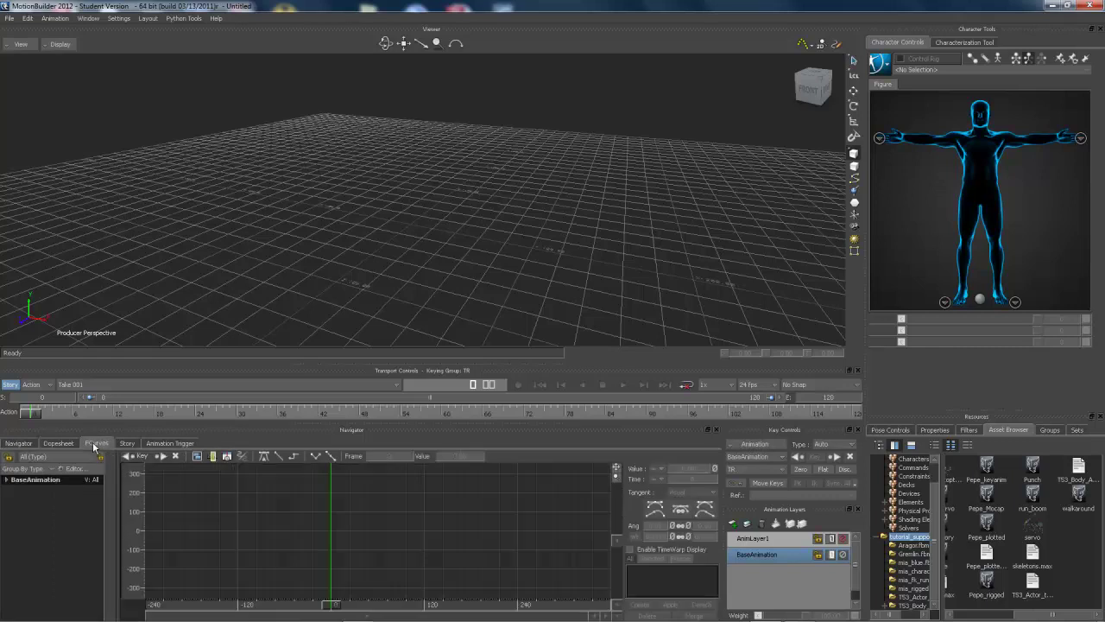
click(18, 443)
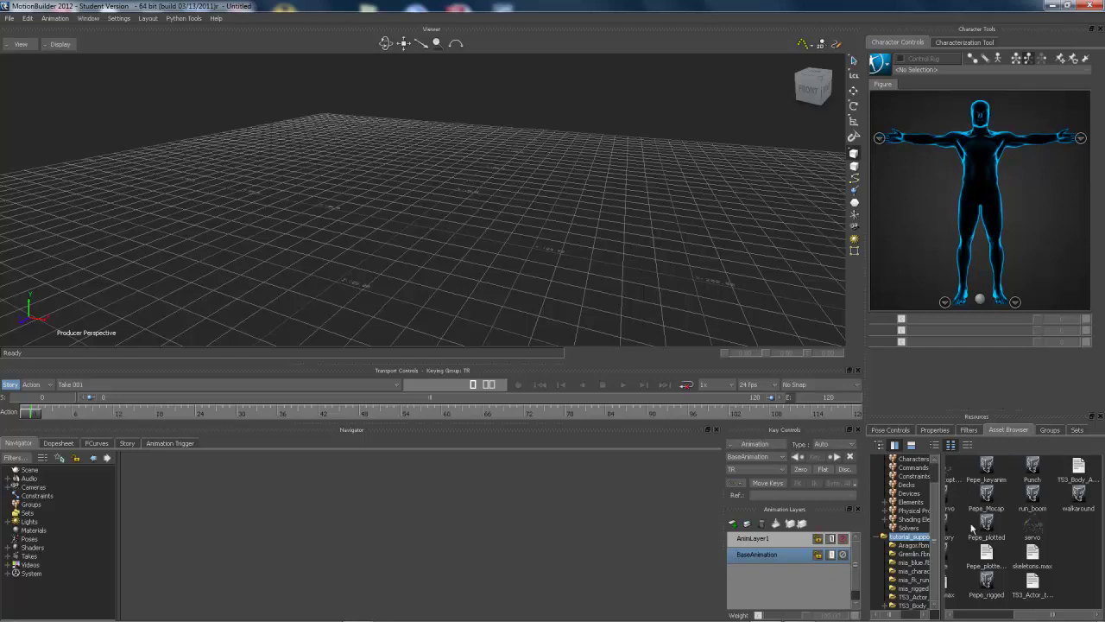
Step: Widen the asset folder tree and look through the files in the tutorial support folder and the Solvers category
drag(942, 576, 955, 576)
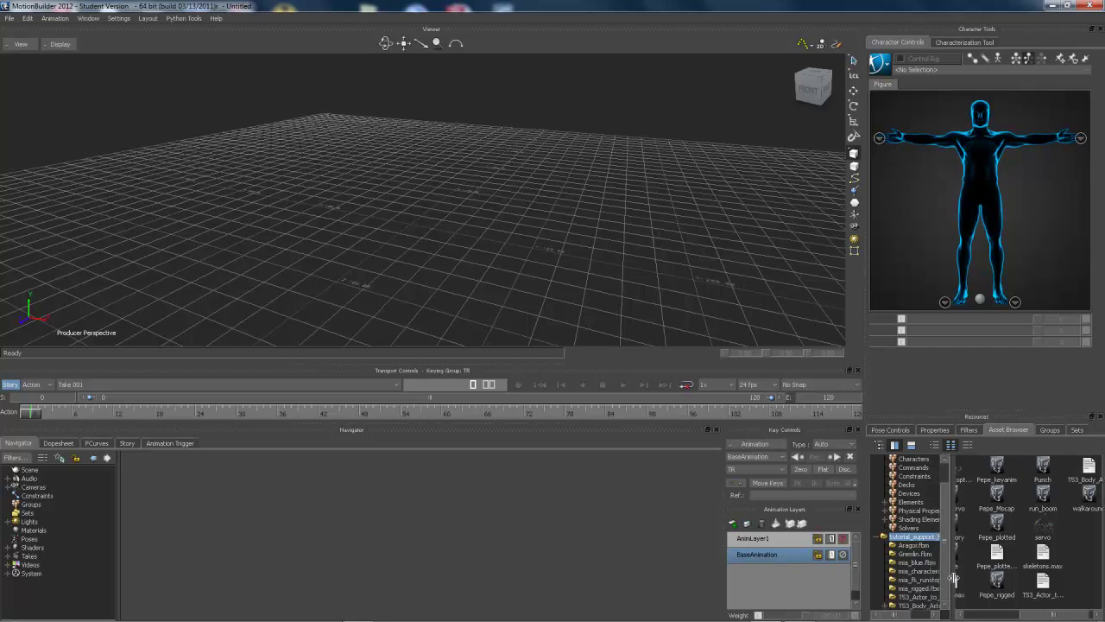
right_click(929, 490)
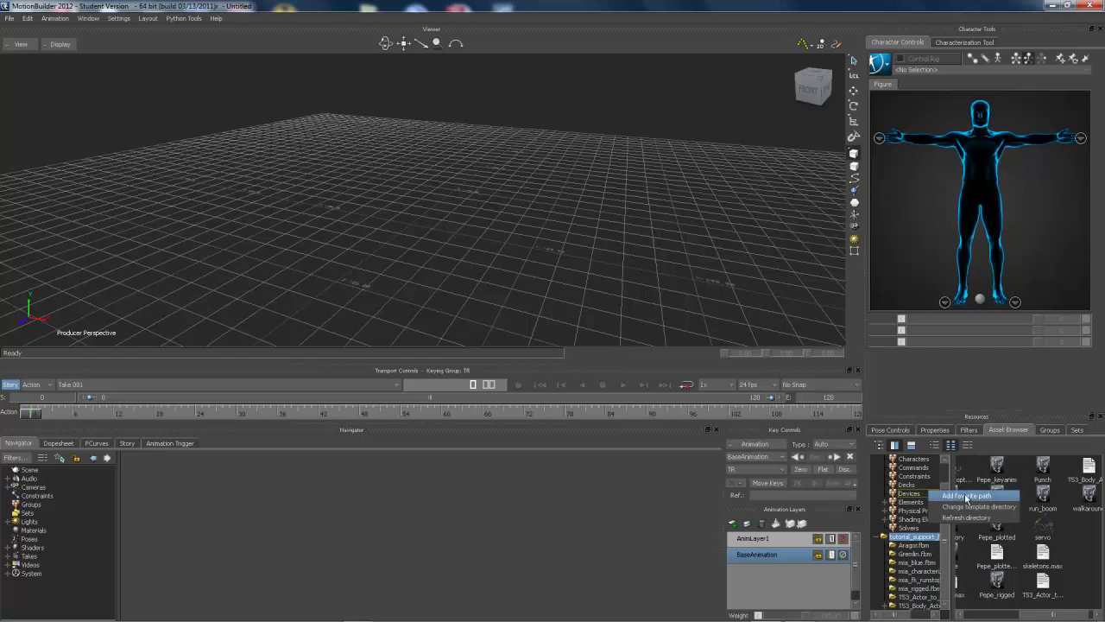
click(921, 539)
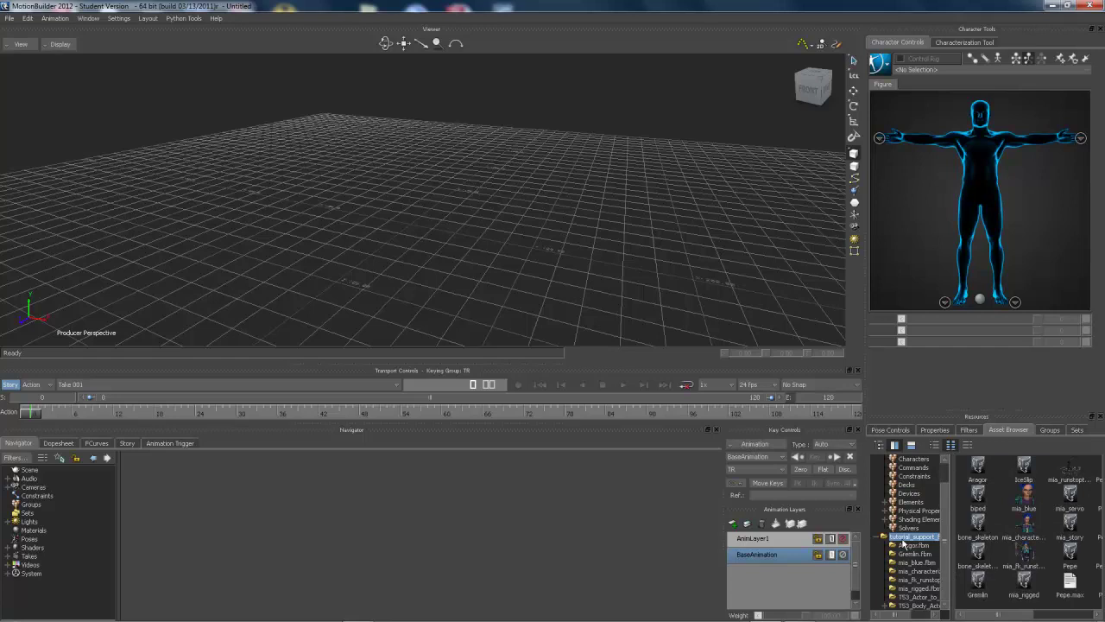
click(911, 528)
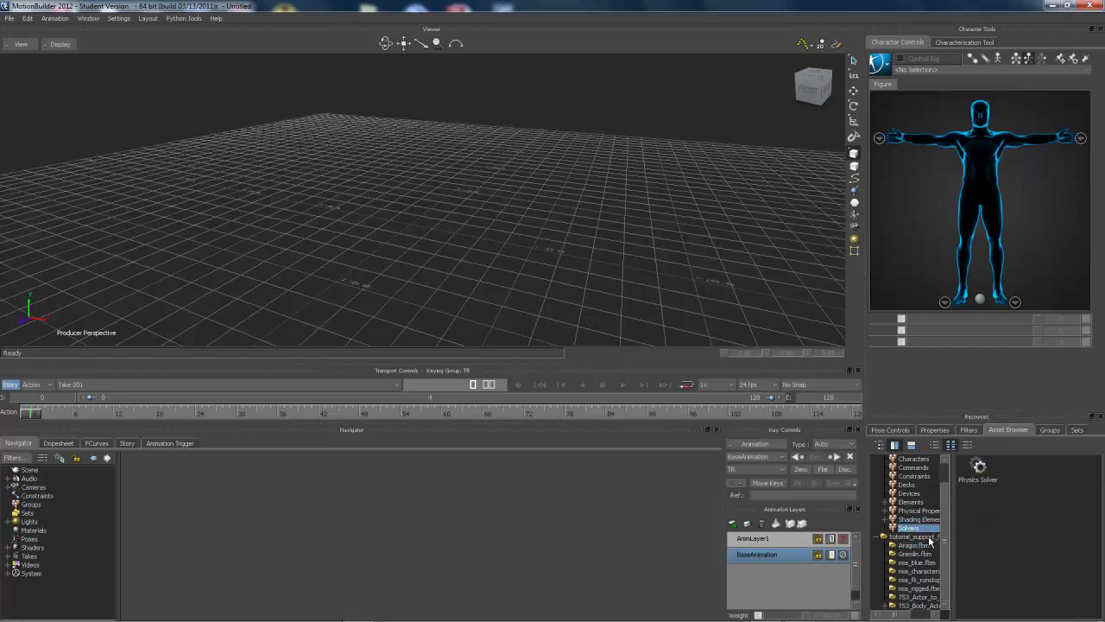
click(922, 538)
drag(1003, 616, 1058, 616)
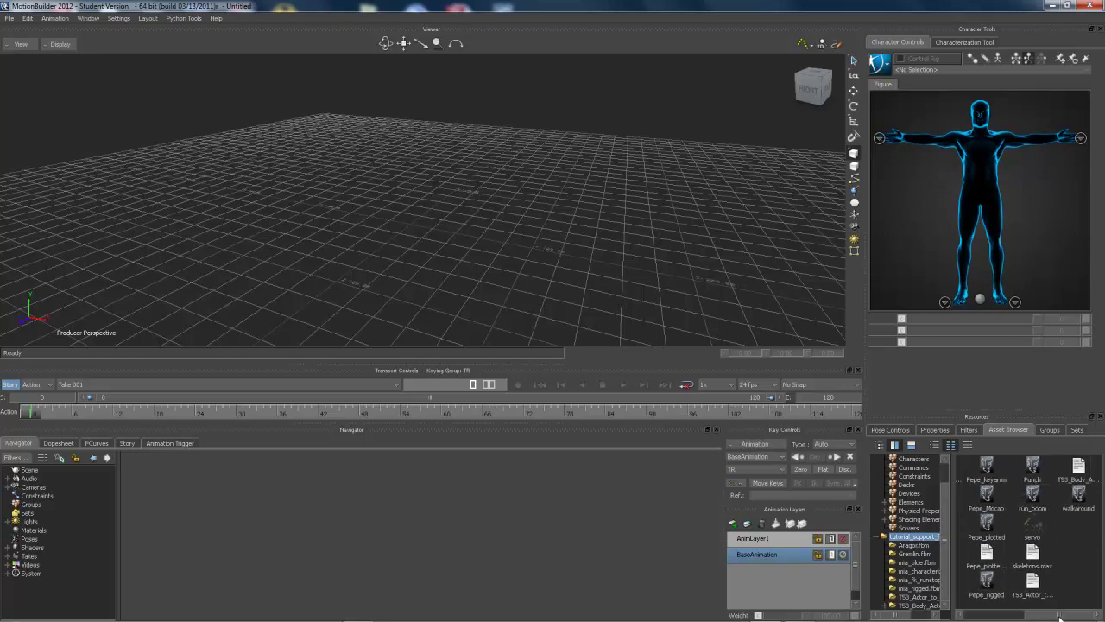
drag(1059, 617, 1049, 617)
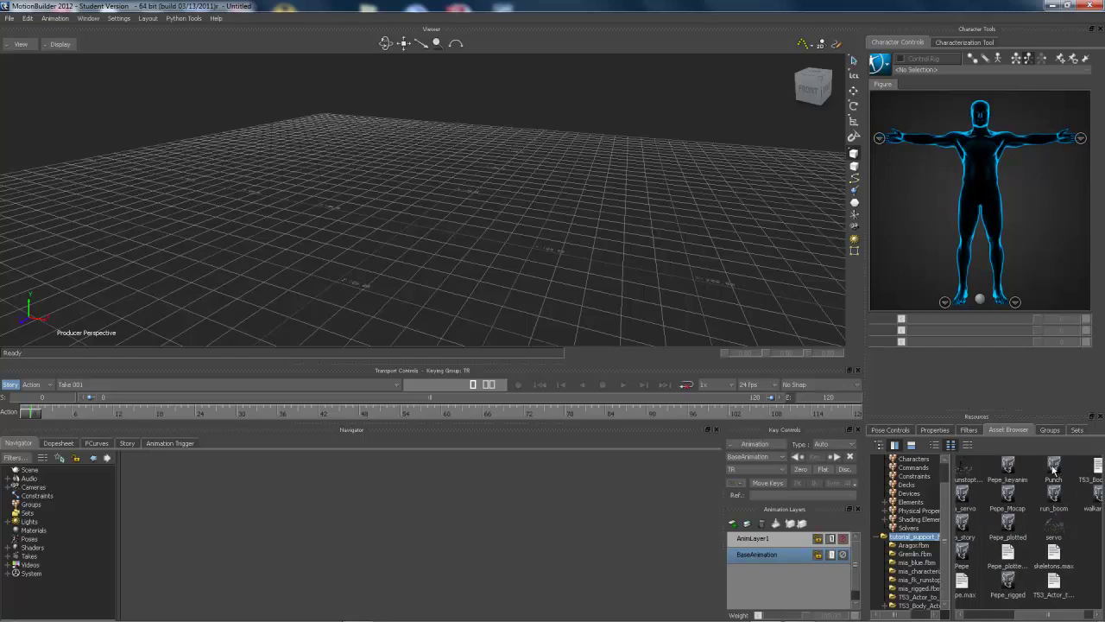
drag(1039, 616, 980, 616)
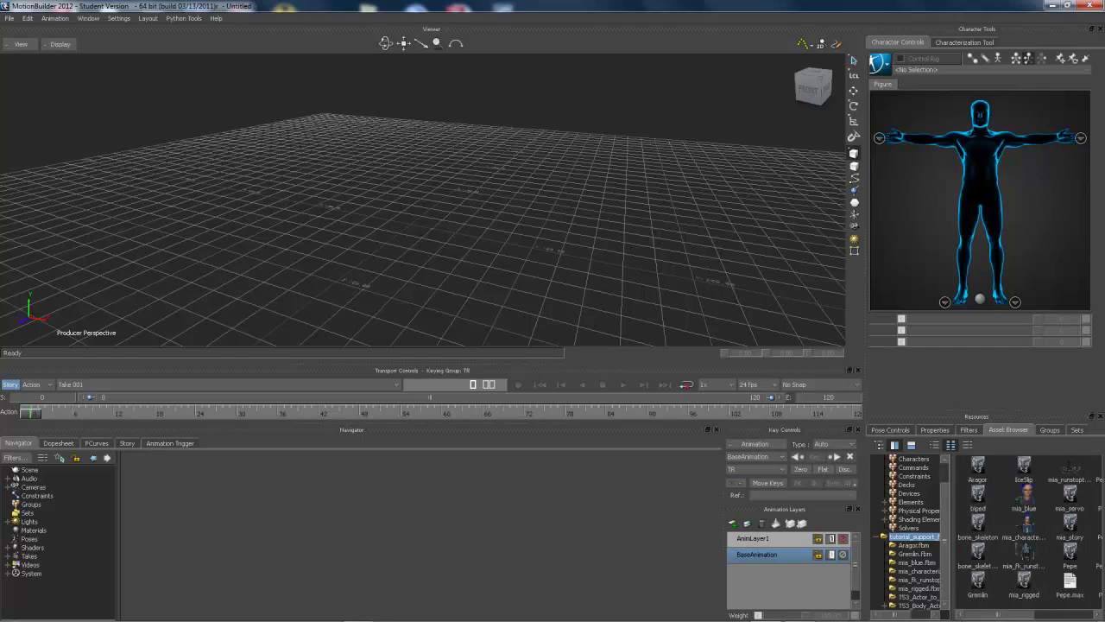
Step: Open the Gremlin asset in the scene with no animation and frame the character
click(980, 582)
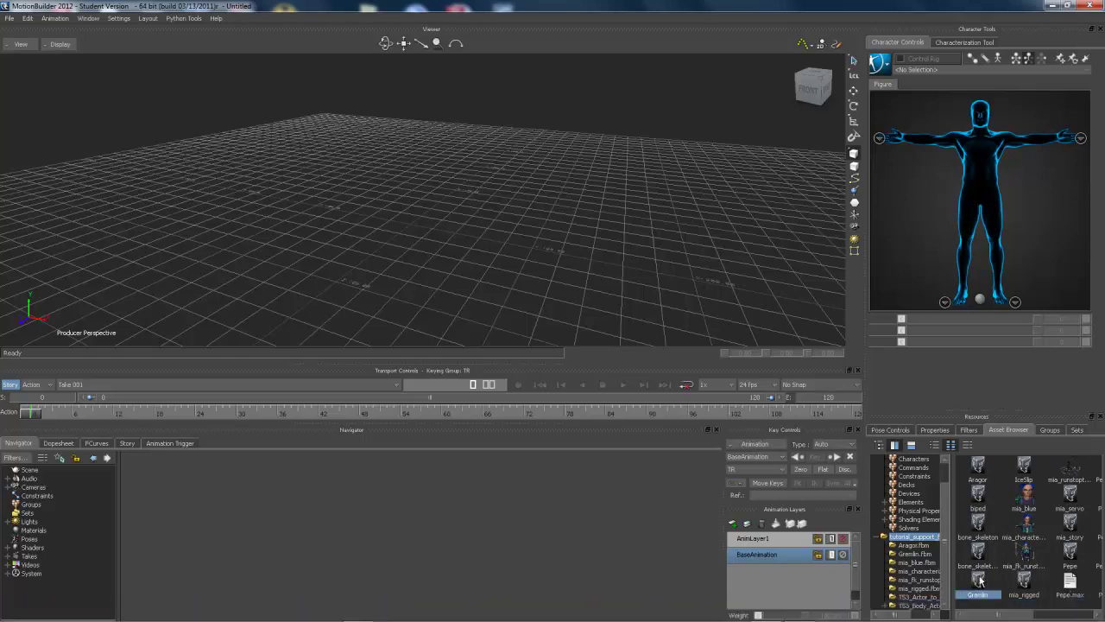
drag(980, 583, 471, 227)
mouse_move(497, 224)
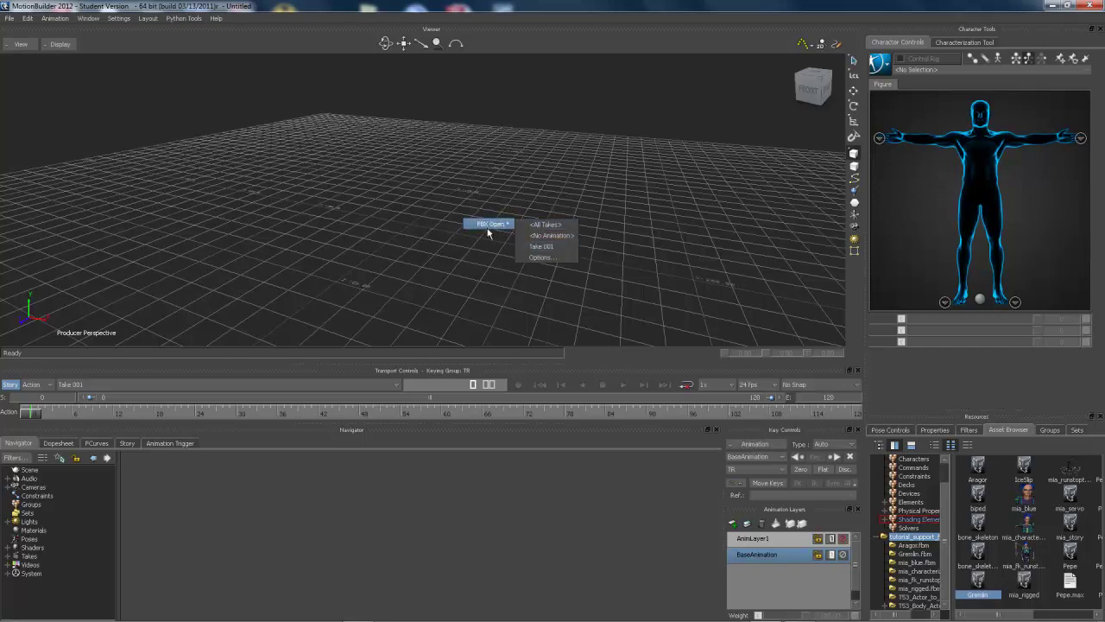
click(551, 236)
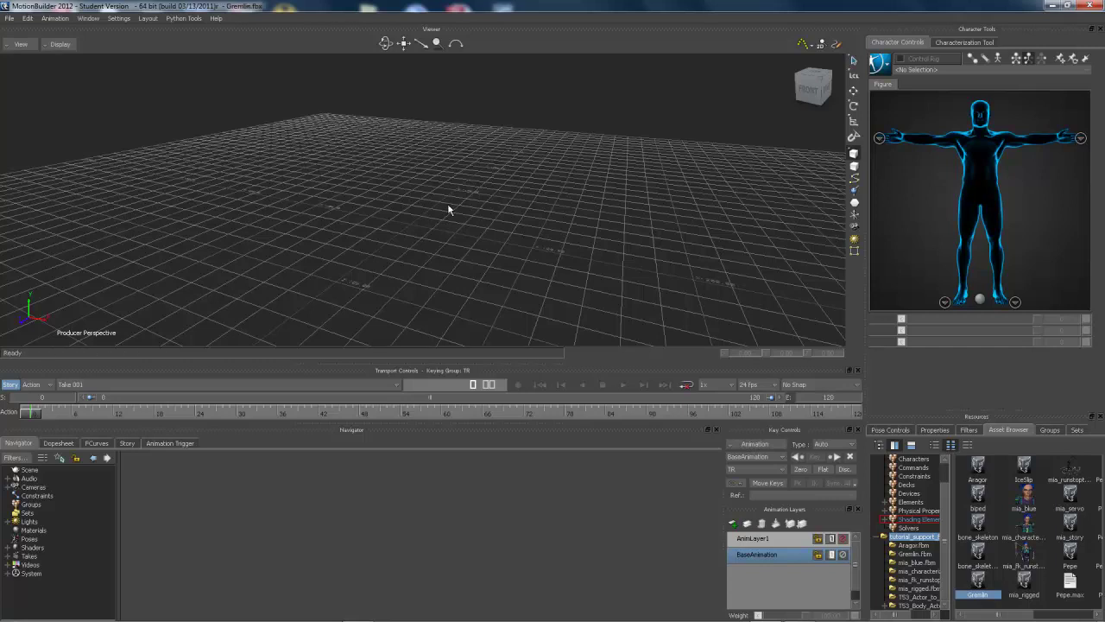
alt+drag(439, 234, 418, 244)
alt+right_drag(418, 245, 484, 253)
alt+middle_drag(484, 252, 463, 233)
alt+drag(456, 229, 456, 227)
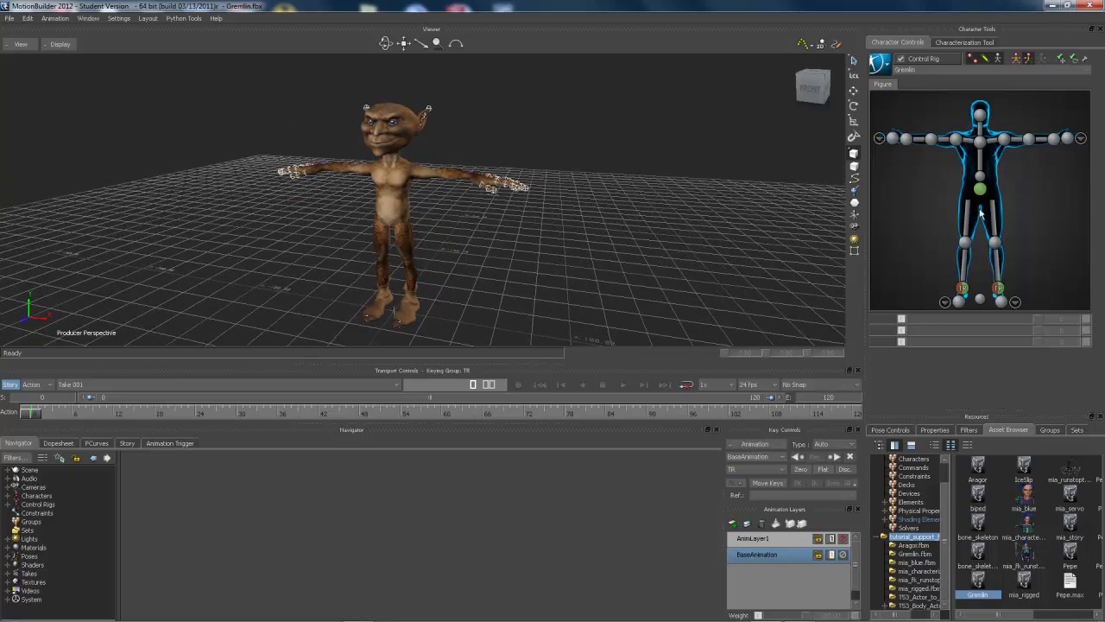
Step: Translate the whole Gremlin along the X axis by its reference control to about X -17
click(982, 301)
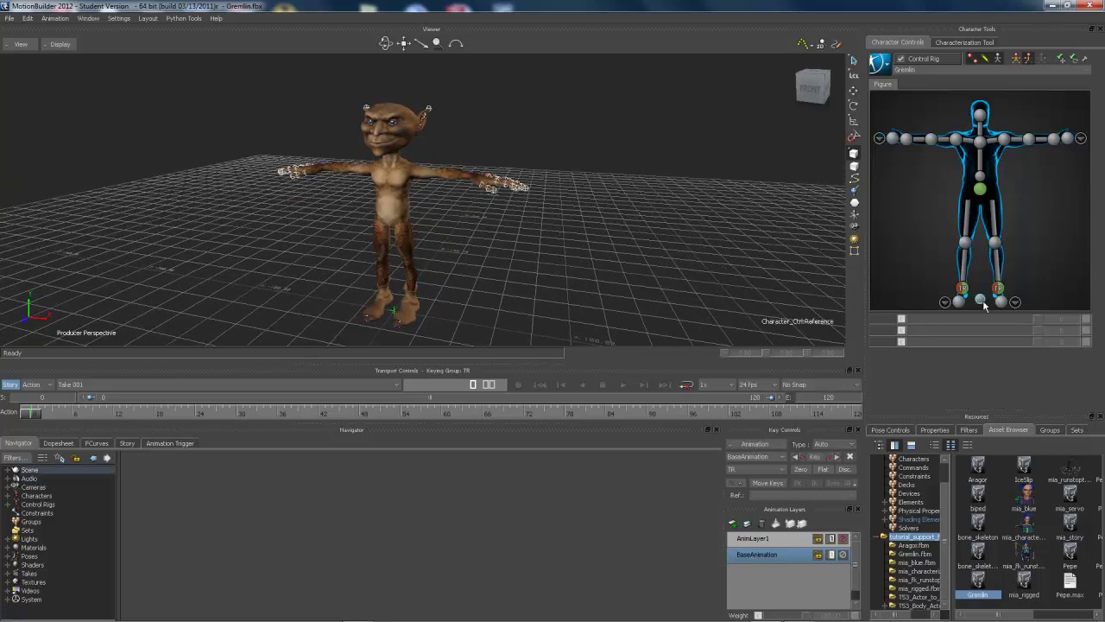
key(t)
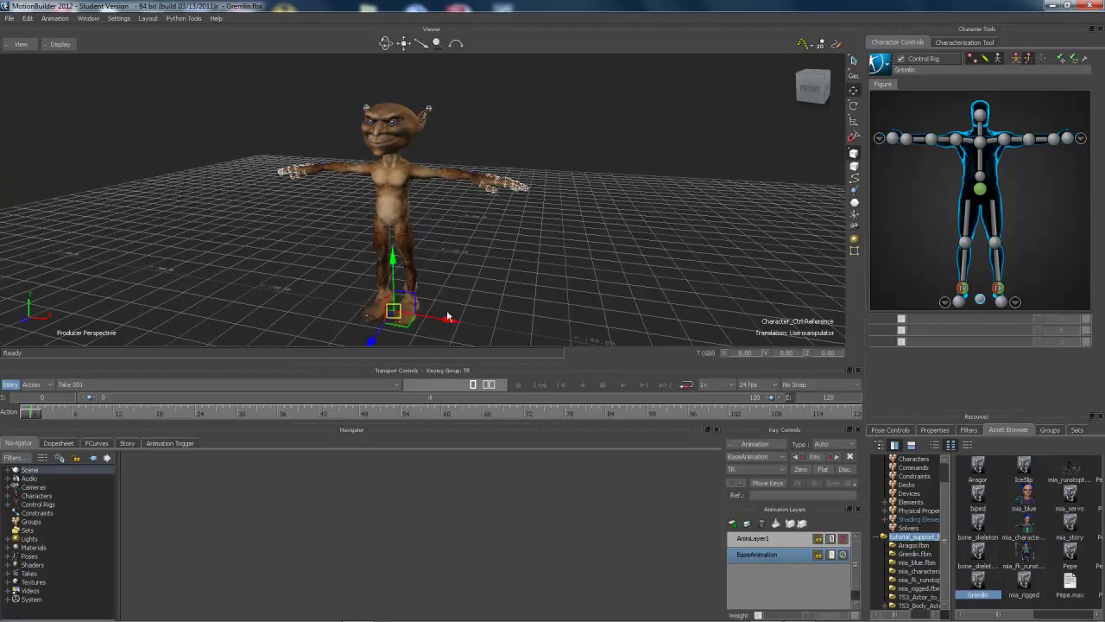
drag(435, 317, 411, 293)
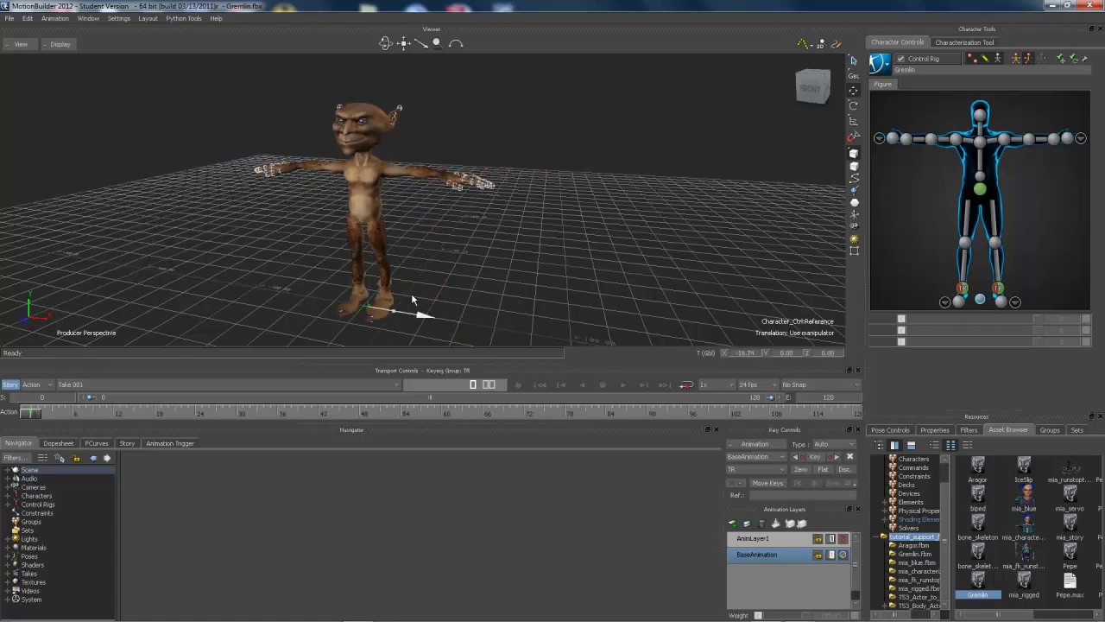
Step: Lower both of the Gremlin's arms toward its body by moving the right and left wrist effectors
click(911, 141)
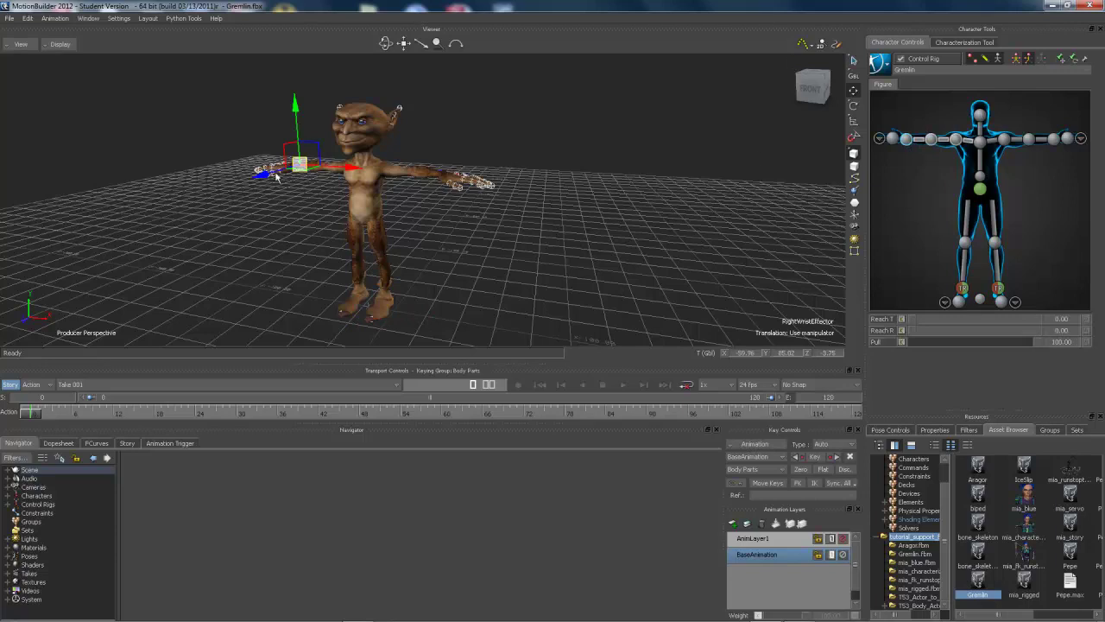
drag(305, 175, 324, 186)
click(1053, 139)
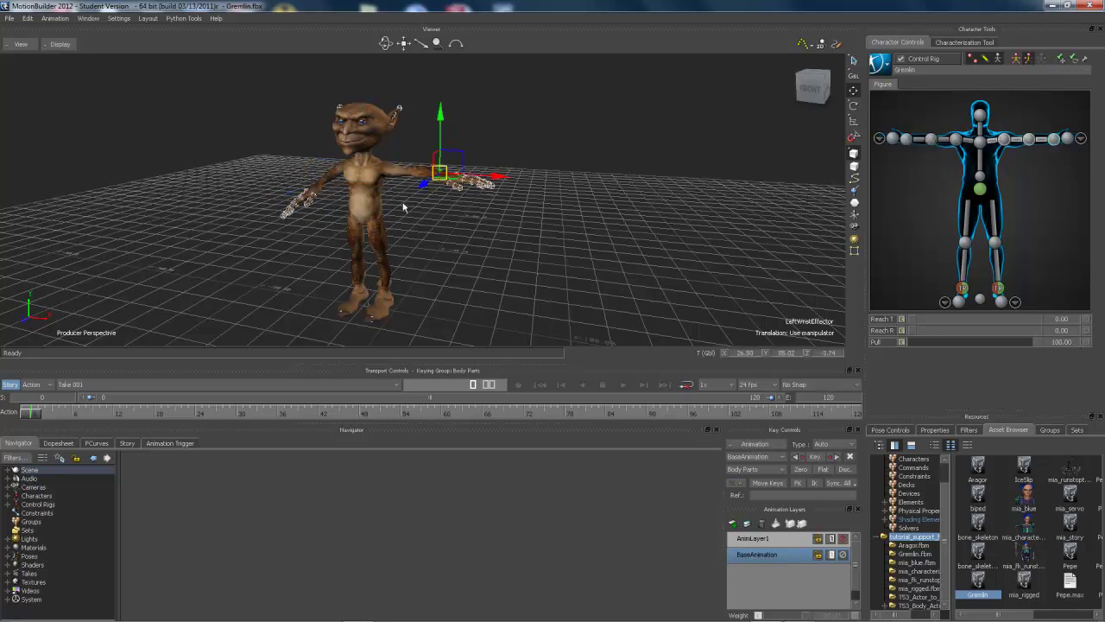
drag(439, 177, 414, 192)
Step: Move the Gremlin's right shoulder effector to about X -28, Y 90, Z -3
click(950, 142)
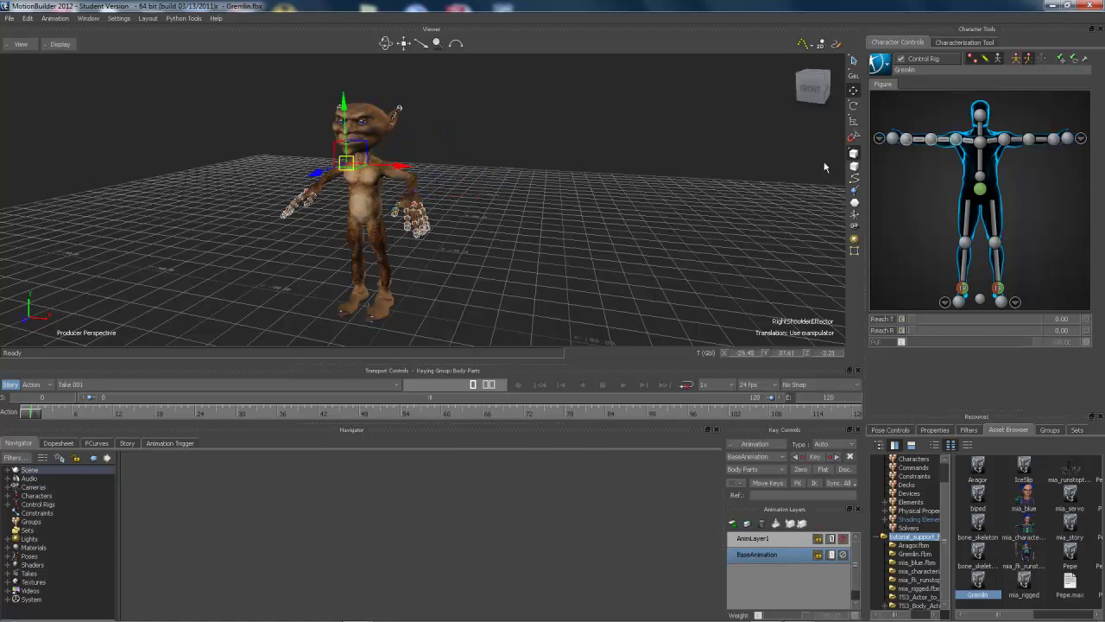
drag(343, 175, 453, 175)
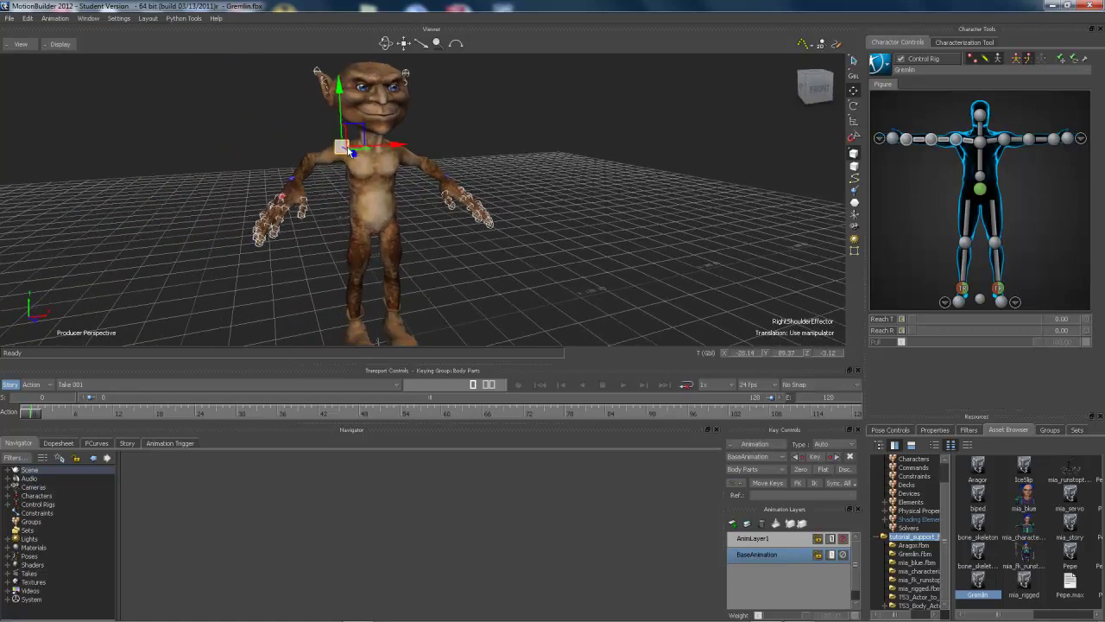
mouse_move(350, 152)
mouse_down()
mouse_move(359, 146)
mouse_move(347, 158)
mouse_up()
ctrl+shift+drag(352, 160, 440, 207)
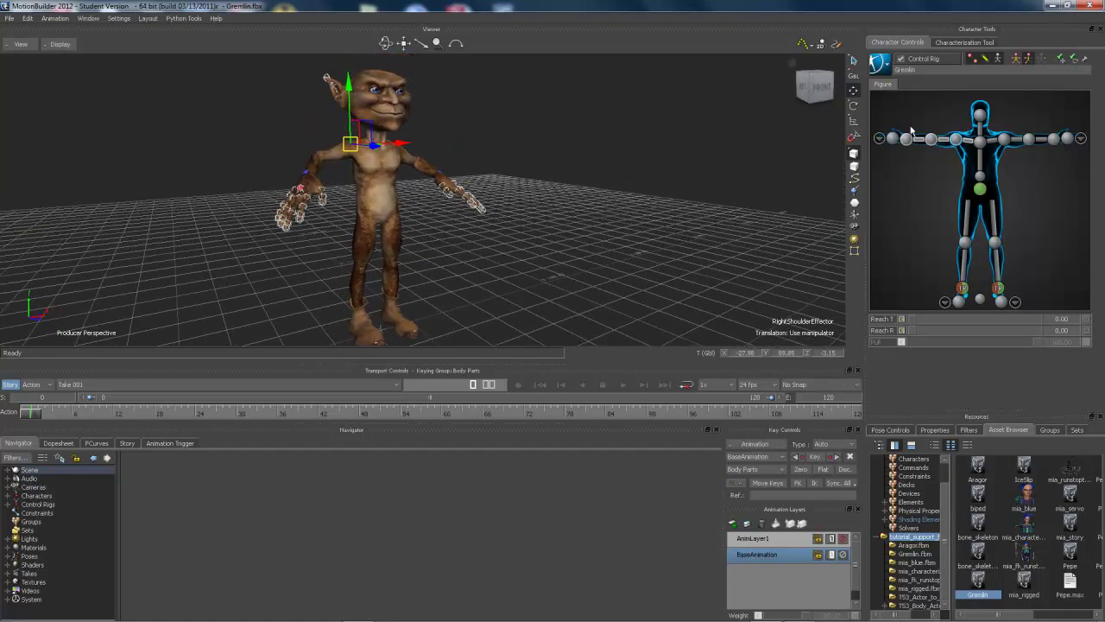
Step: Adjust the Gremlin's right arm pose by moving the right elbow and right hand effectors
click(932, 140)
mouse_move(321, 156)
mouse_down()
mouse_move(328, 183)
mouse_move(320, 170)
mouse_up()
ctrl+shift+drag(319, 170, 349, 205)
click(892, 138)
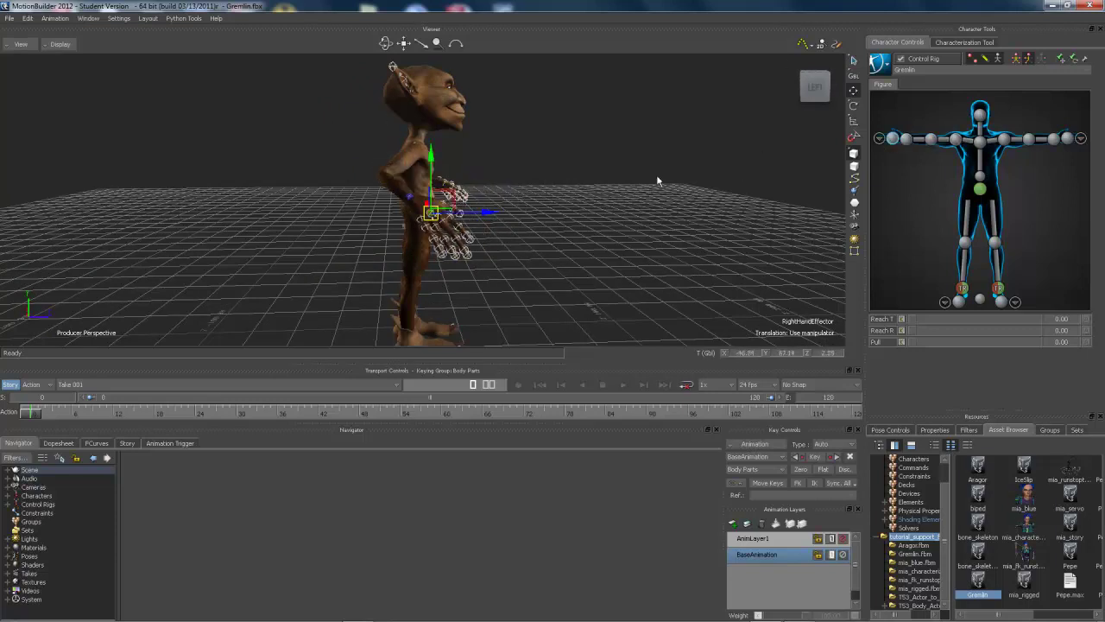
mouse_move(444, 219)
mouse_down()
mouse_move(442, 254)
mouse_move(427, 211)
mouse_move(425, 254)
mouse_move(427, 228)
mouse_up()
ctrl+shift+drag(427, 228, 386, 248)
Step: Move the Gremlin's hips effector down and back up, leaving it at about X -15, Y 51, Z -6
click(980, 189)
ctrl+shift+drag(427, 315, 420, 214)
ctrl+shift+drag(419, 214, 438, 236)
mouse_move(387, 166)
mouse_down()
mouse_move(388, 176)
mouse_move(389, 108)
mouse_move(399, 183)
mouse_move(377, 114)
mouse_move(371, 167)
mouse_move(381, 158)
mouse_move(373, 113)
mouse_move(378, 183)
mouse_up()
ctrl+shift+drag(429, 197, 401, 221)
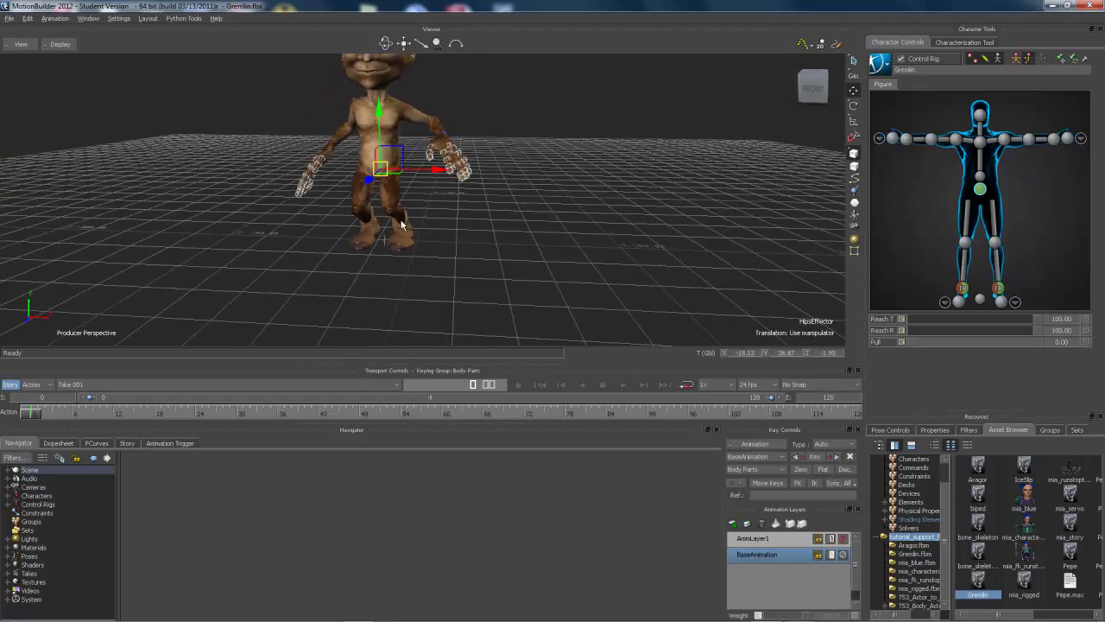
drag(380, 169, 386, 138)
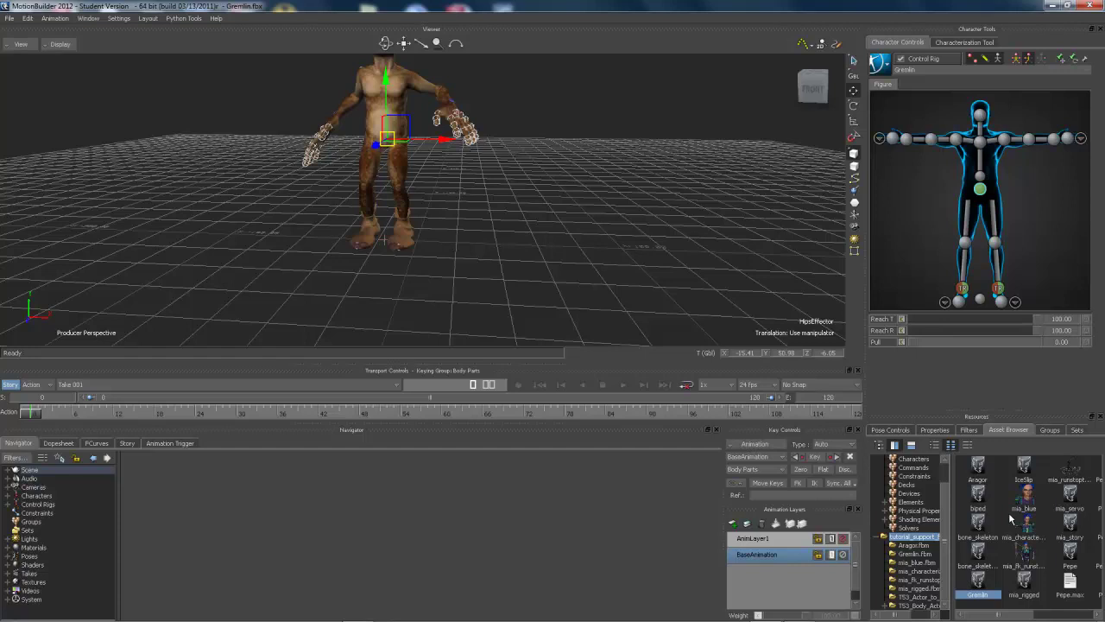
Step: Merge the Pepe character asset into the Gremlin scene with no animation
click(1022, 588)
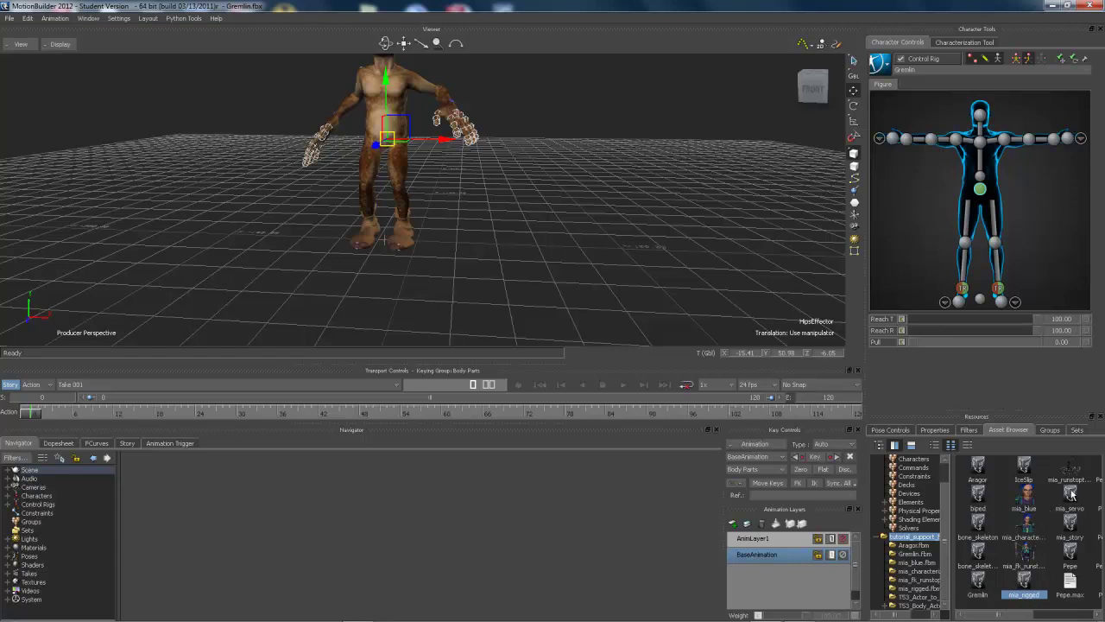
click(1071, 494)
drag(1071, 552, 562, 237)
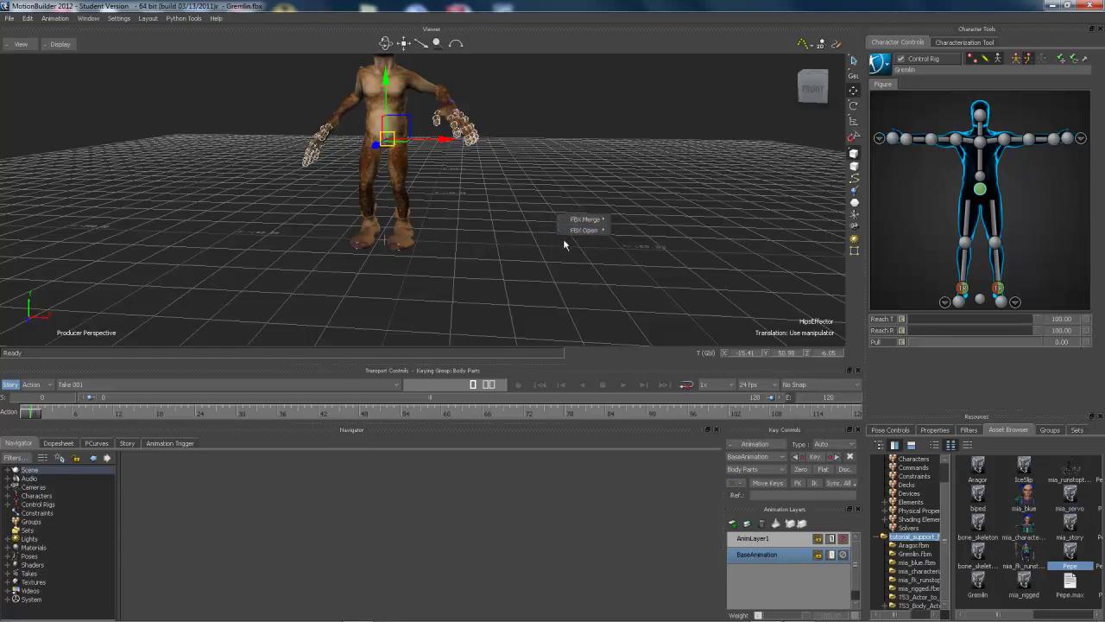
mouse_move(588, 219)
click(648, 232)
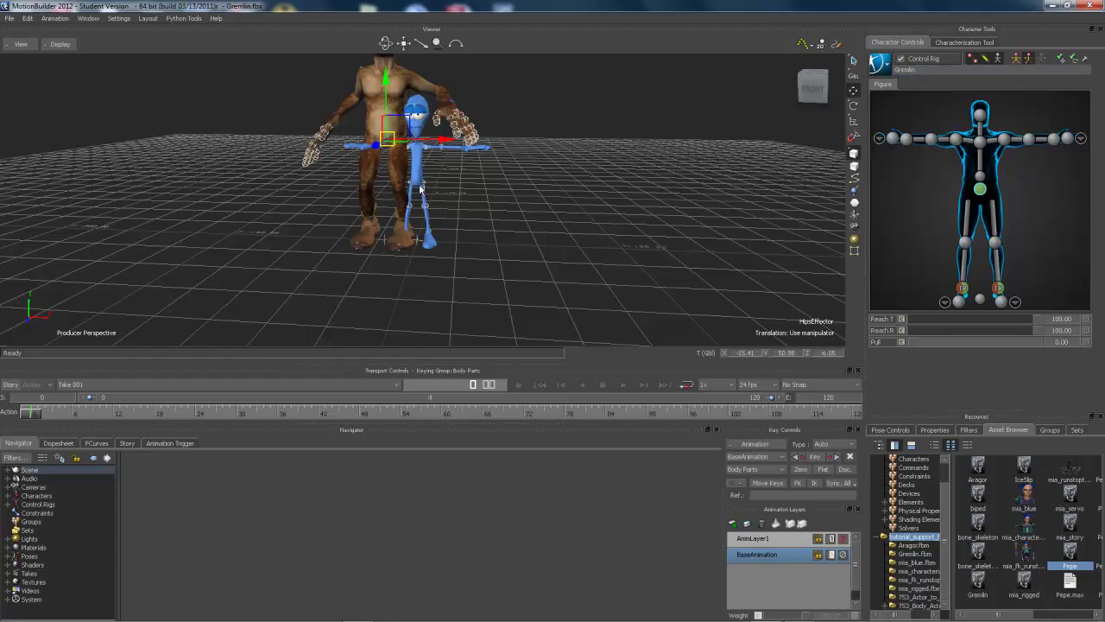
Step: Try to move Pepe's mesh sideways to about X 49
click(403, 193)
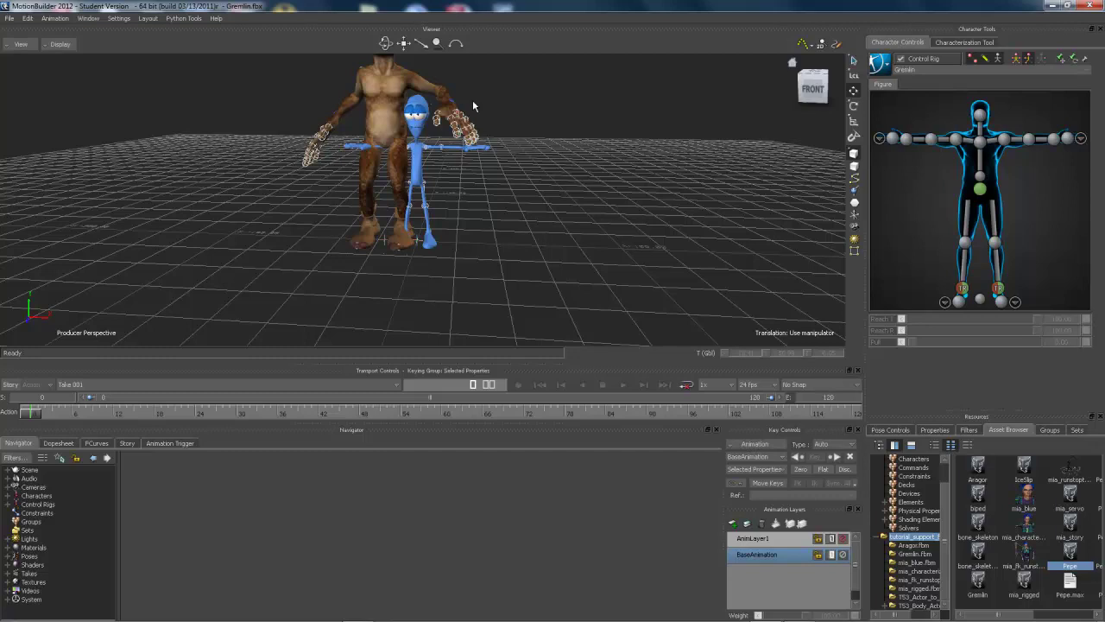
click(428, 208)
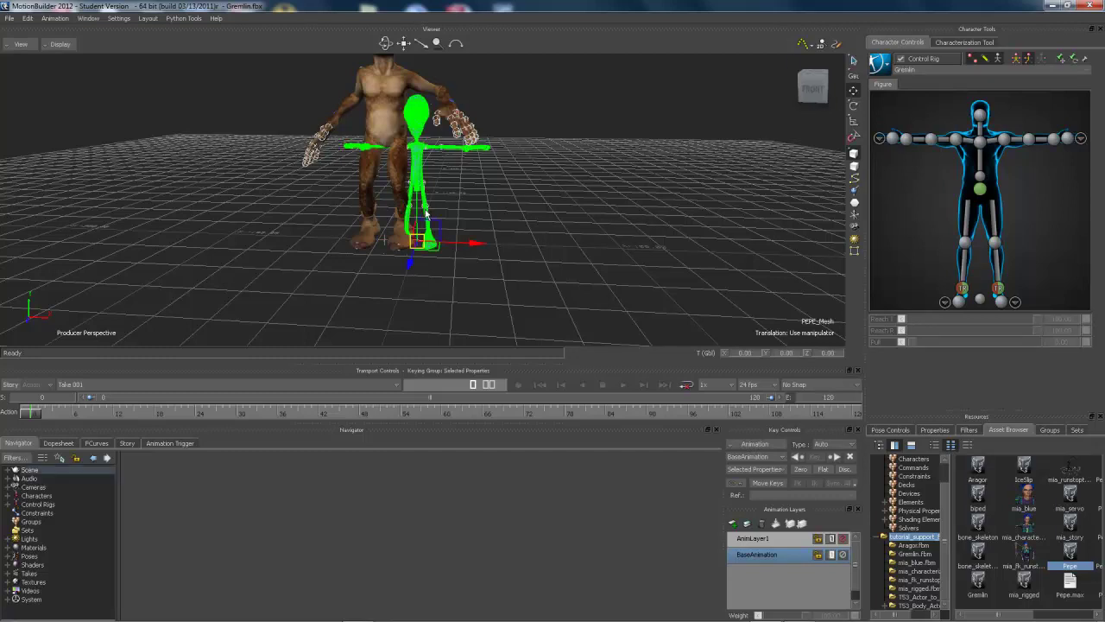
drag(484, 246, 544, 248)
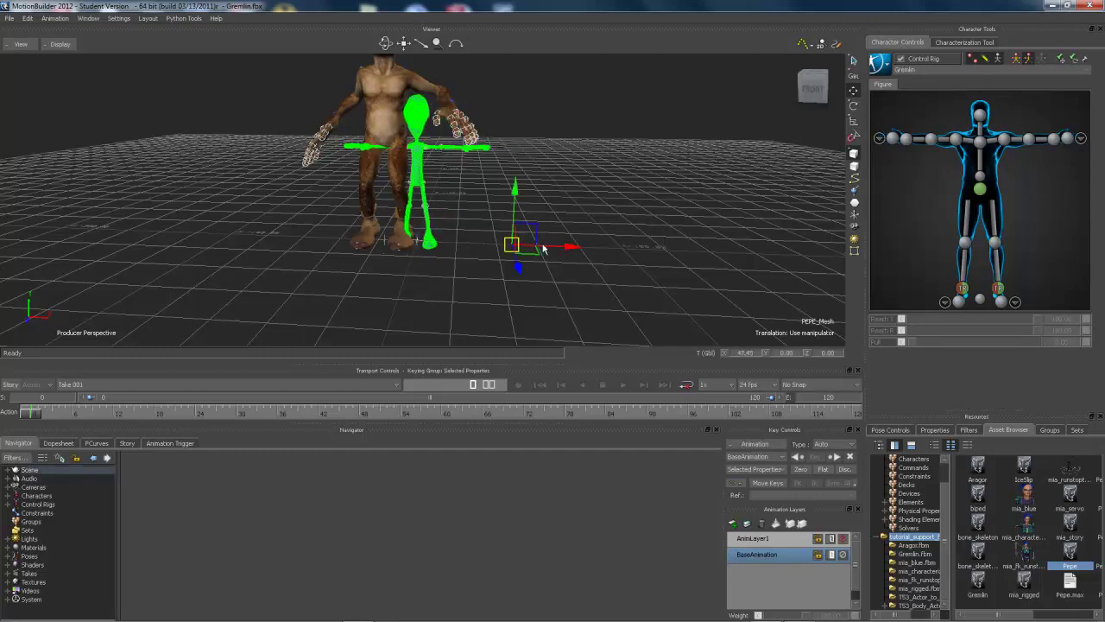
key(ctrl+z)
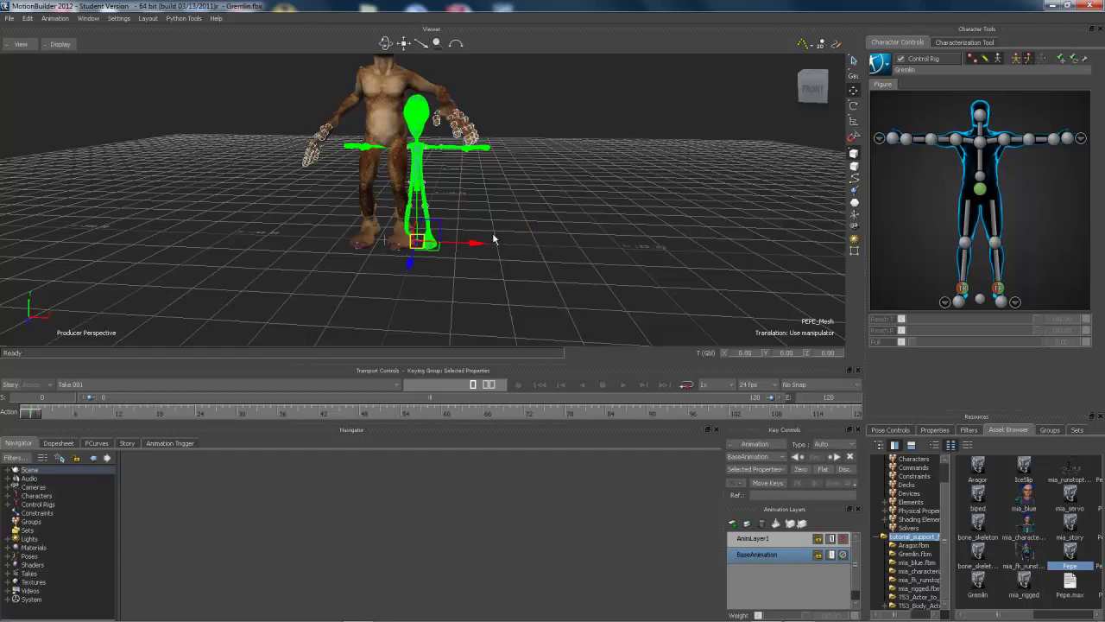
click(473, 285)
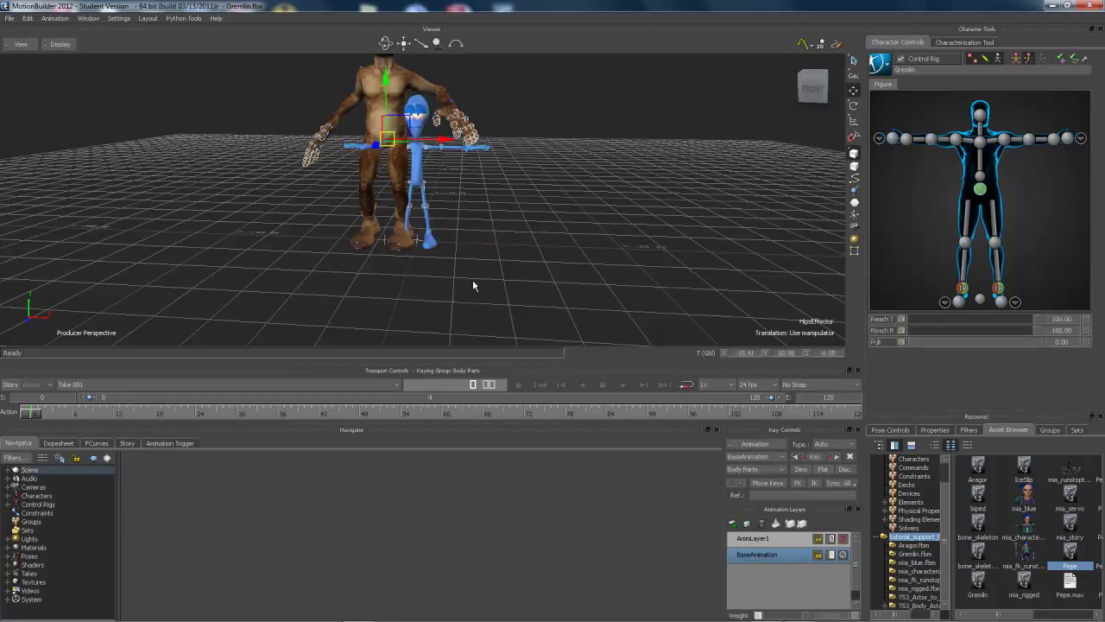
Step: Undo the Gremlin's last hips move and shift the whole Gremlin by its reference to about X -117
key(ctrl+z)
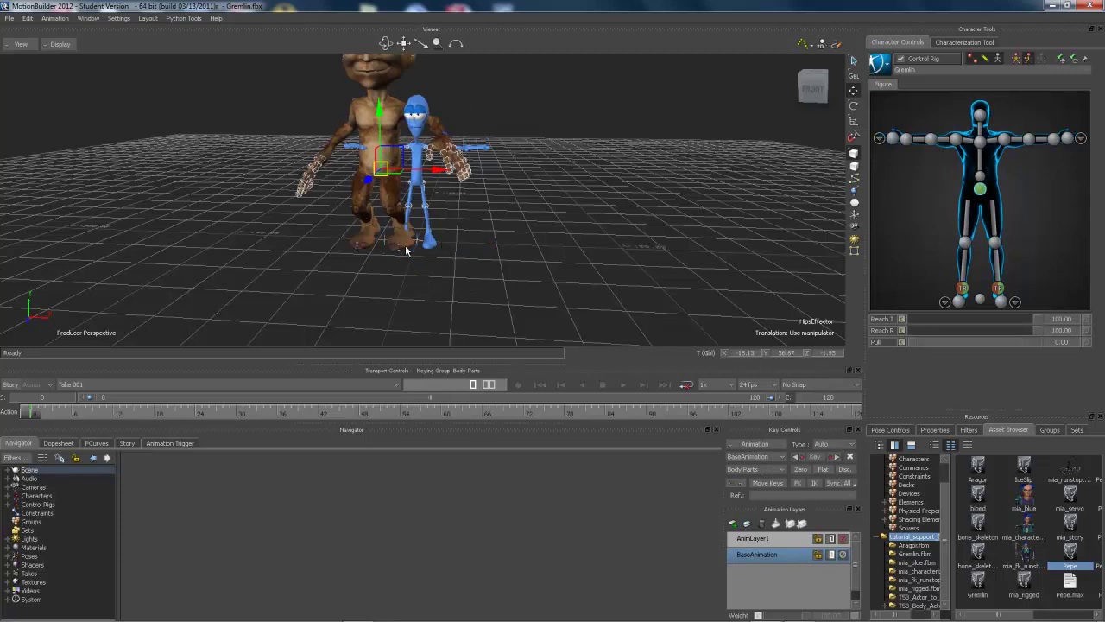
click(980, 300)
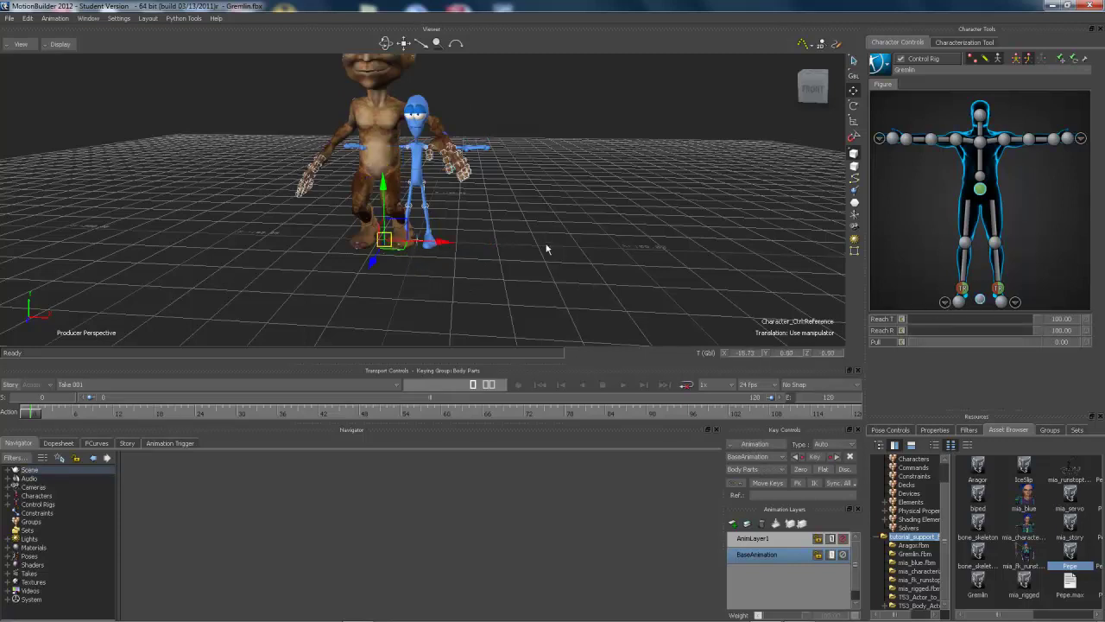
drag(424, 244, 252, 235)
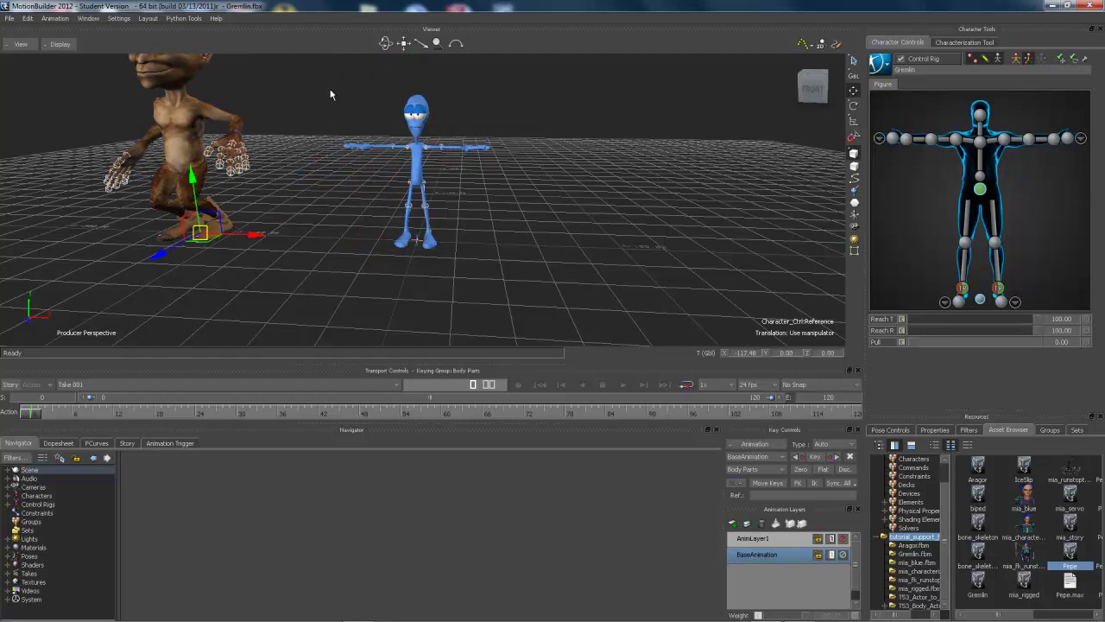
Step: Delete the unrigged Pepe model and merge the Pepe_rigged asset into the scene with no animation
drag(330, 80, 561, 309)
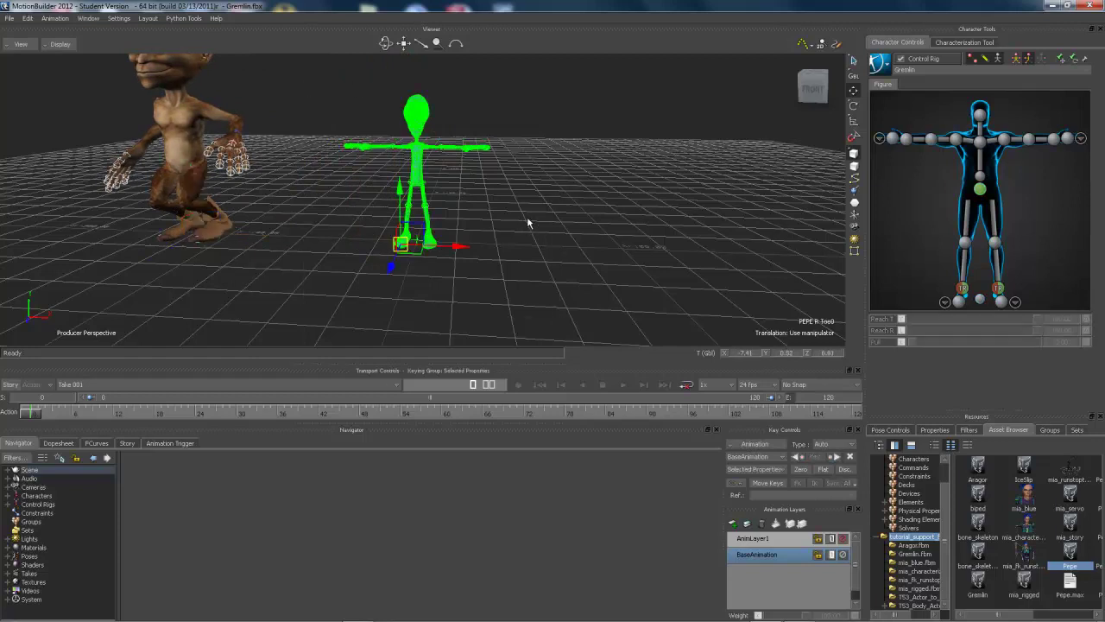
key(Delete)
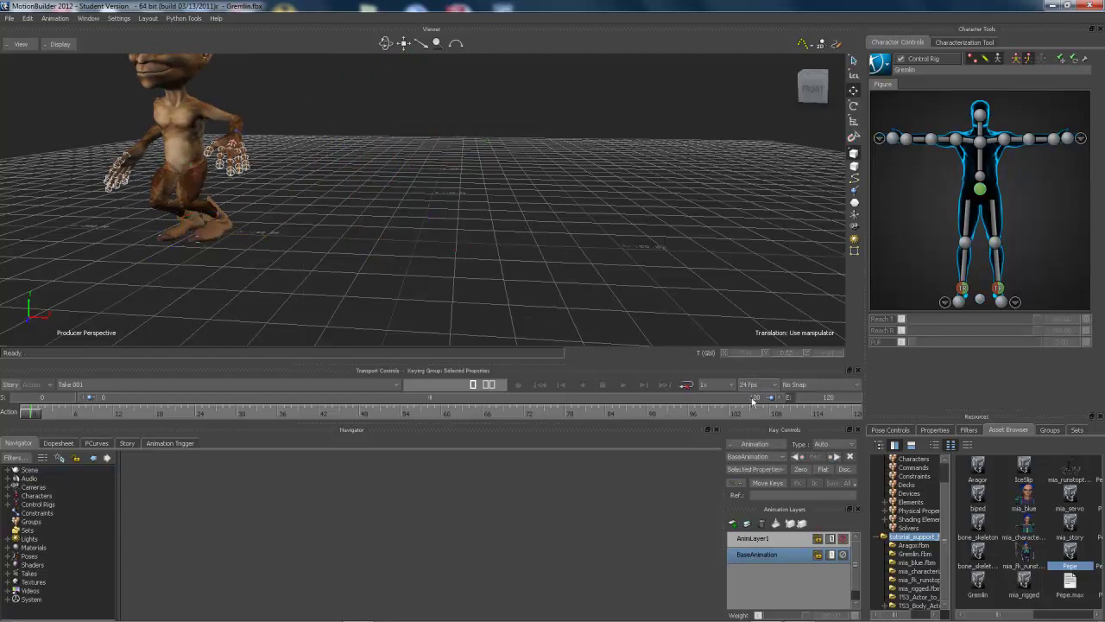
drag(1005, 614, 1030, 619)
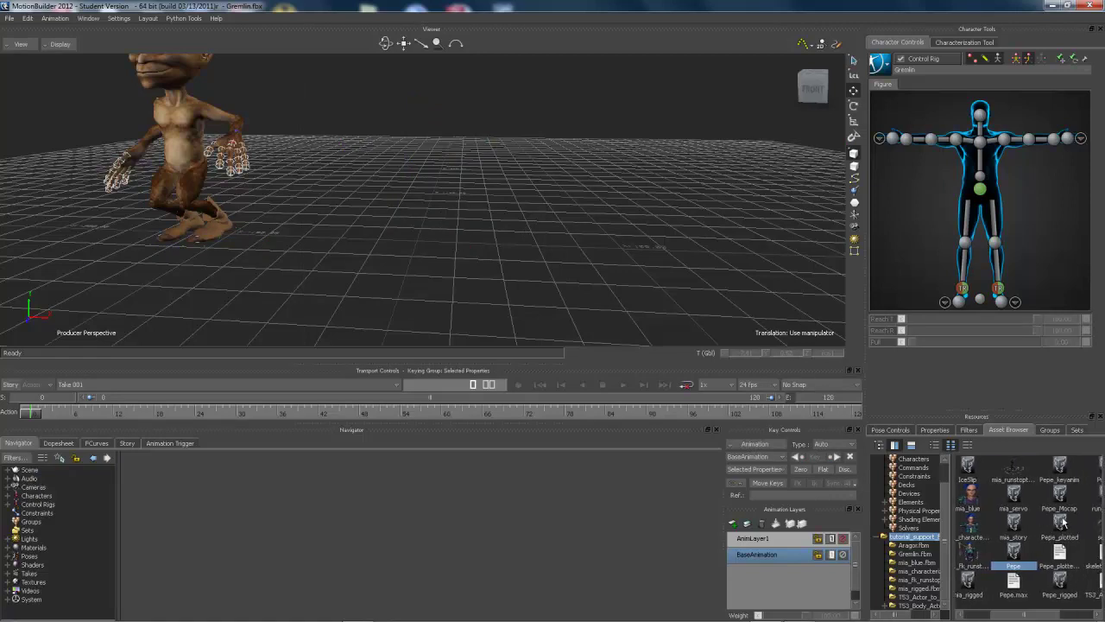
drag(1034, 613, 1049, 617)
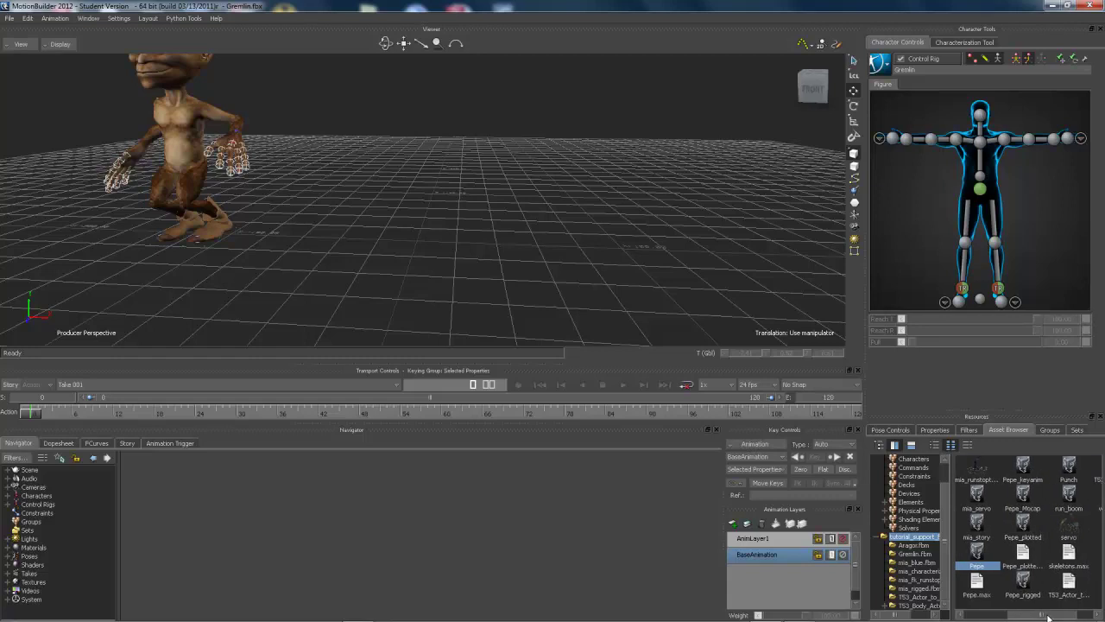
drag(1022, 578, 447, 255)
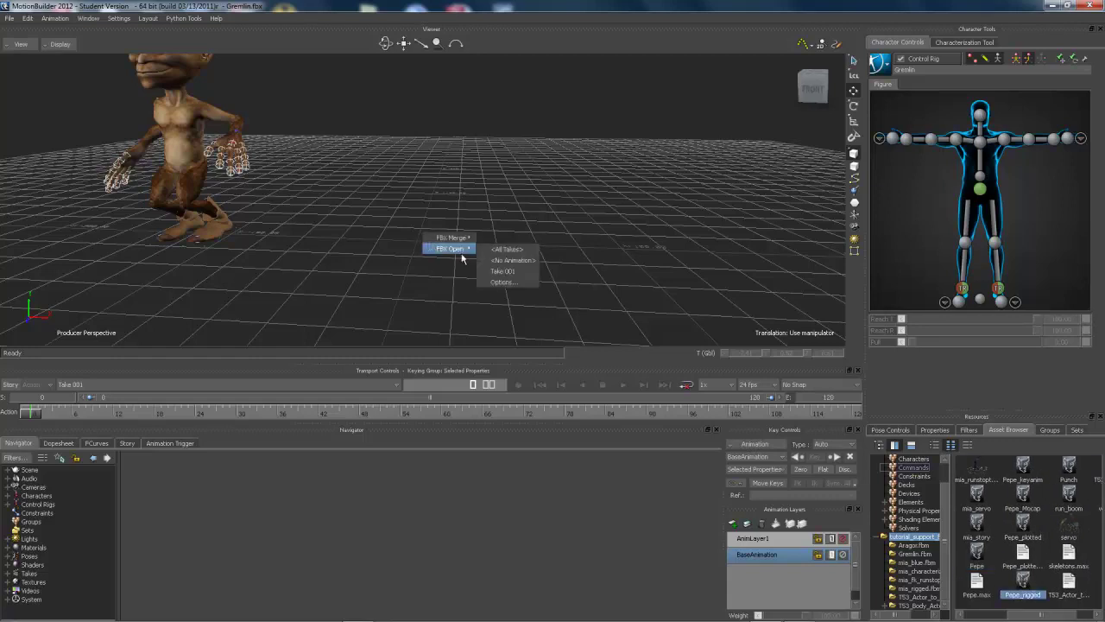
click(525, 249)
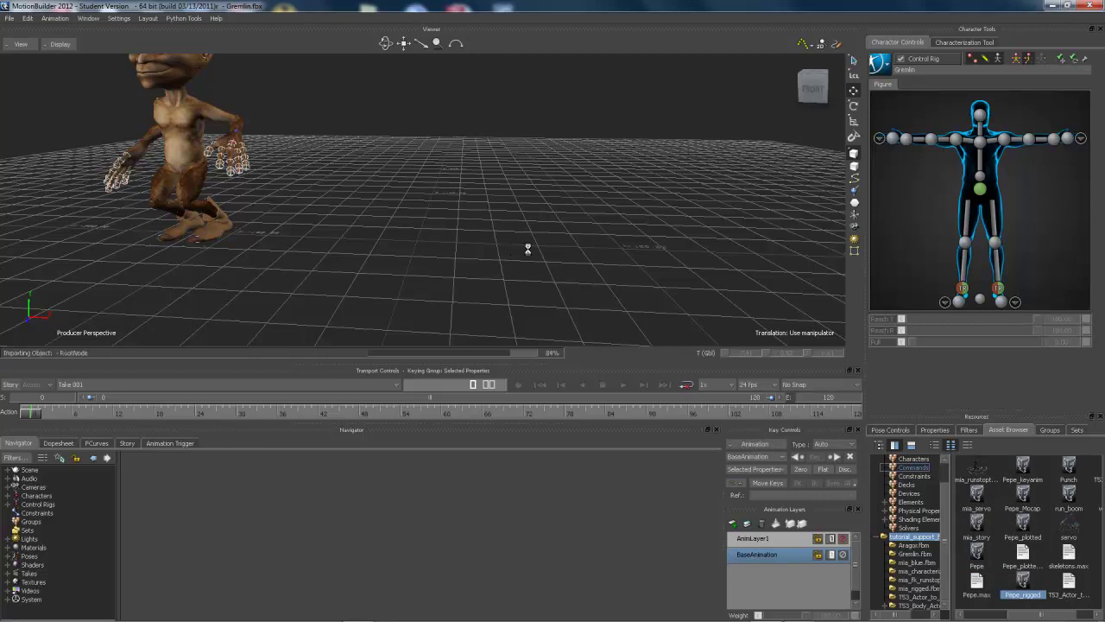
Step: Make PEPE the current character and select its right shoulder effector
click(907, 69)
click(903, 90)
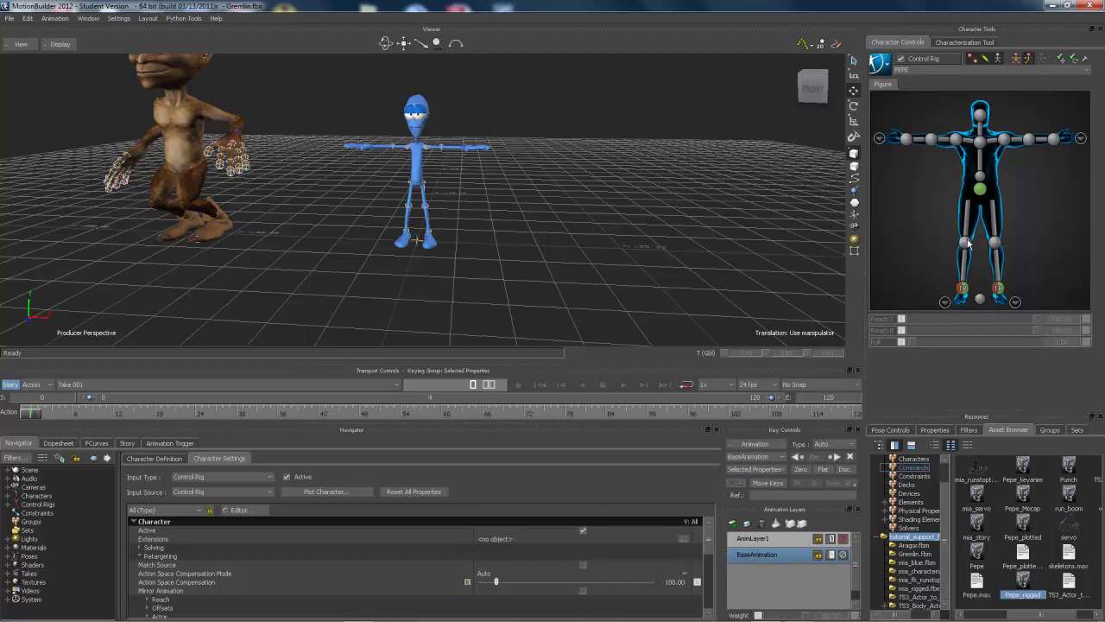
click(933, 138)
click(954, 140)
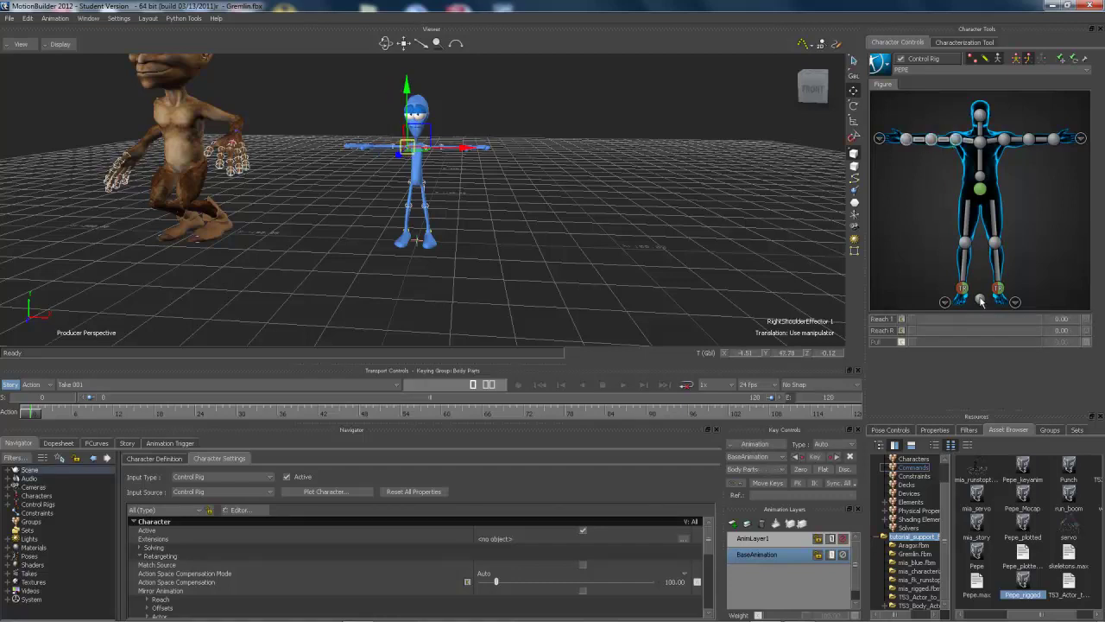
Step: Move Pepe away from the Gremlin by its footsteps object to about X 116
click(414, 245)
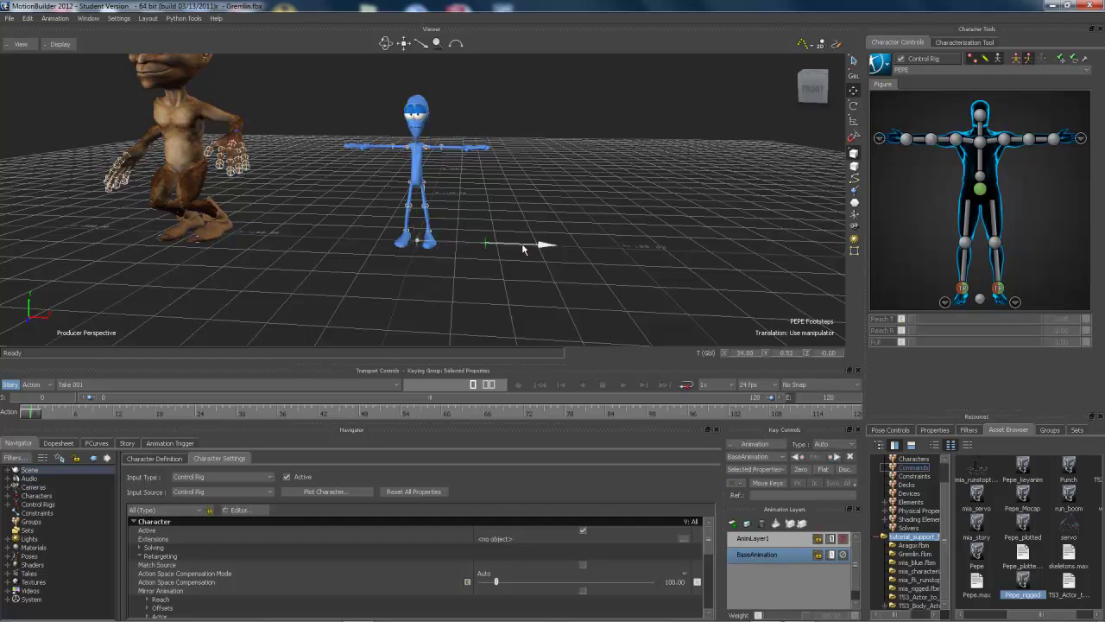
click(418, 245)
drag(473, 246, 709, 256)
click(738, 251)
Step: Try to move Pepe's right wrist effector
scroll(659, 223, up, 3)
middle_drag(642, 230, 518, 233)
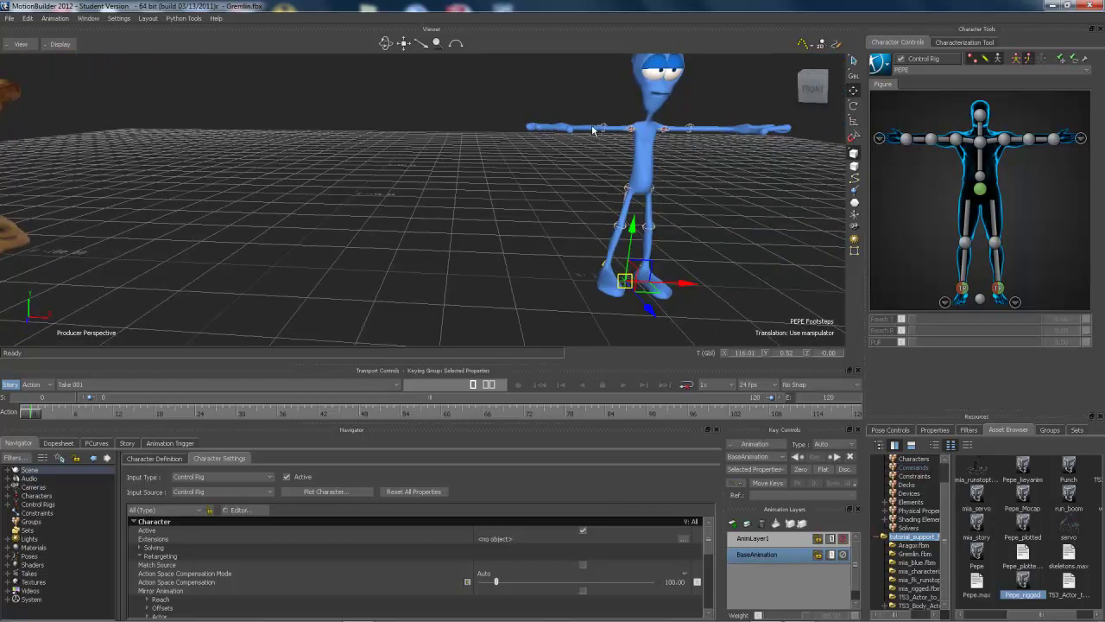
click(904, 140)
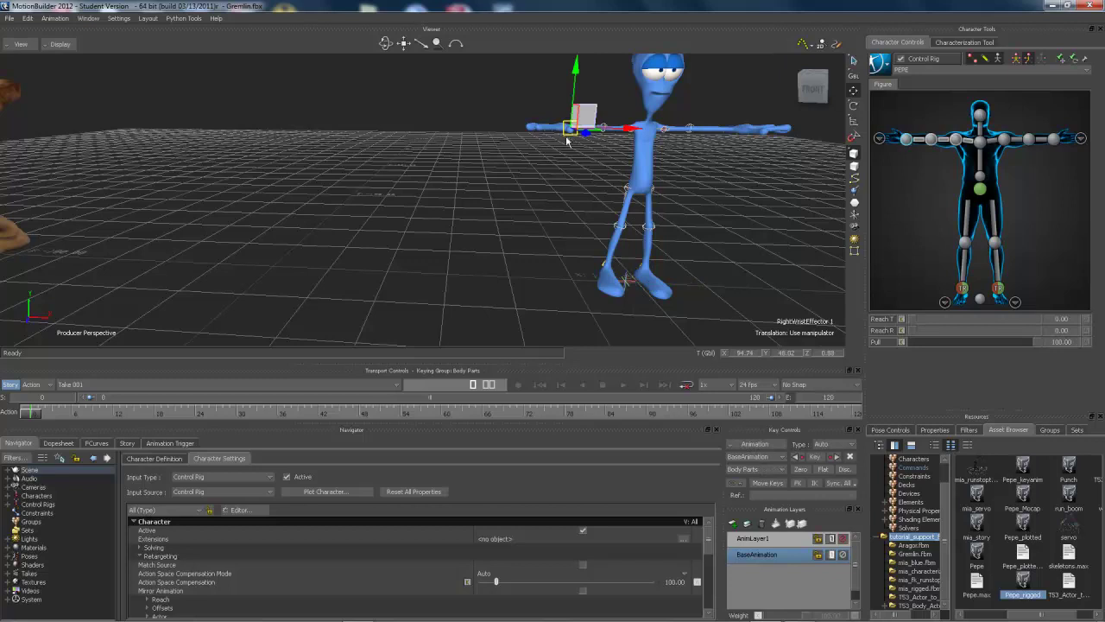
mouse_move(571, 127)
mouse_down()
mouse_move(572, 178)
mouse_move(637, 184)
mouse_move(611, 163)
mouse_move(647, 198)
mouse_move(574, 141)
mouse_move(593, 132)
mouse_move(584, 143)
mouse_up()
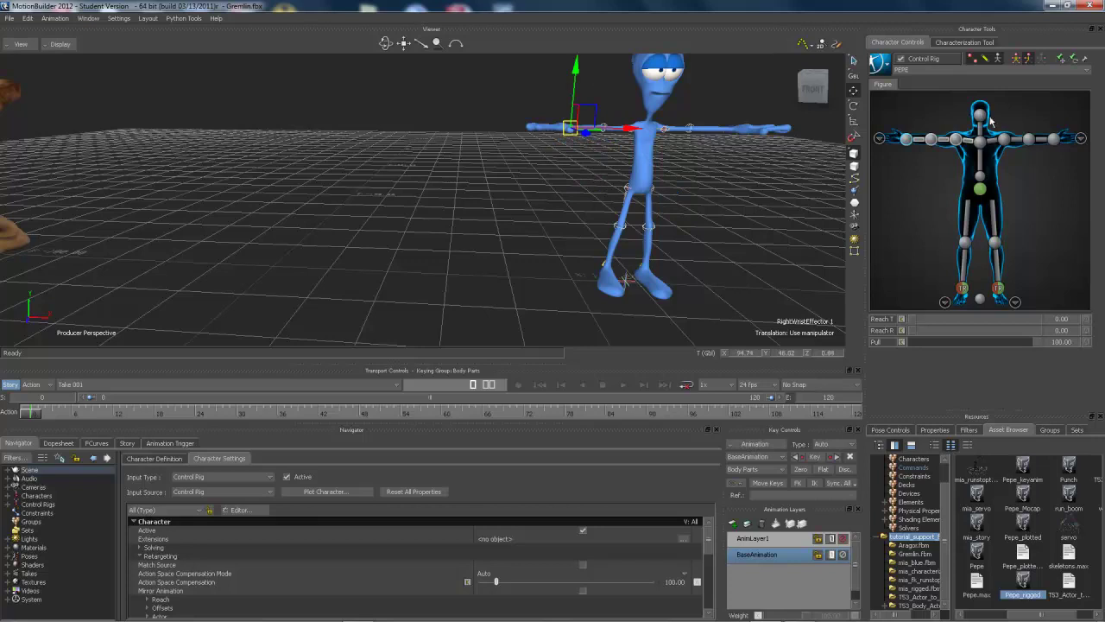
Step: Show Pepe's hand controls and move the left ring finger effector to about X 147, Y 48, Z 2
click(879, 139)
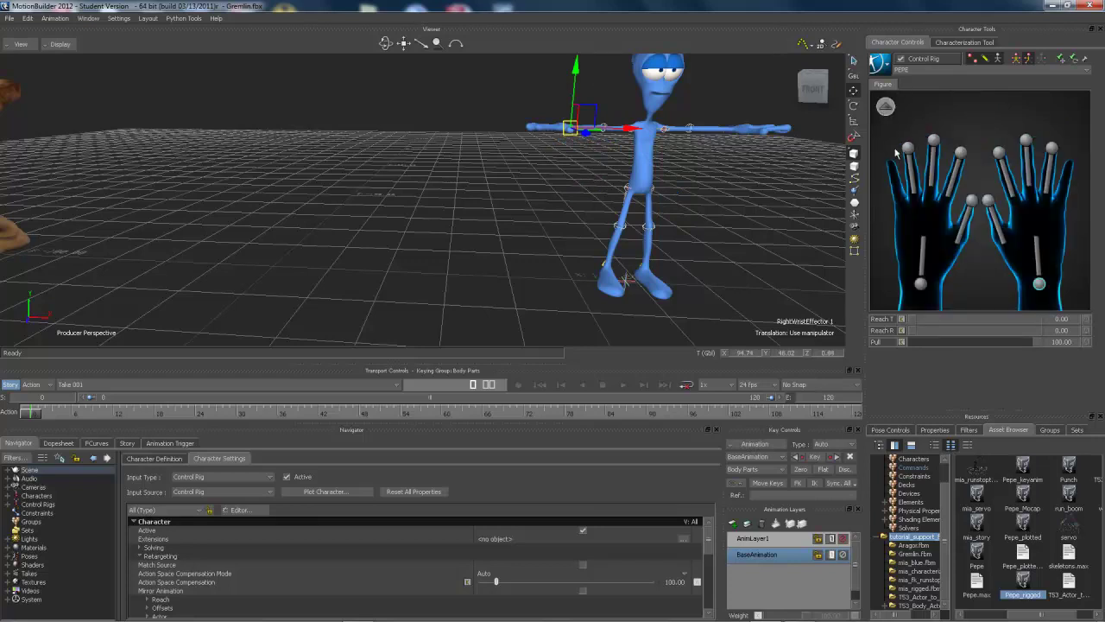
click(909, 149)
ctrl+drag(559, 189, 582, 159)
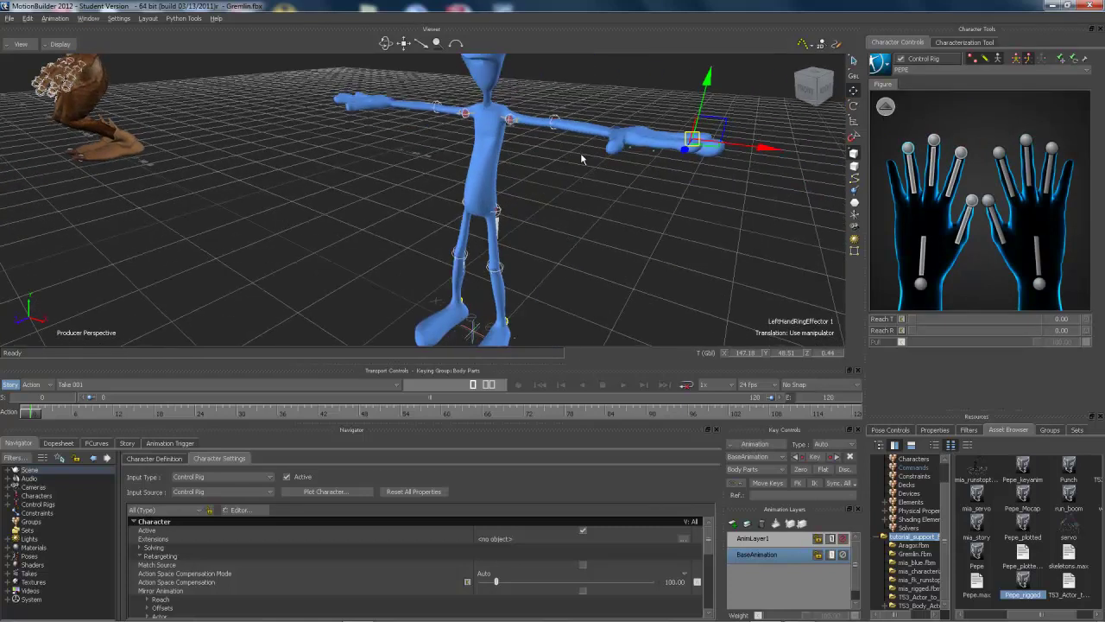
mouse_move(694, 141)
mouse_down()
mouse_move(698, 151)
mouse_move(671, 156)
mouse_move(683, 159)
mouse_up()
ctrl+shift+drag(683, 161, 220, 136)
ctrl+shift+drag(312, 172, 476, 170)
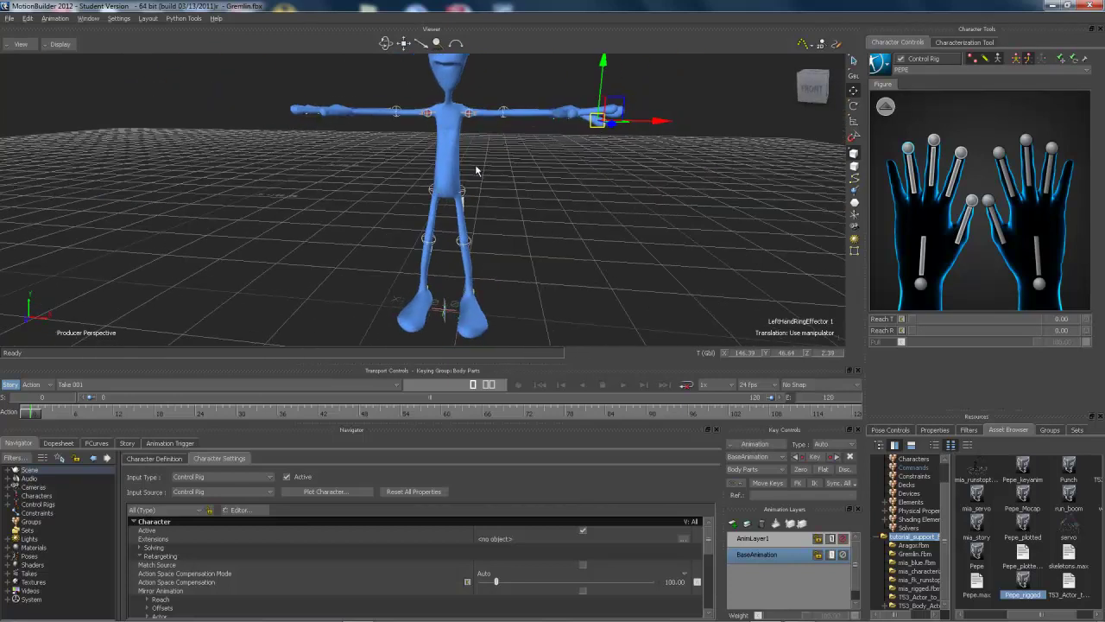
drag(598, 124, 609, 118)
key(ctrl+n)
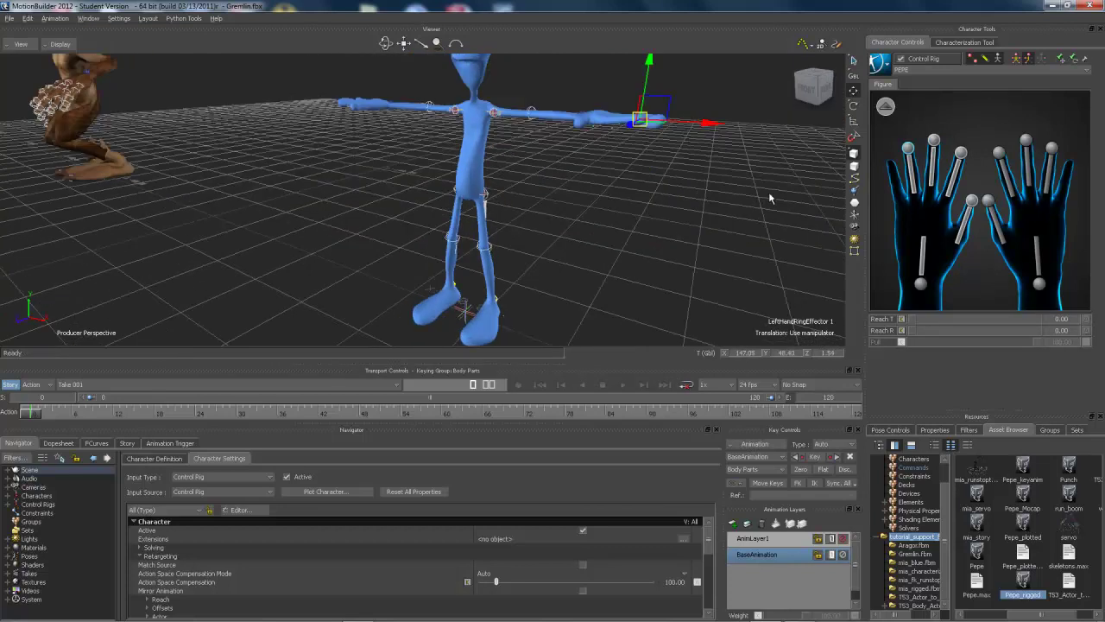
Step: Merge the mia_characterized asset with all takes into the scene between the Gremlin and Pepe
ctrl+shift+drag(769, 192, 581, 207)
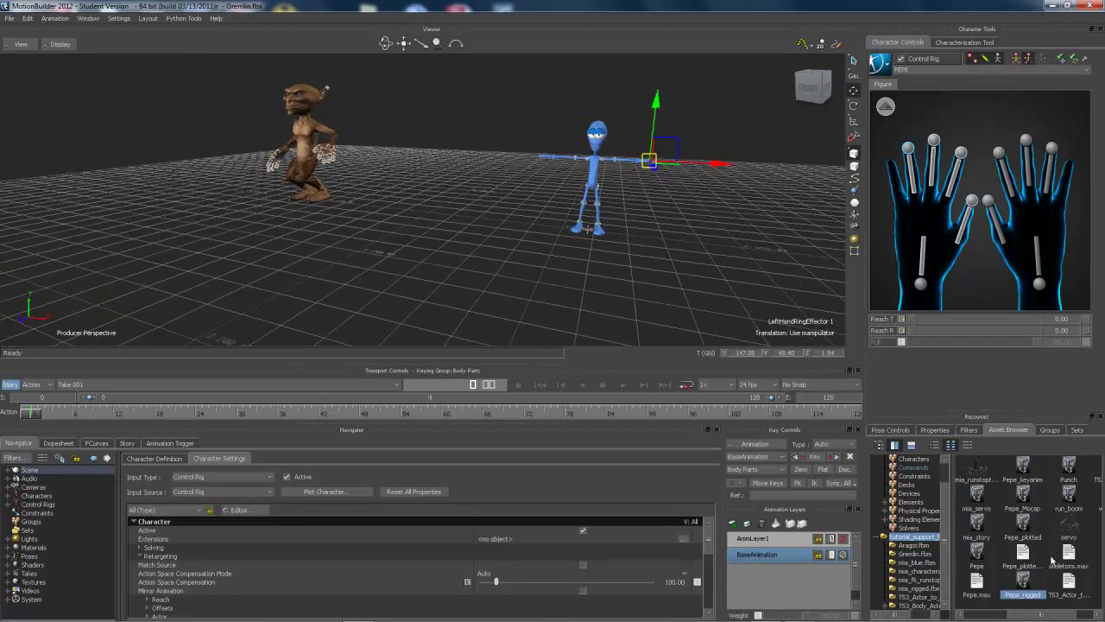
drag(1032, 615, 999, 609)
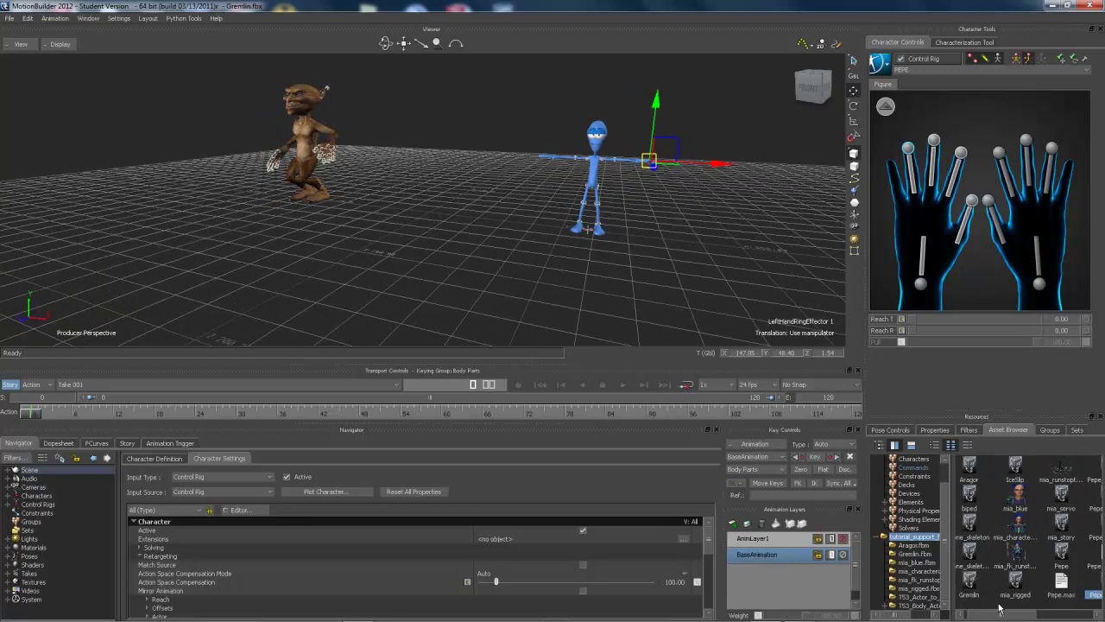
click(1021, 499)
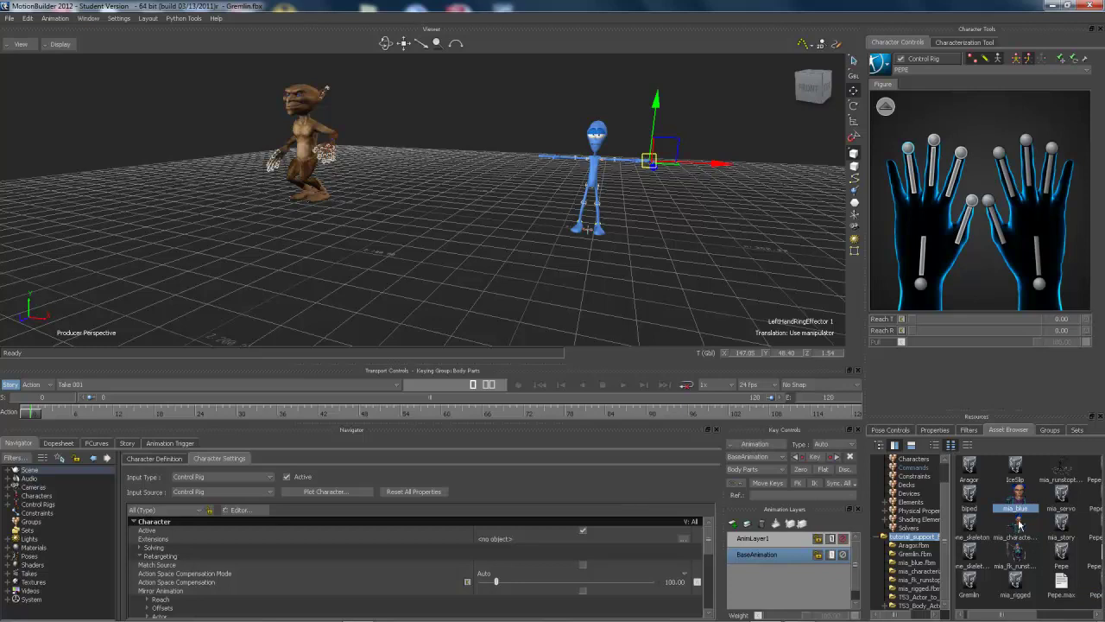
click(1019, 521)
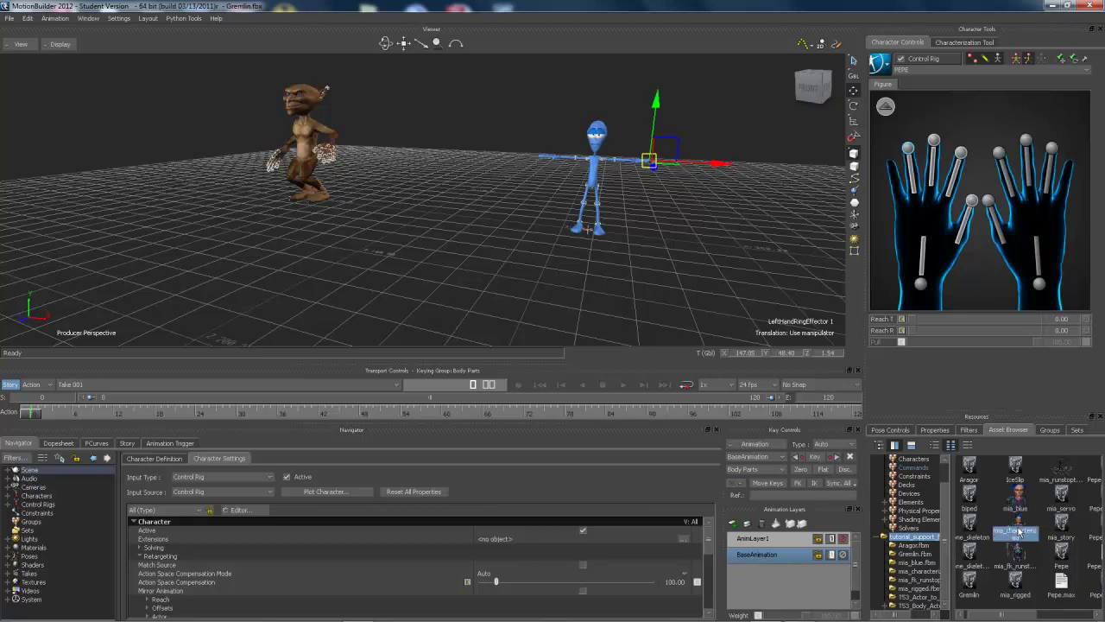
drag(1020, 530, 443, 211)
mouse_move(466, 218)
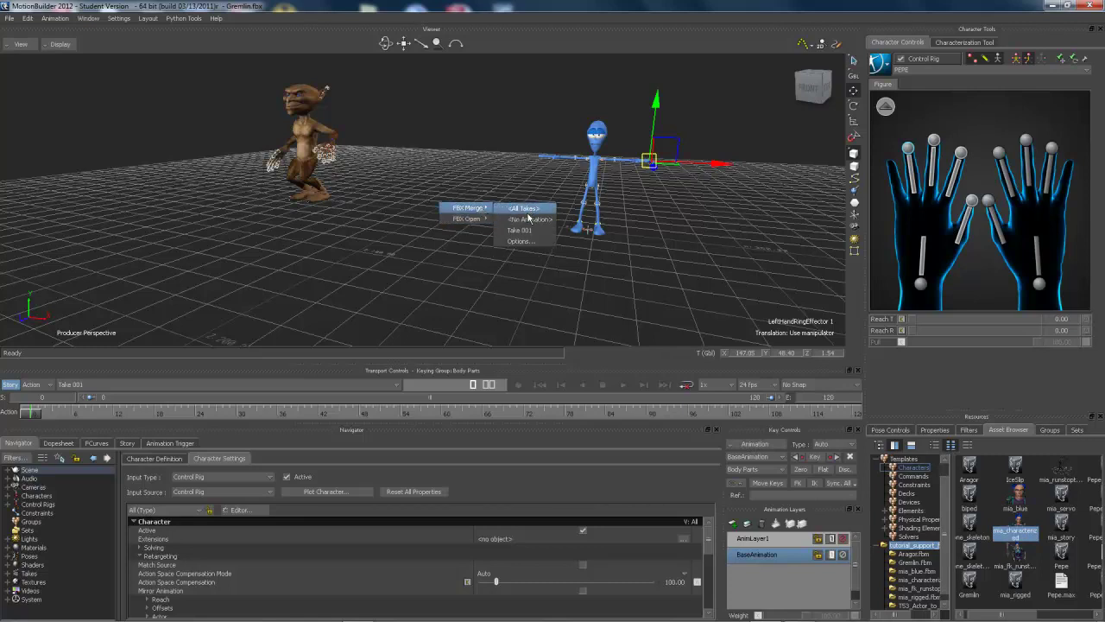
click(528, 211)
shift+drag(468, 231, 489, 291)
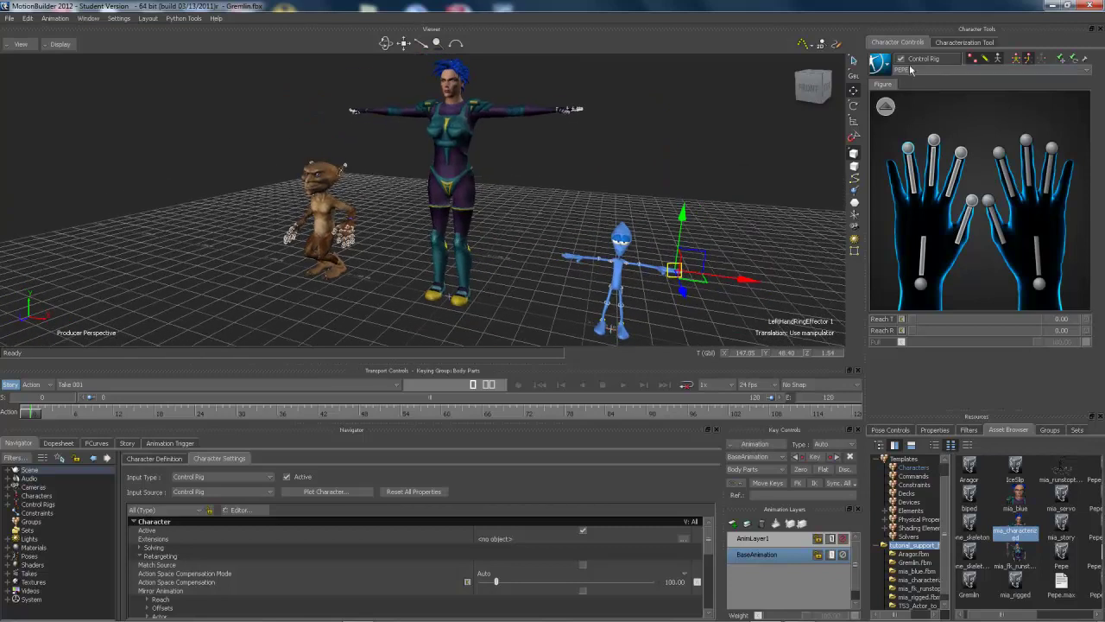
Step: Return the character controls to the full-body figure and make Mia the current character
click(885, 107)
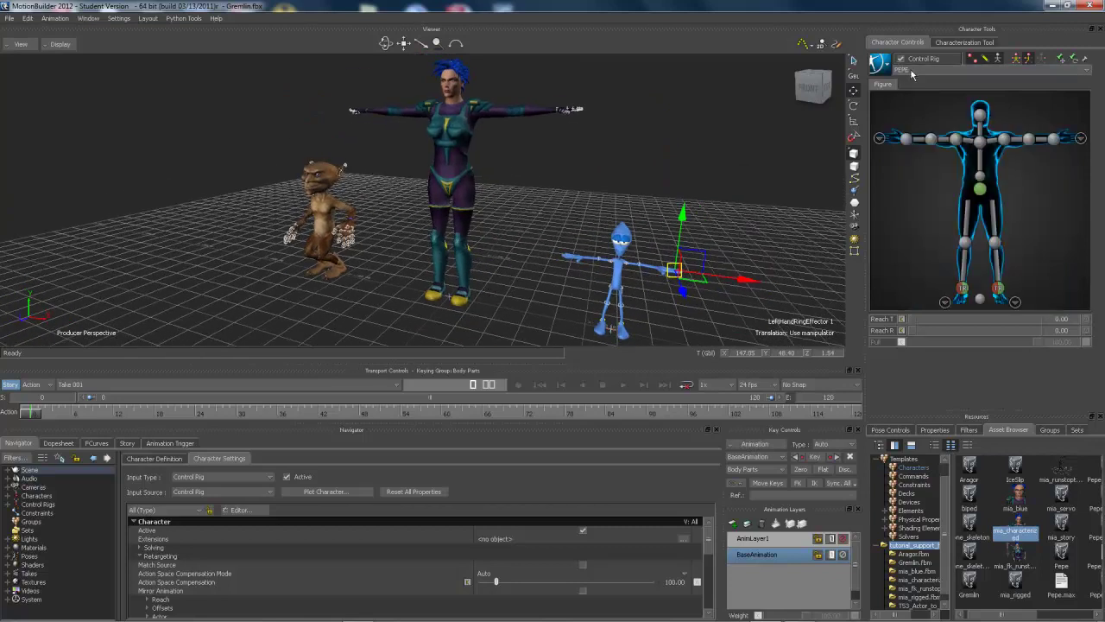
click(909, 71)
click(912, 90)
click(911, 74)
click(903, 98)
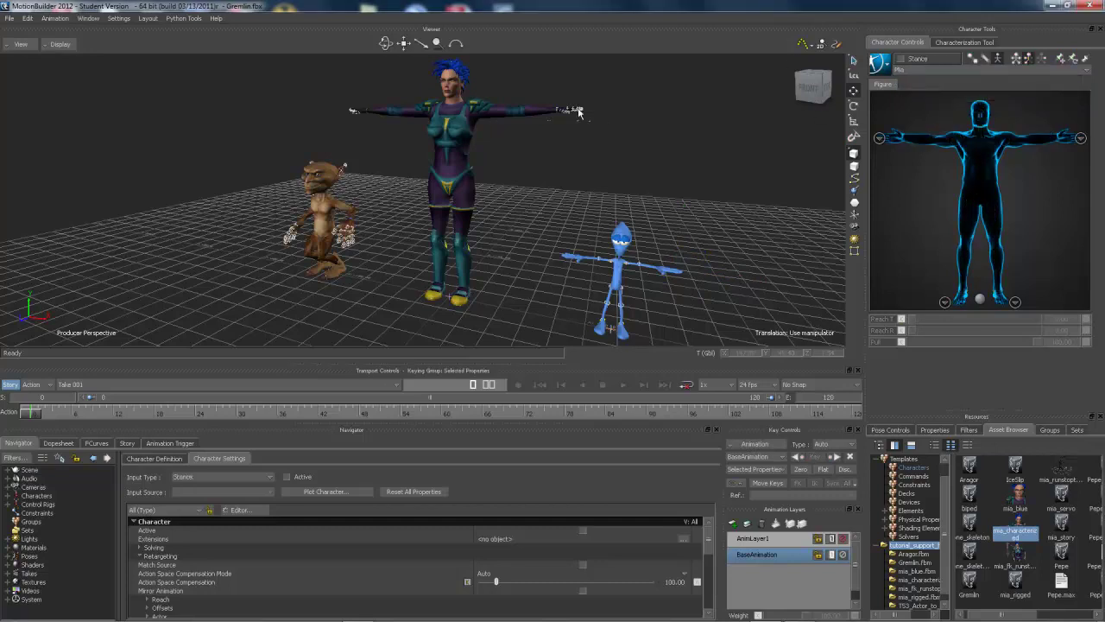
Step: Try to delete the Mia character through its reference object
click(981, 299)
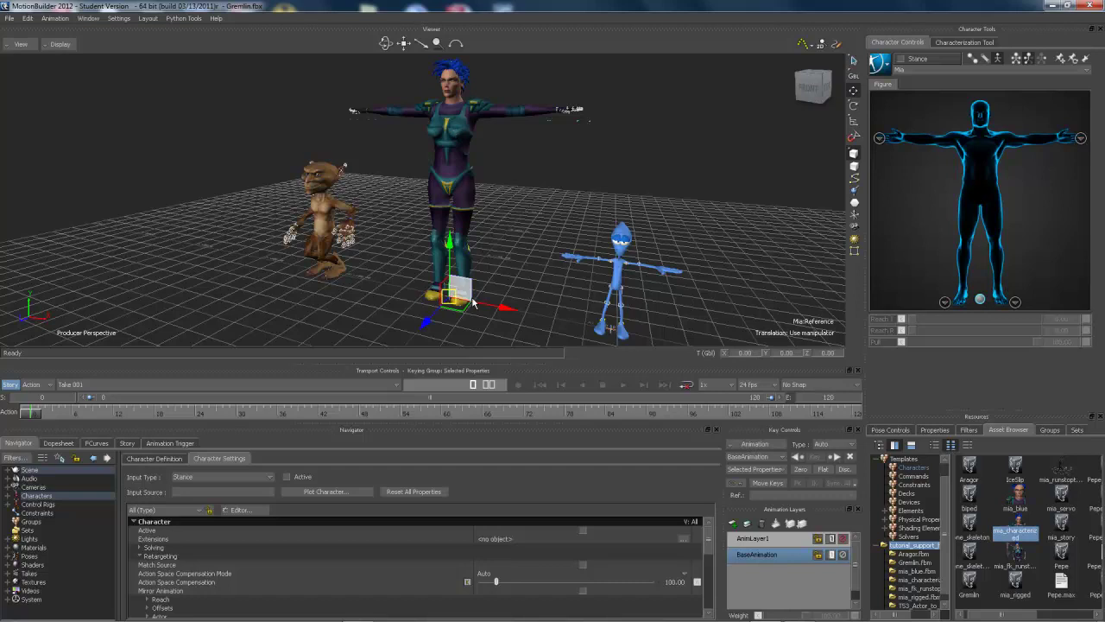
key(Delete)
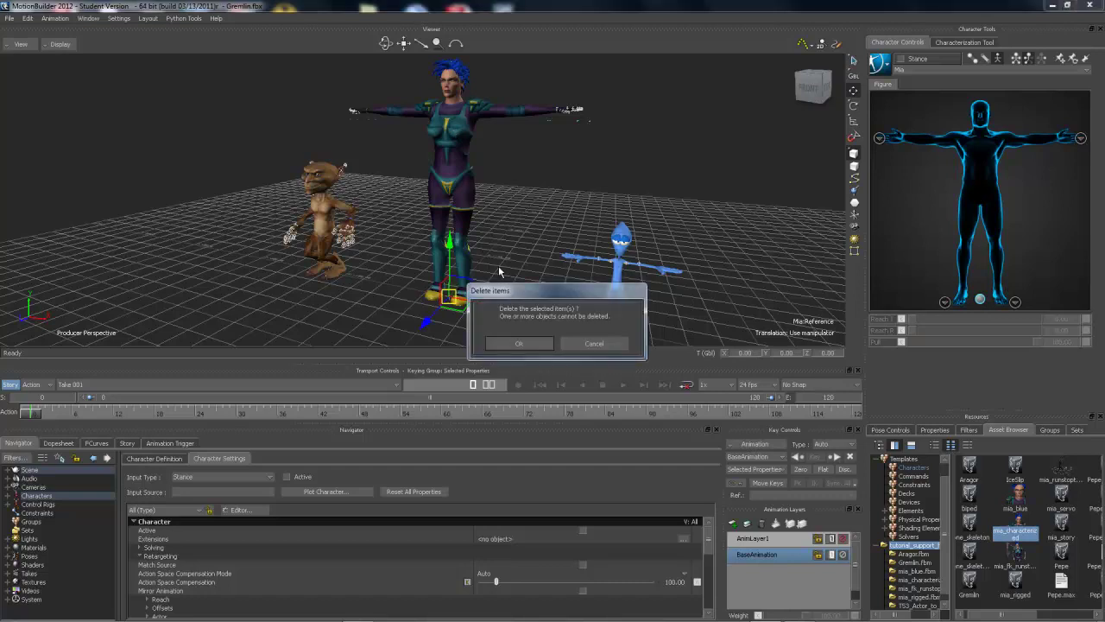
click(520, 344)
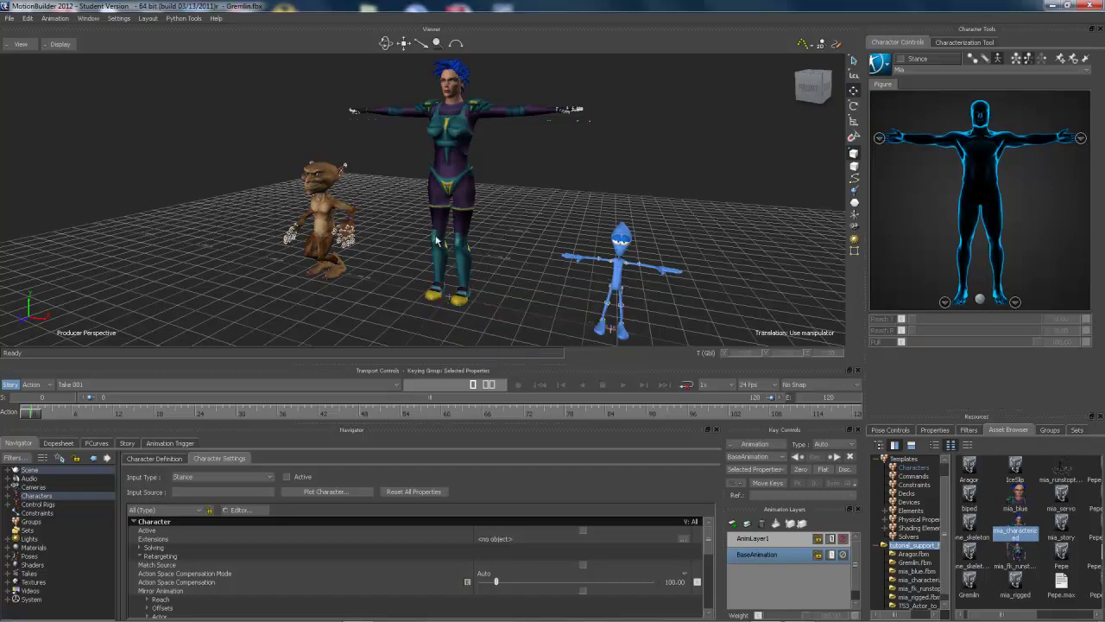
Step: Select Mia's body, head and leg meshes and delete them from the scene
ctrl+shift+drag(483, 183, 526, 225)
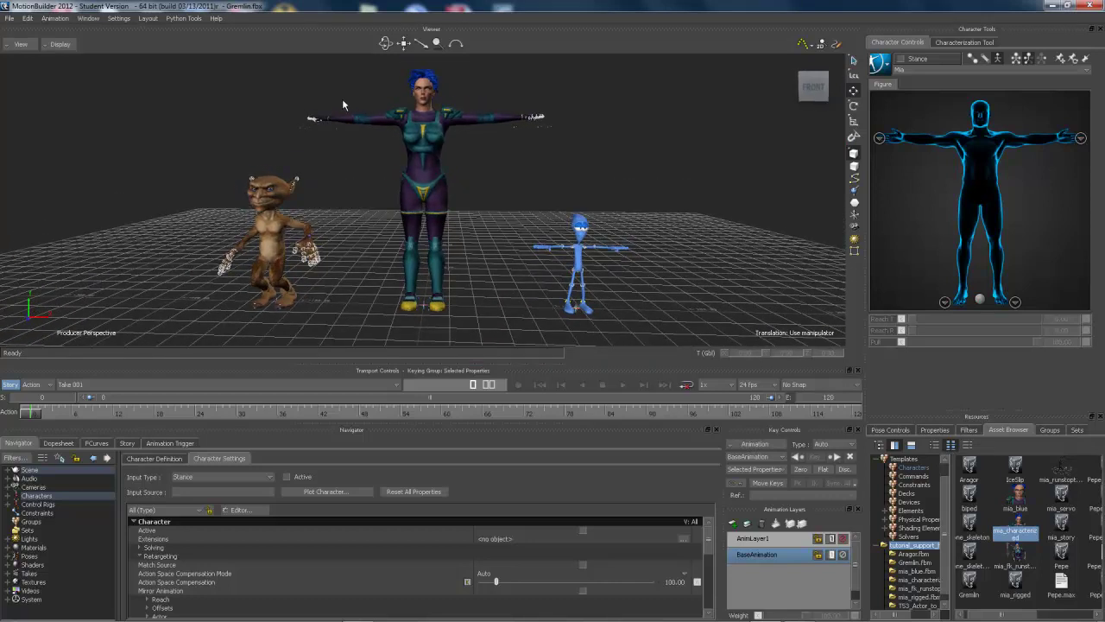
click(424, 126)
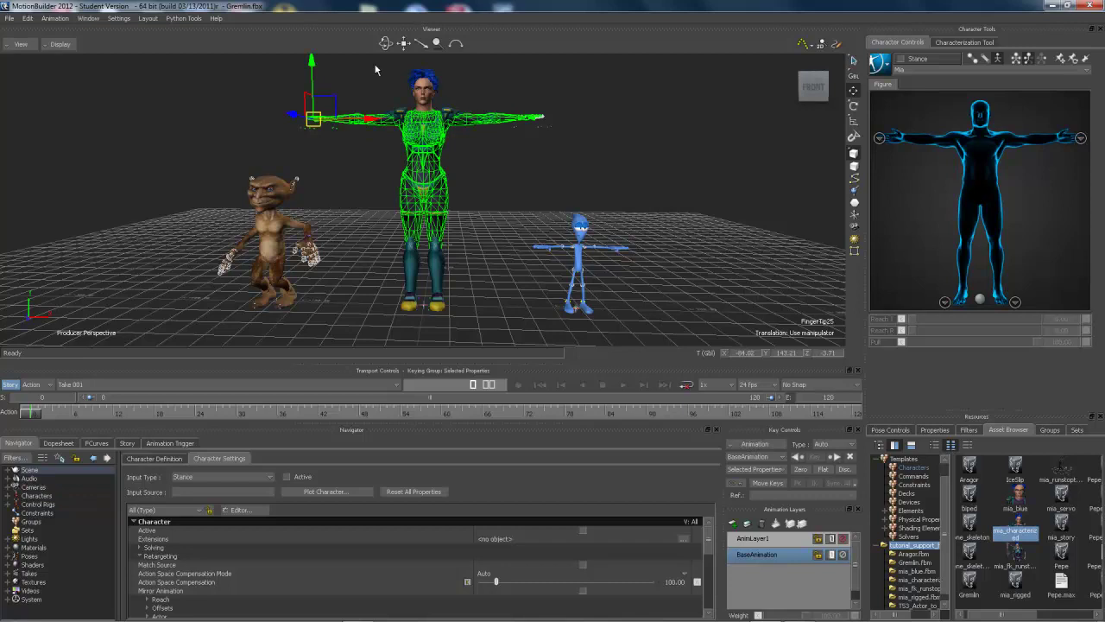
click(470, 111)
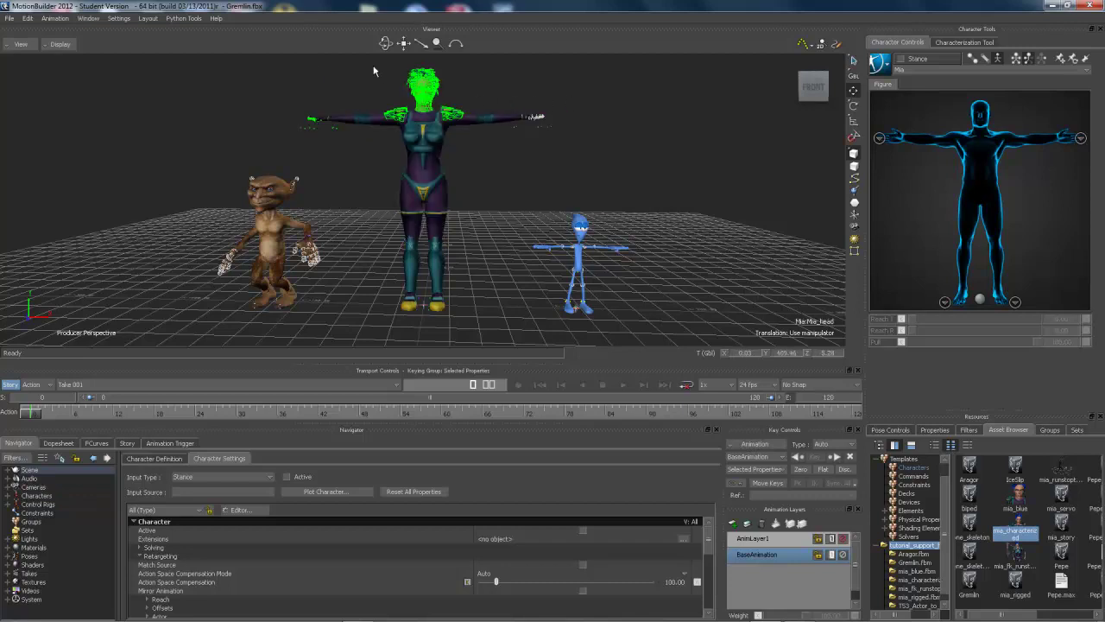
click(474, 327)
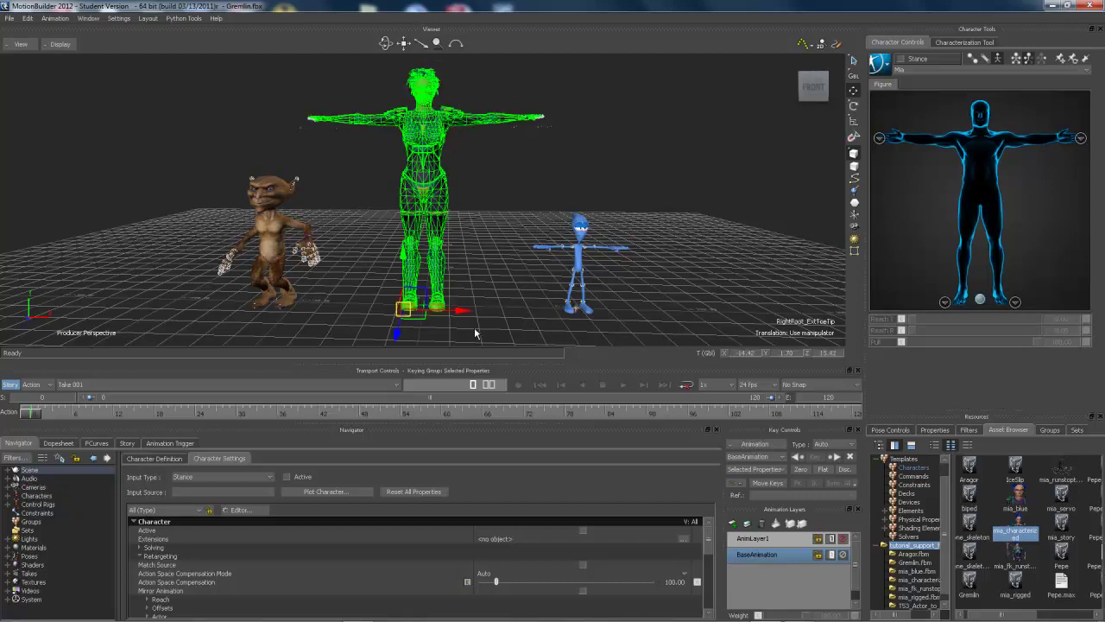
key(Delete)
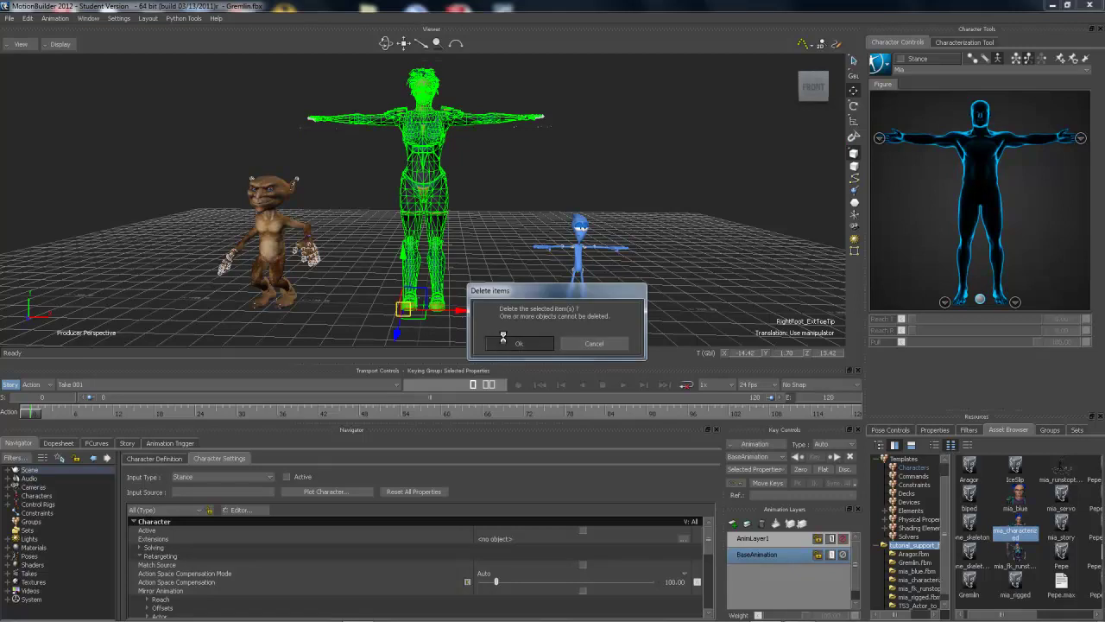
click(532, 343)
Step: Try to delete Mia's leftover skeleton from the scene
click(428, 311)
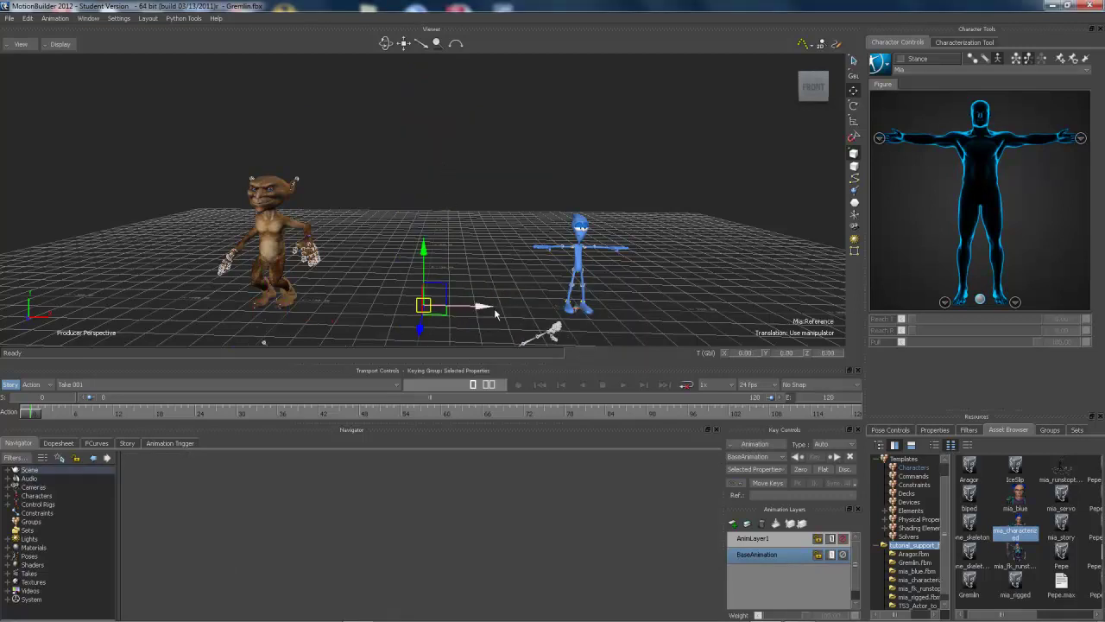
ctrl+shift+drag(494, 310, 286, 109)
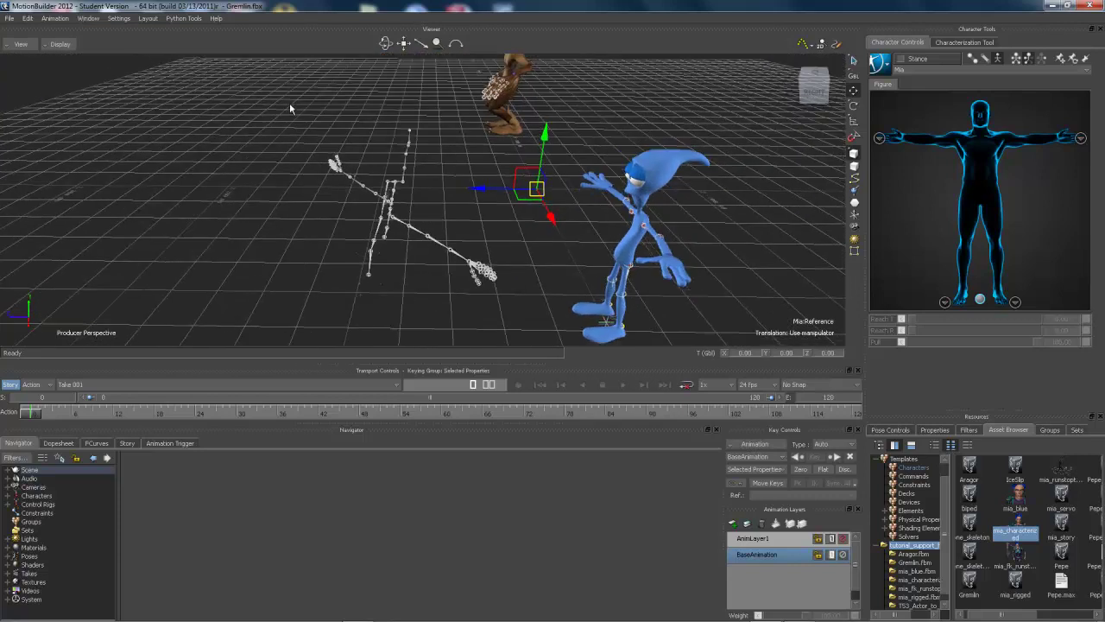
drag(477, 316, 463, 311)
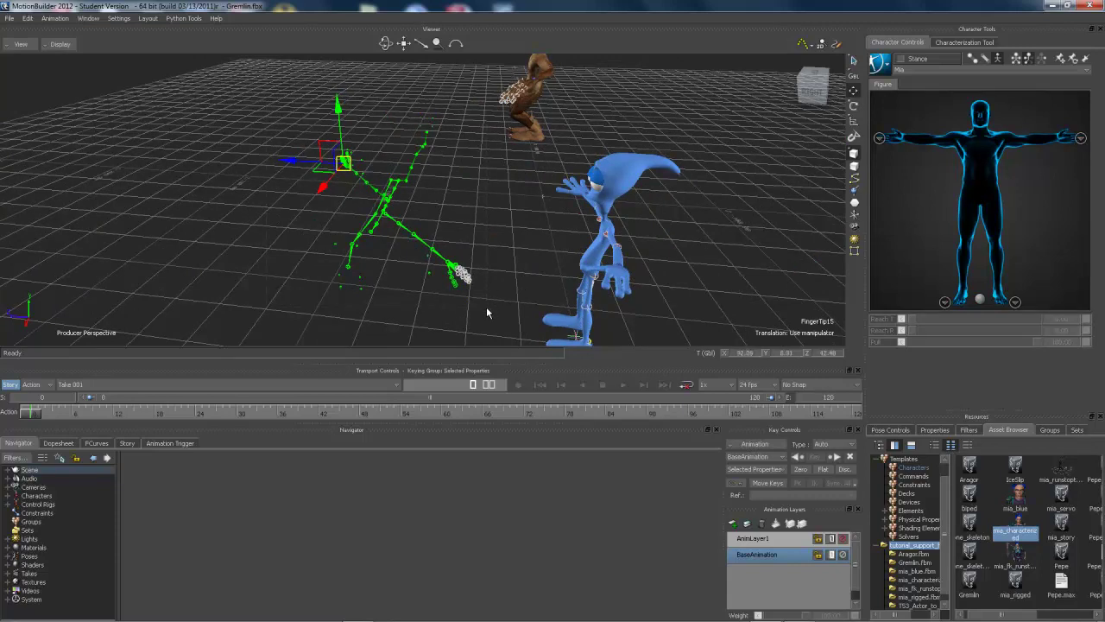
key(Delete)
click(516, 344)
click(518, 342)
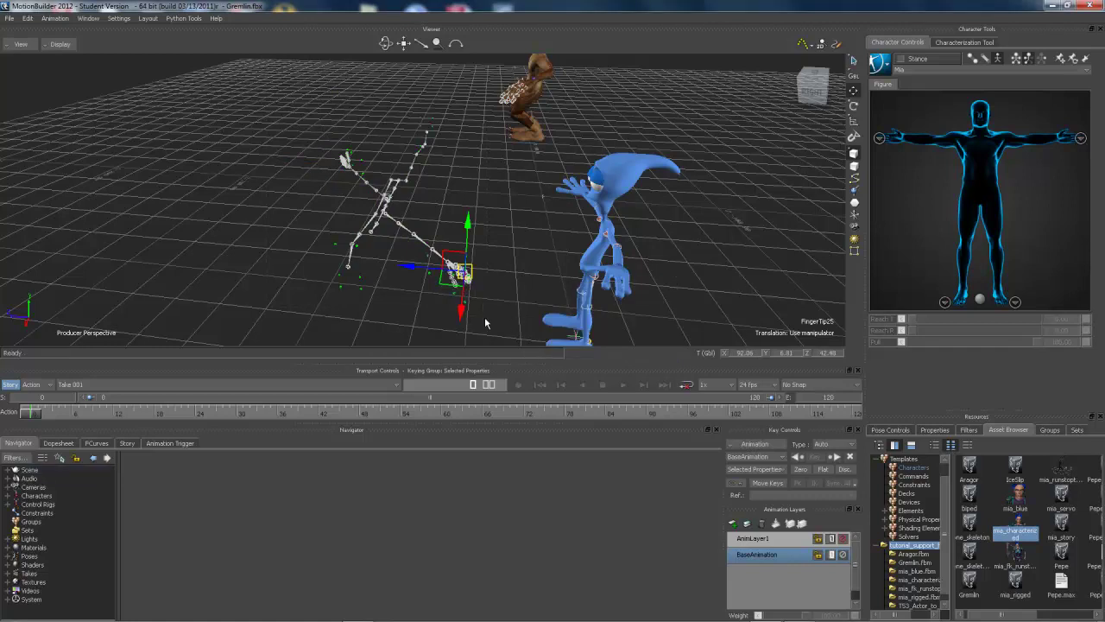
Step: Delete Mia's remaining skeleton together with the Mia constraint that depends on it
key(Delete)
click(534, 343)
click(577, 343)
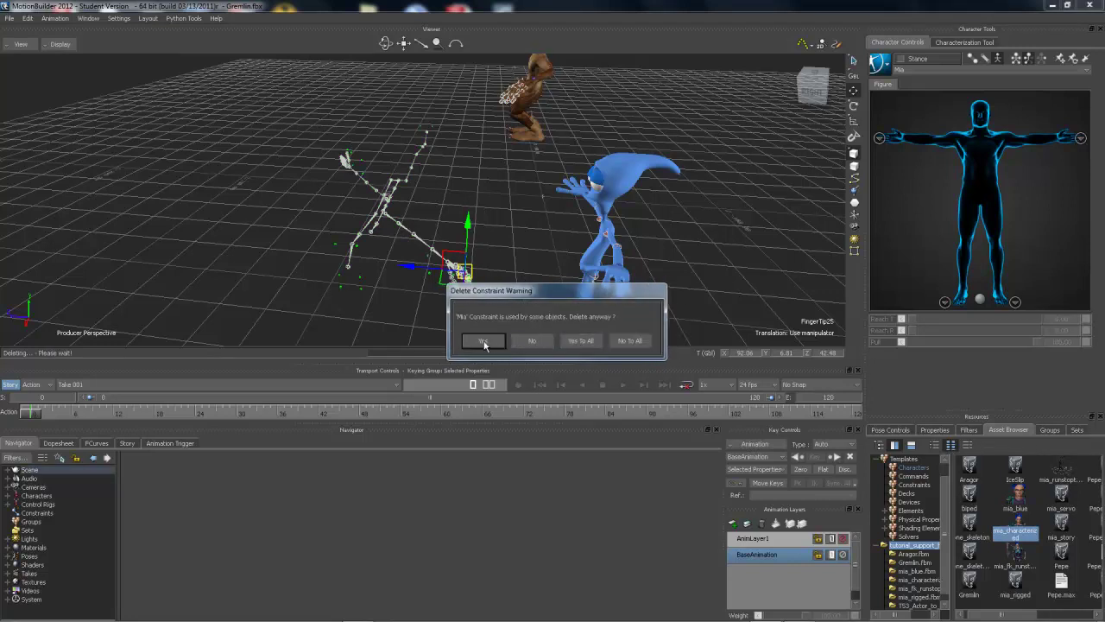
click(485, 342)
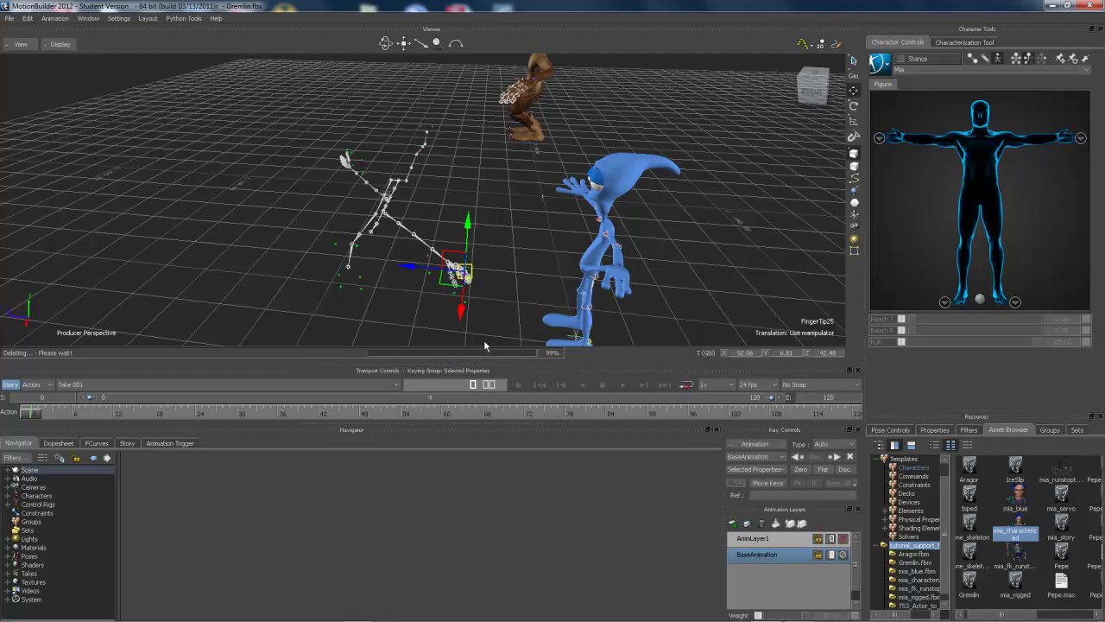
mouse_move(458, 203)
ctrl+shift+mouse_down()
mouse_move(530, 202)
mouse_move(562, 259)
mouse_move(577, 251)
ctrl+shift+mouse_up()
click(441, 232)
mouse_move(481, 241)
mouse_down()
mouse_move(496, 242)
mouse_move(485, 242)
mouse_up()
click(494, 245)
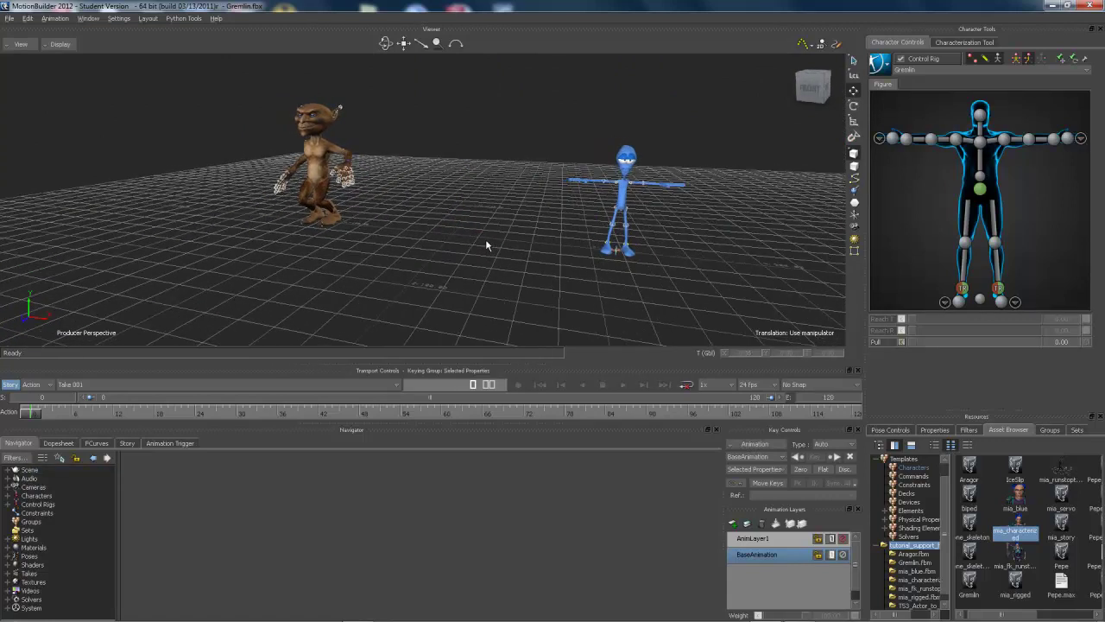
Step: Merge the mia_blue asset into the scene between the Gremlin and Pepe
click(1021, 499)
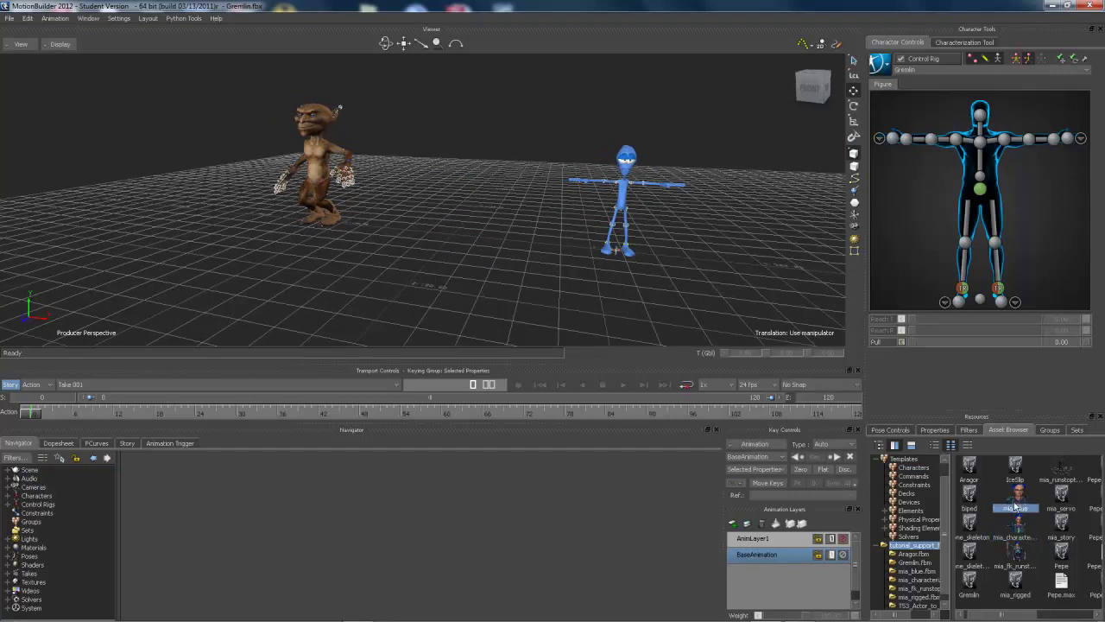
drag(543, 292, 474, 235)
mouse_move(497, 232)
click(543, 233)
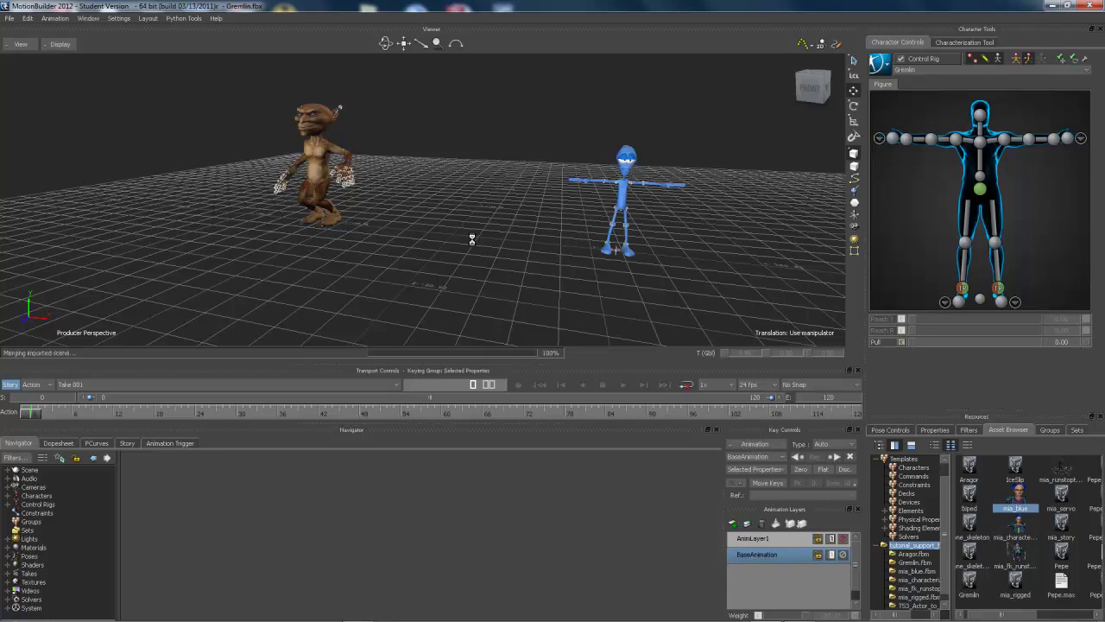
scroll(497, 293, down, 3)
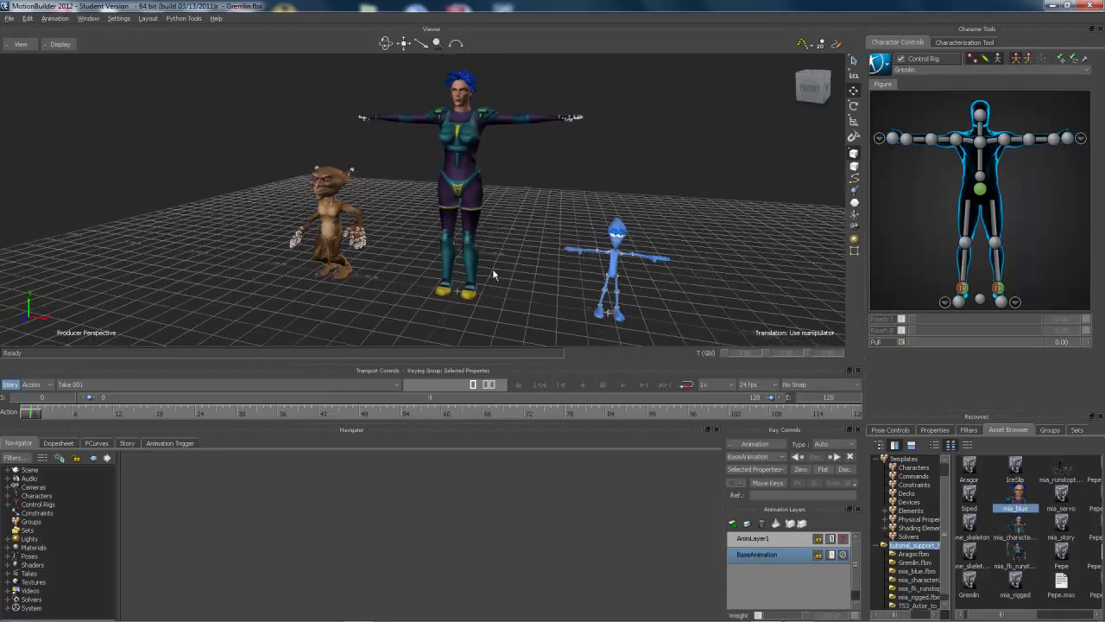
Step: Check the character list for Mia, return to the Gremlin as current character and locate the mia_rigged asset
click(917, 69)
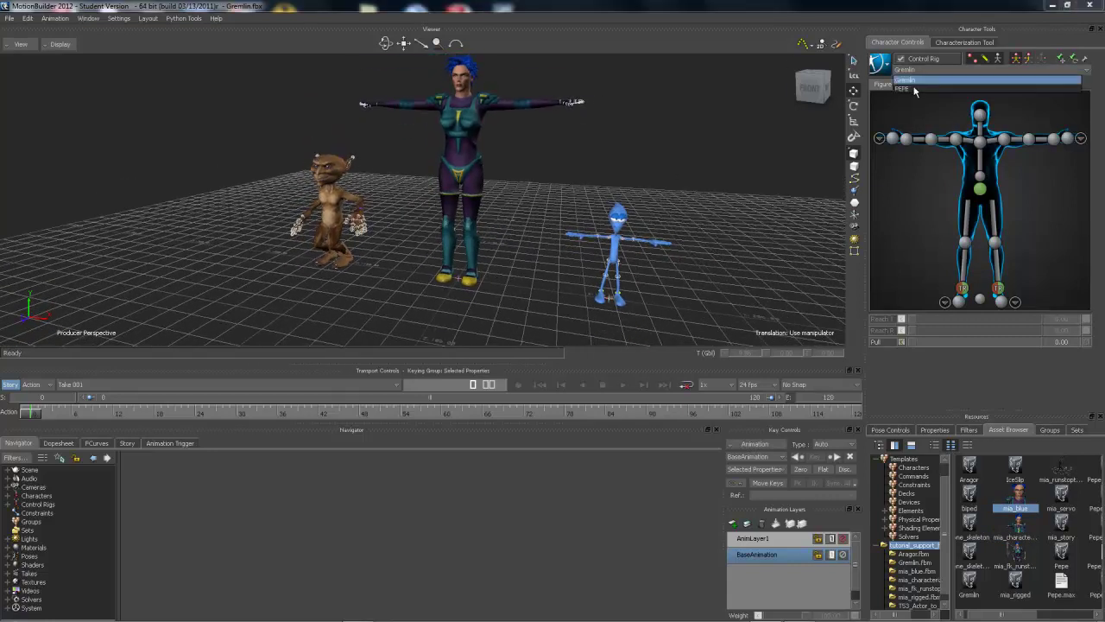
click(917, 92)
click(917, 69)
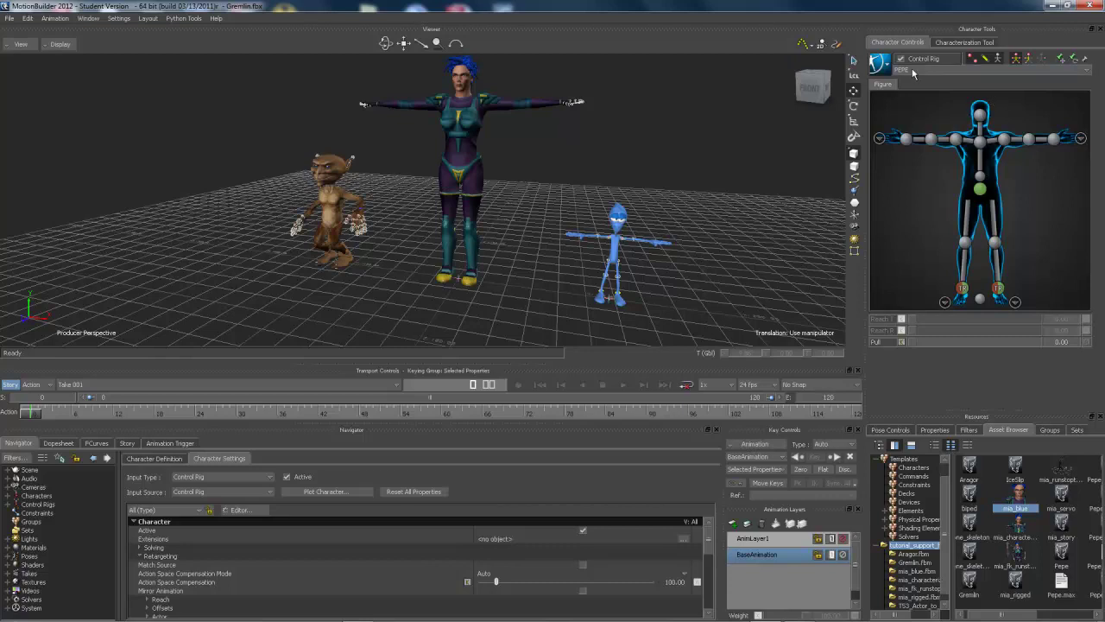
click(914, 83)
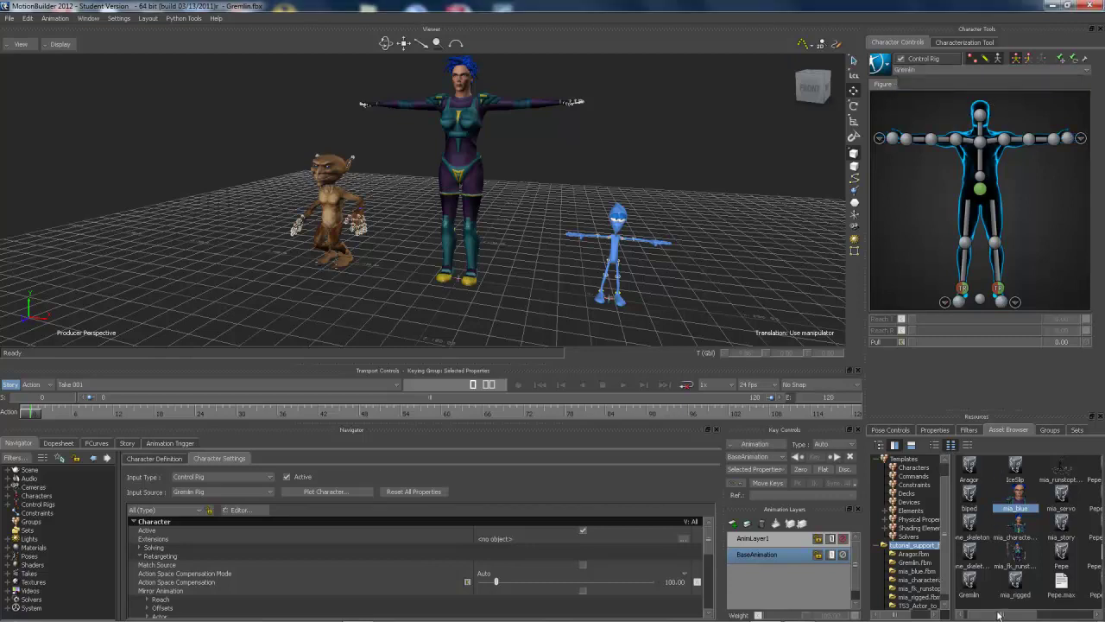
drag(999, 616, 1015, 618)
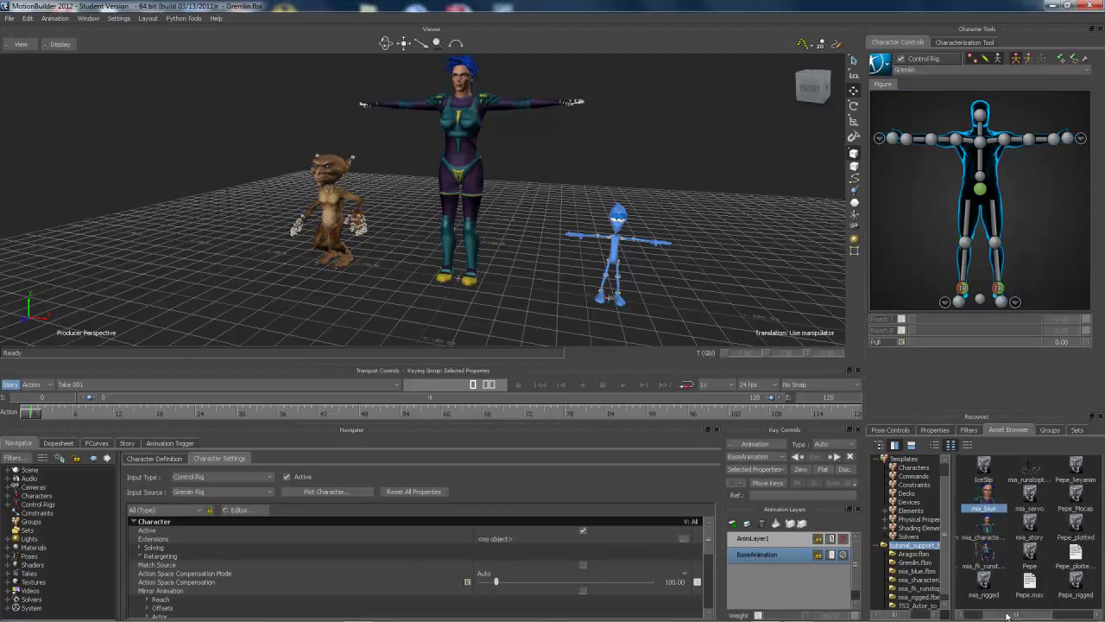
click(983, 580)
Step: Move Mia's and the Gremlin's reference objects together along X, placing the Gremlin at about X -274
shift+drag(530, 306, 569, 328)
click(511, 302)
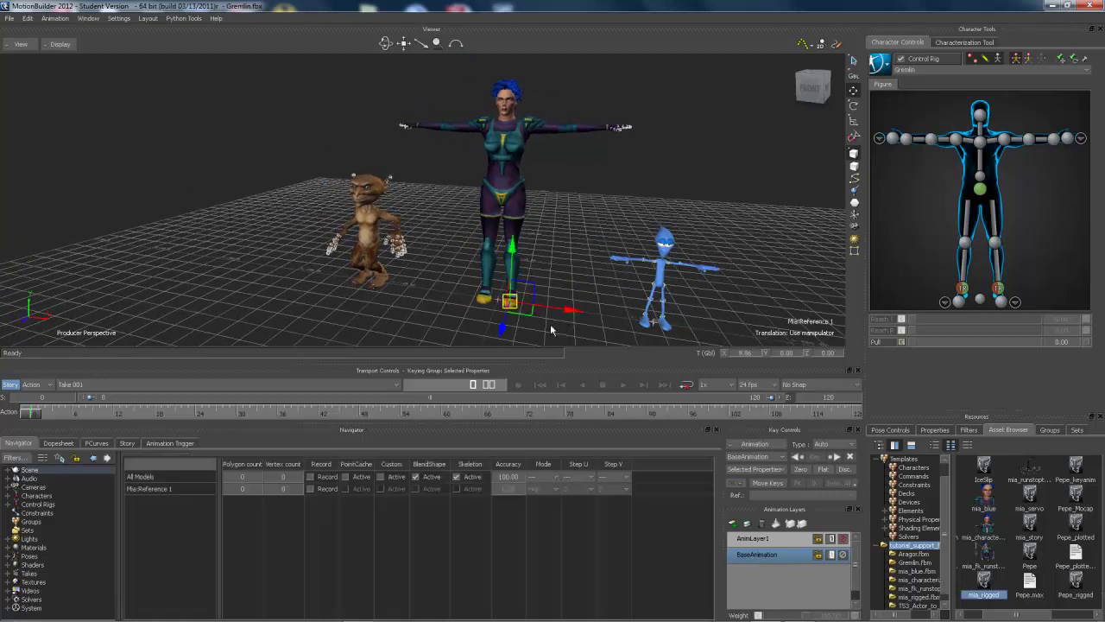
click(499, 304)
ctrl+shift+drag(495, 295, 704, 250)
scroll(704, 250, down, 5)
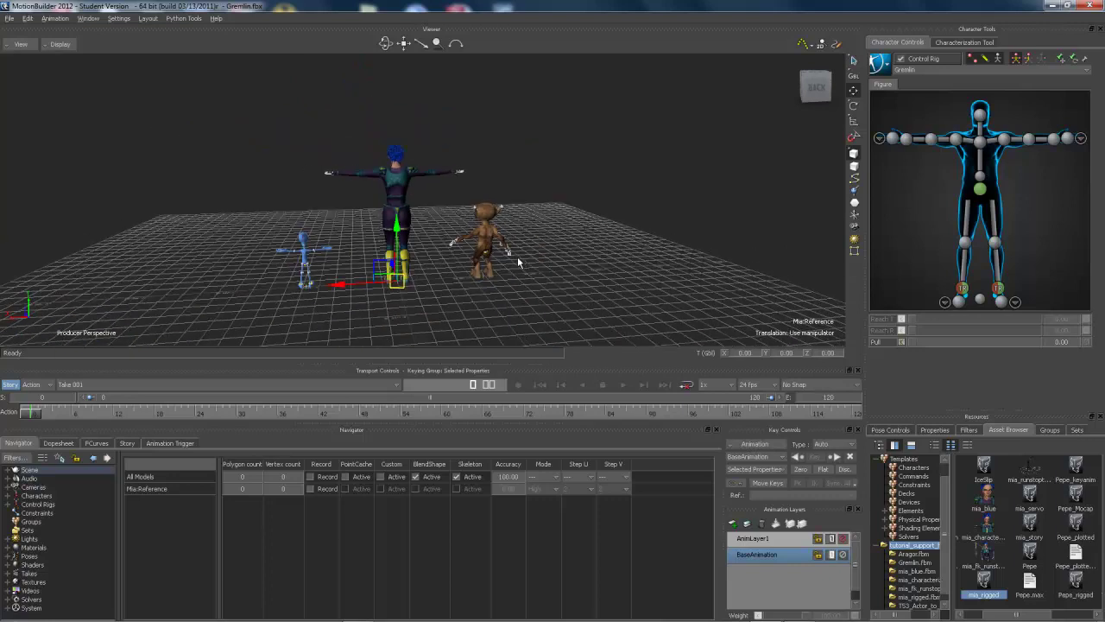
click(981, 301)
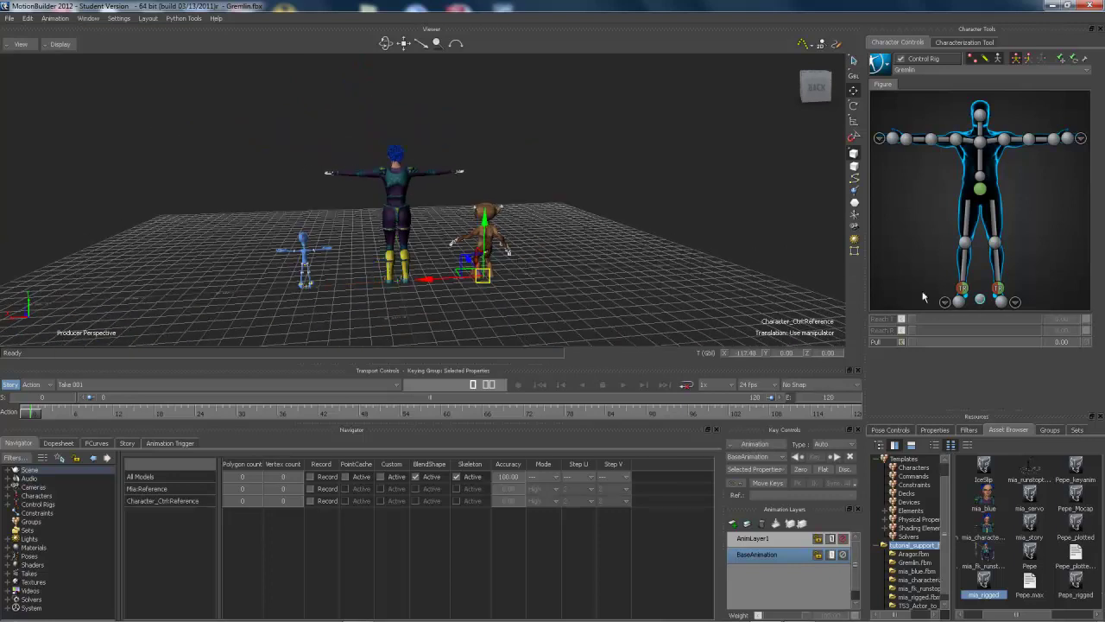
drag(423, 280, 532, 279)
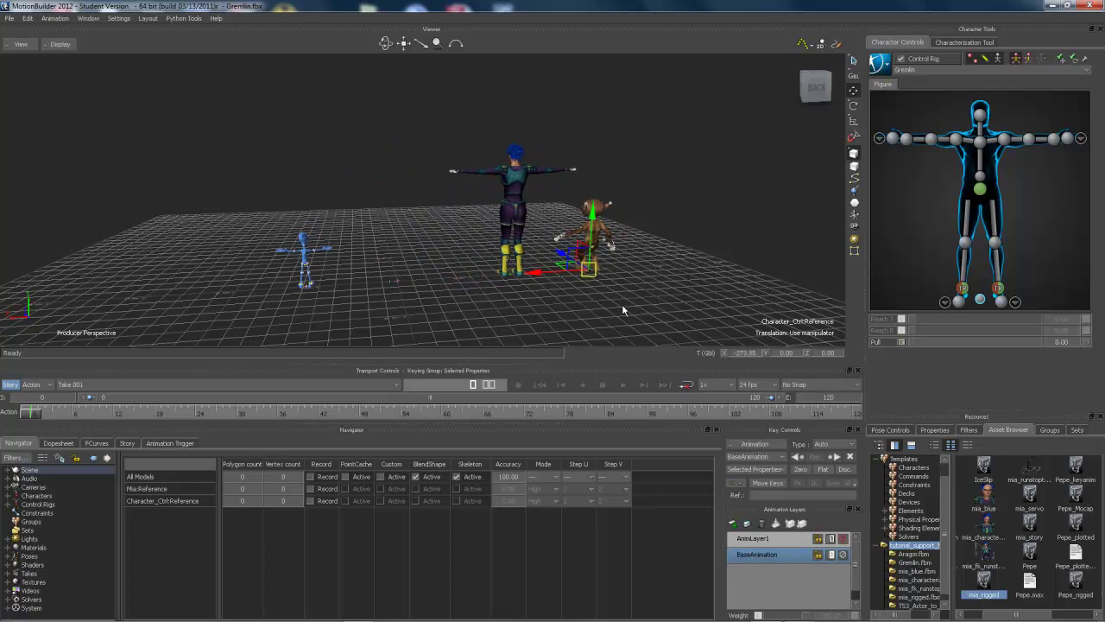
click(698, 281)
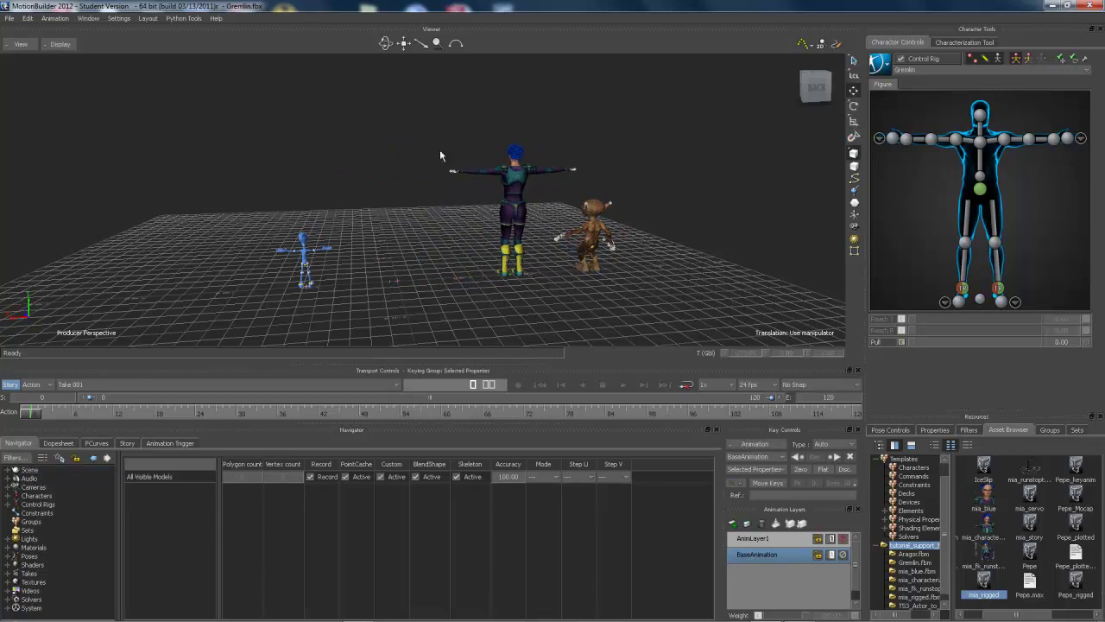
Step: Move only the Gremlin's rig reference away from Mia, to about X -366
ctrl+shift+drag(425, 137, 433, 178)
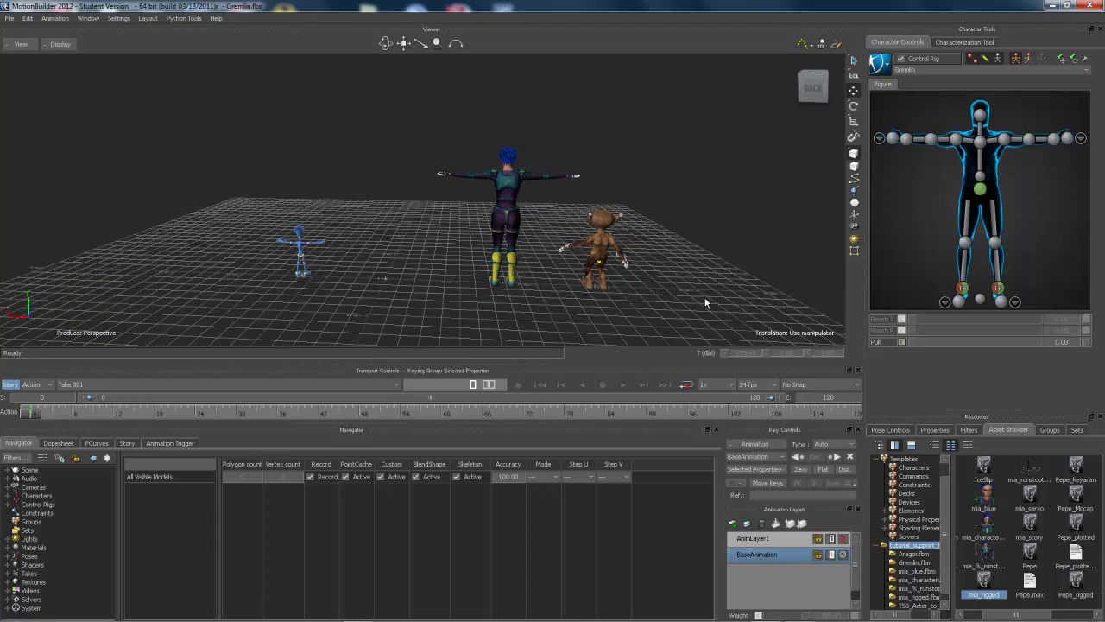
click(982, 301)
drag(541, 285, 626, 291)
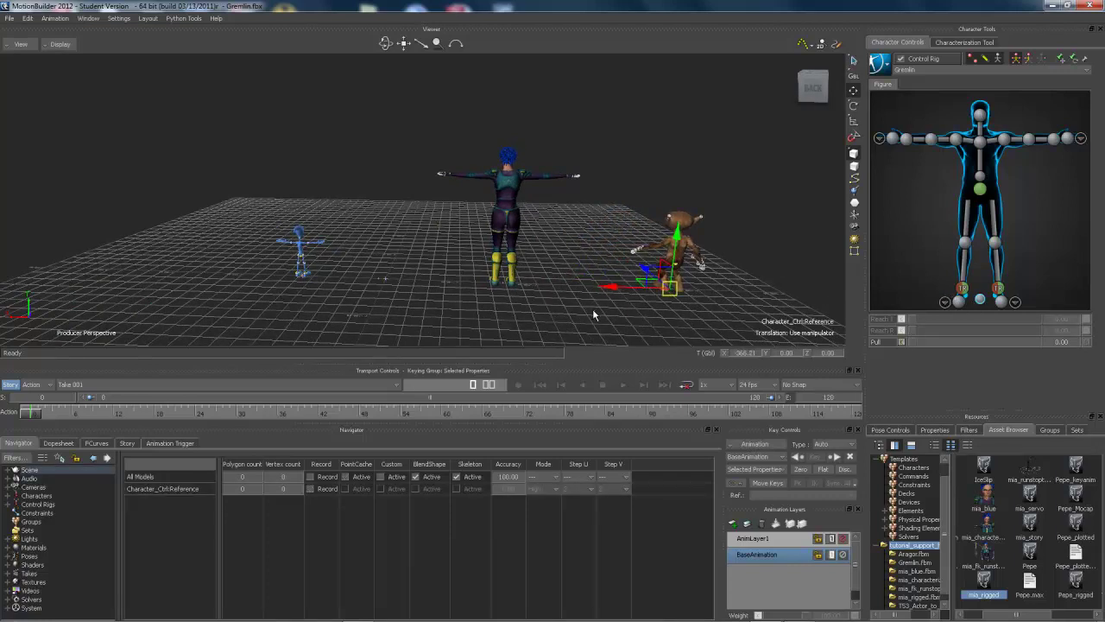
Step: Delete the unrigged Mia model and merge the mia_rigged asset into the scene with no animation
click(509, 252)
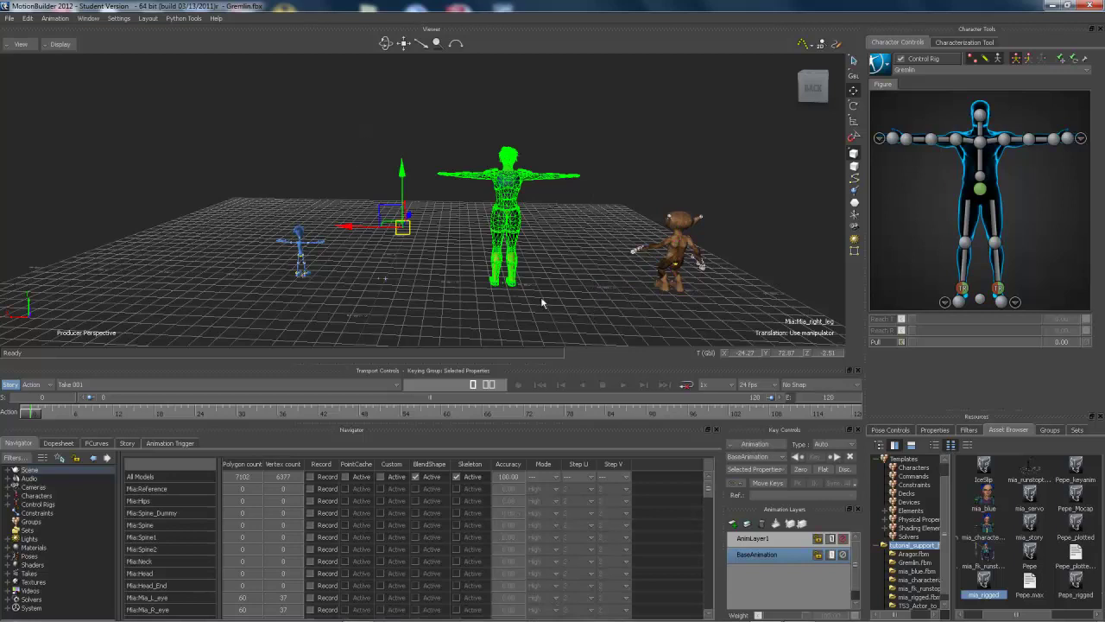
key(Delete)
ctrl+shift+drag(458, 266, 603, 263)
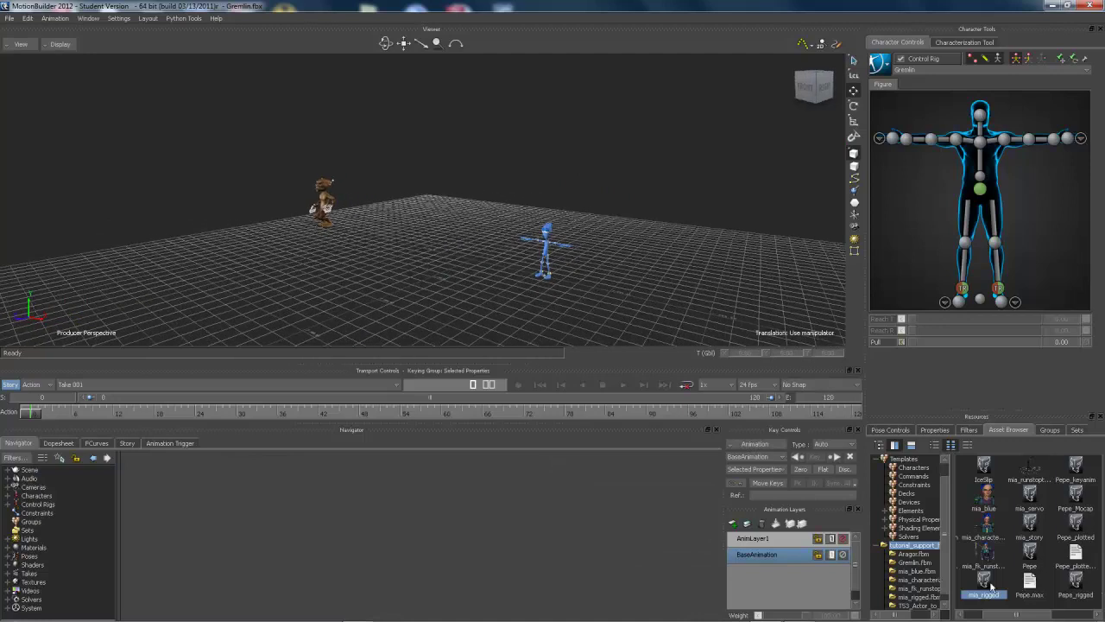
drag(986, 583, 452, 249)
mouse_move(452, 248)
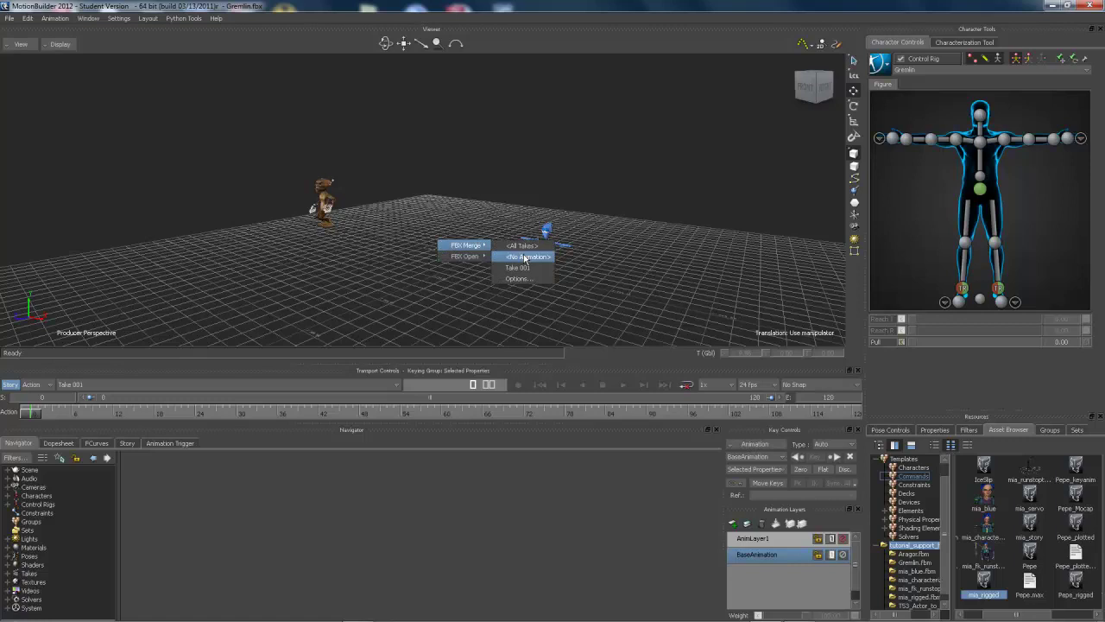
click(527, 256)
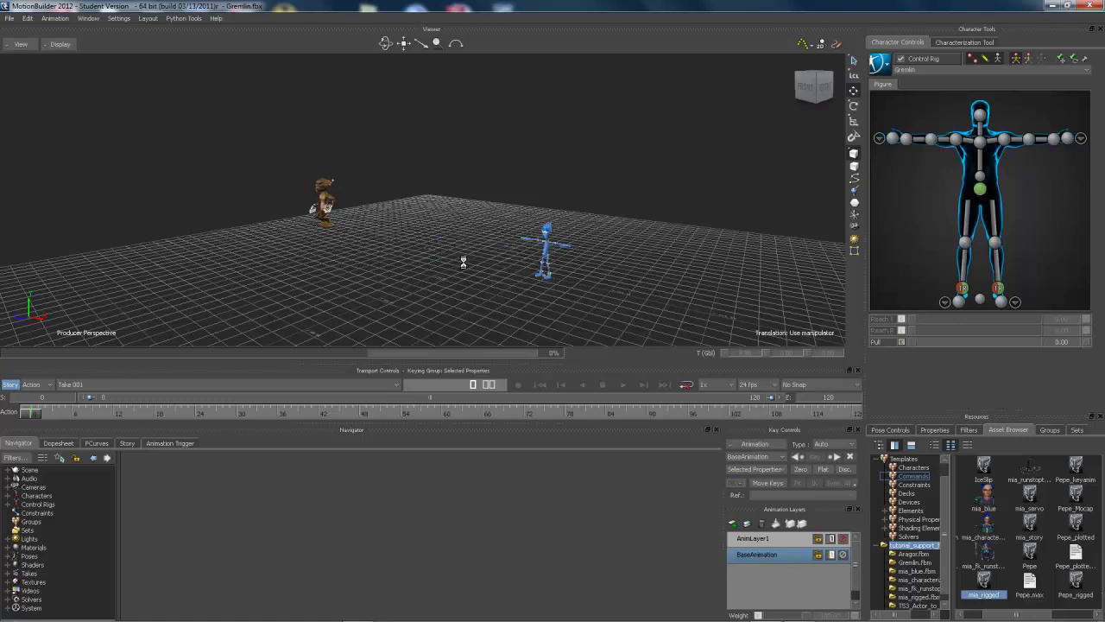
ctrl+shift+drag(468, 277, 348, 228)
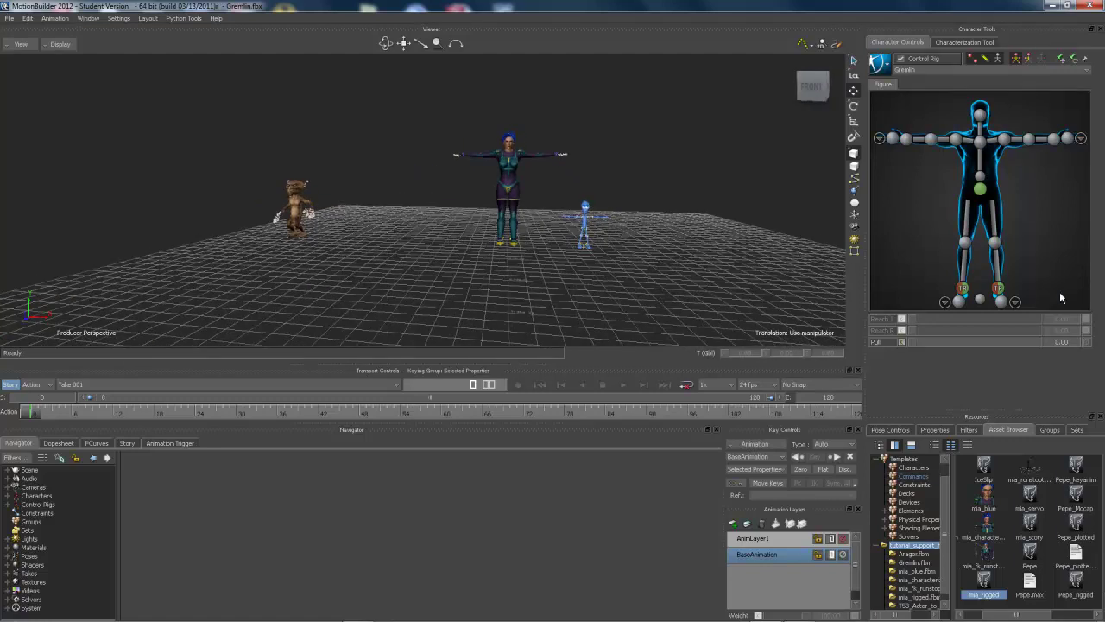
Step: Make Mia the current character and inspect her control rig
click(905, 70)
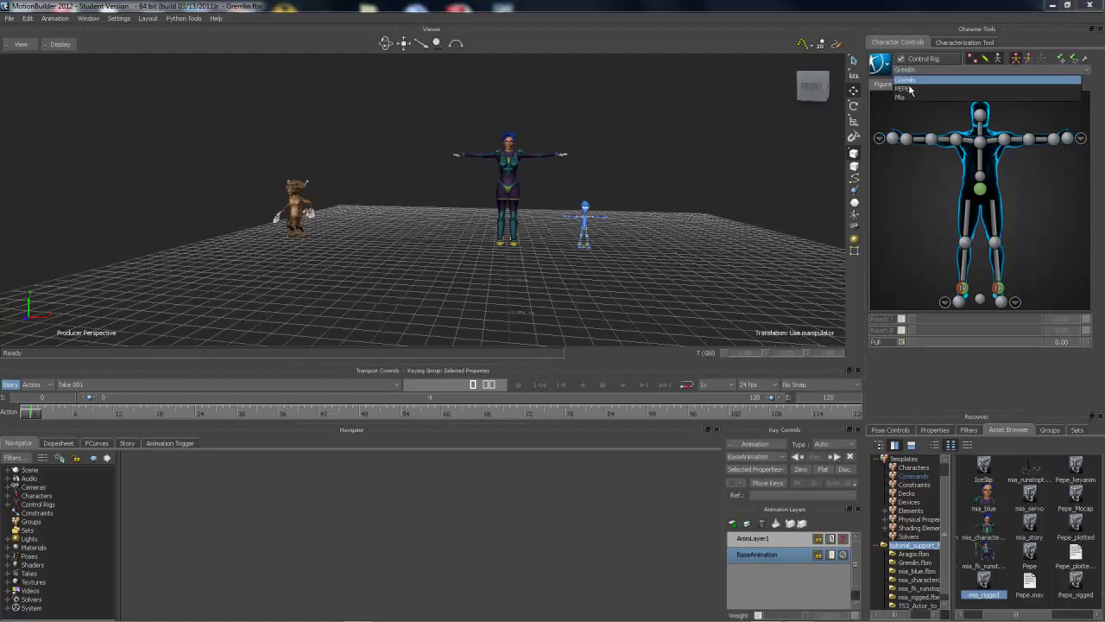
click(903, 97)
click(907, 71)
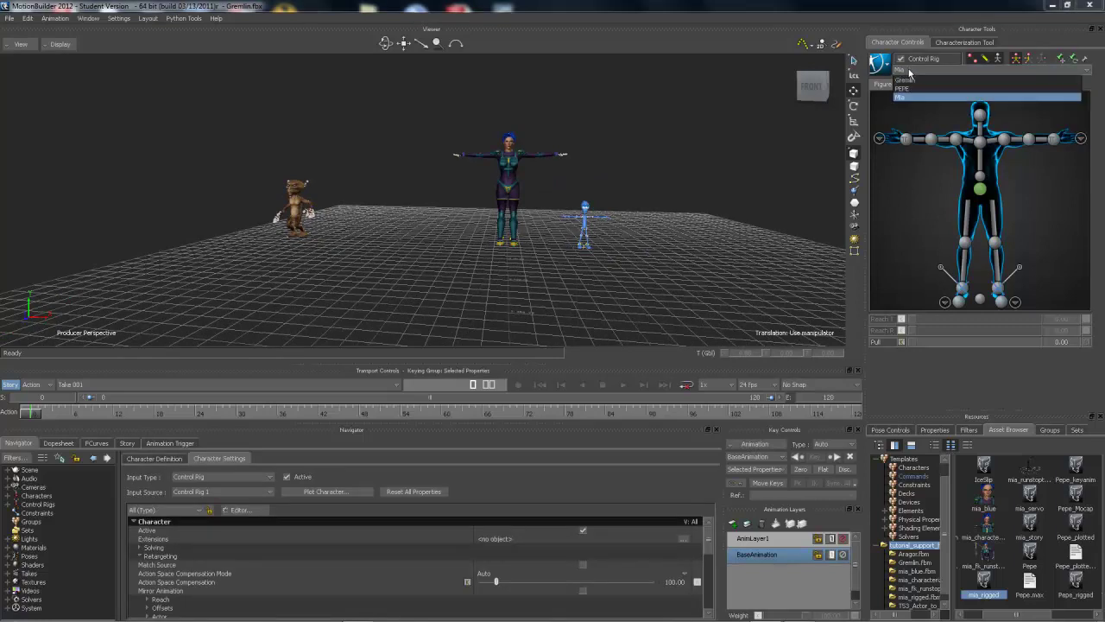
Step: Make the Gremlin the current character and move its rig reference closer to Mia, to about X -199
click(909, 81)
click(979, 299)
drag(358, 246, 433, 252)
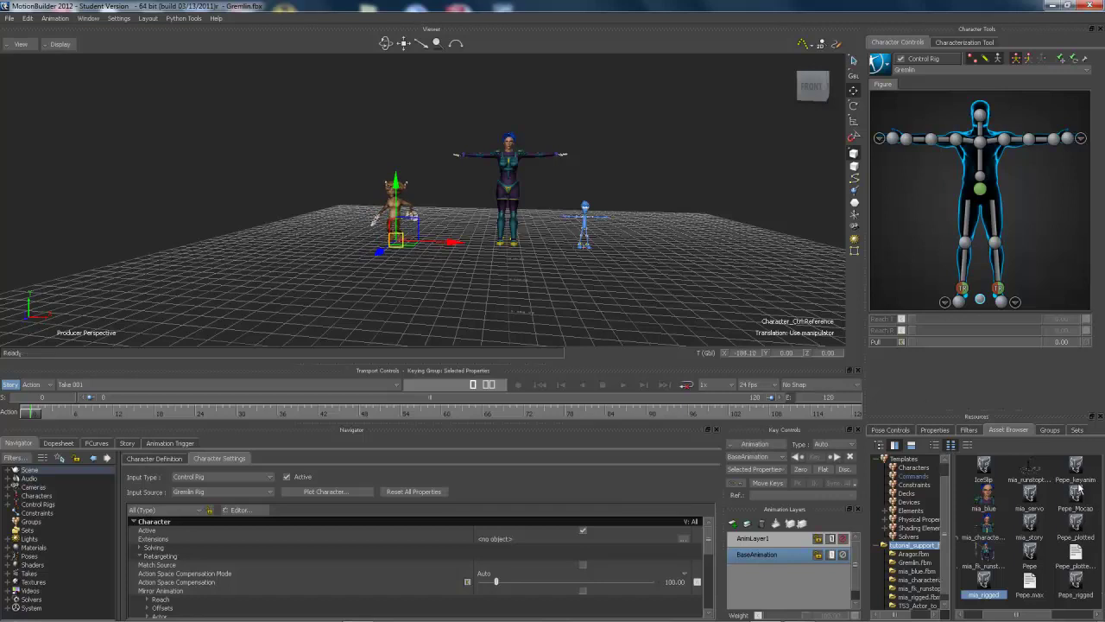
Step: Merge the Punch asset into the scene together with its Punch take
drag(1015, 614, 1052, 614)
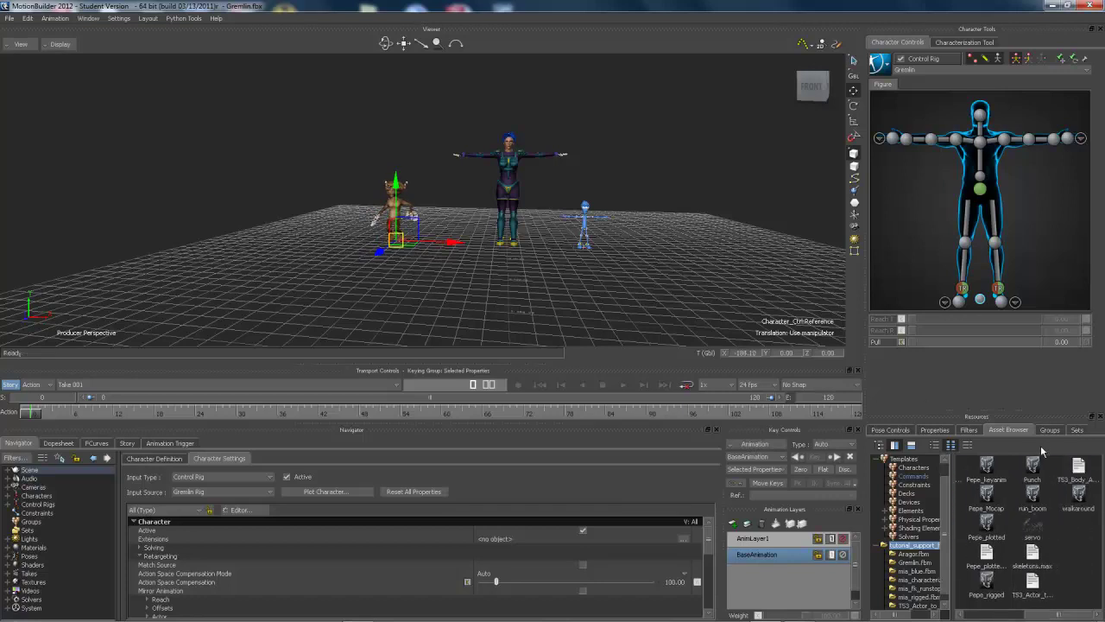
click(1035, 470)
drag(1035, 469, 681, 274)
drag(605, 110, 653, 173)
mouse_move(704, 176)
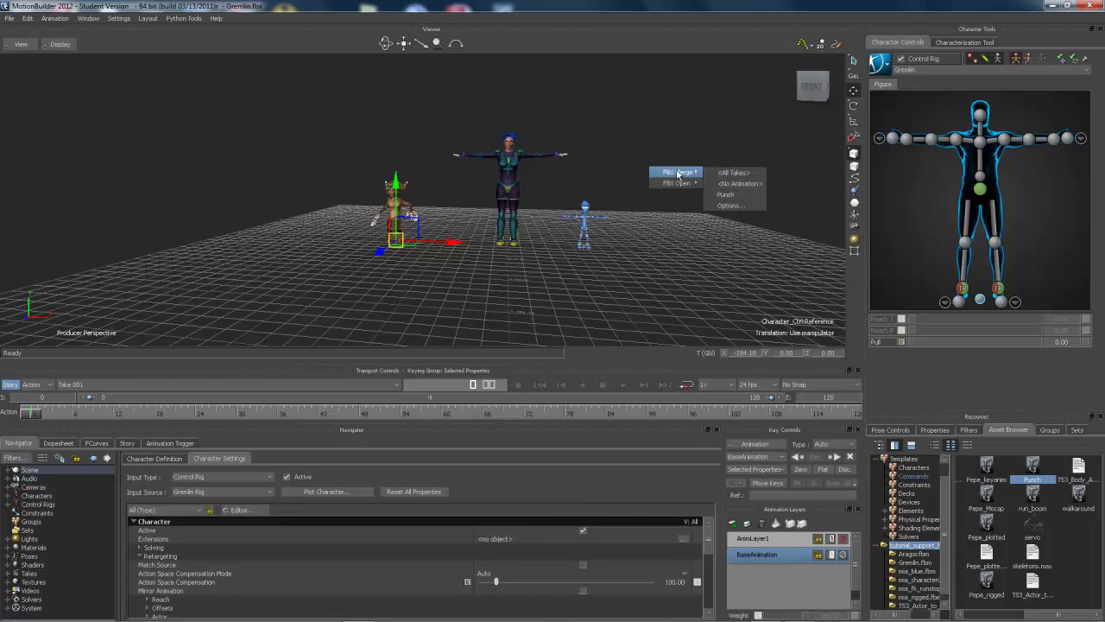
click(748, 198)
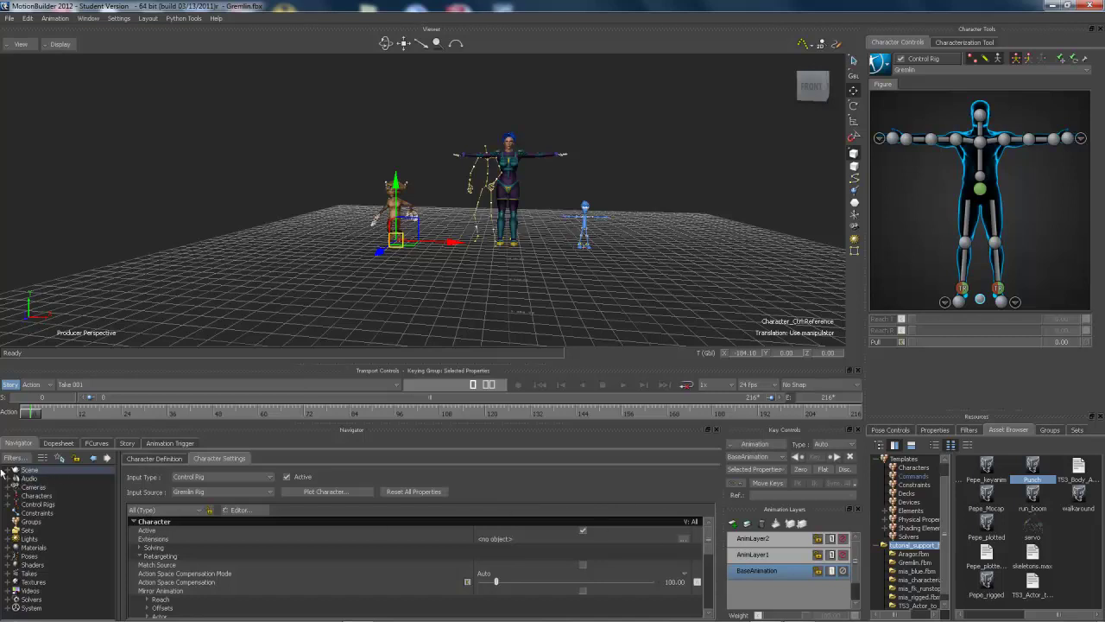
Step: Examine the scene hierarchy by selecting the Gremlin, Pepe and Skeleton_v75 control reference entries in turn
click(7, 470)
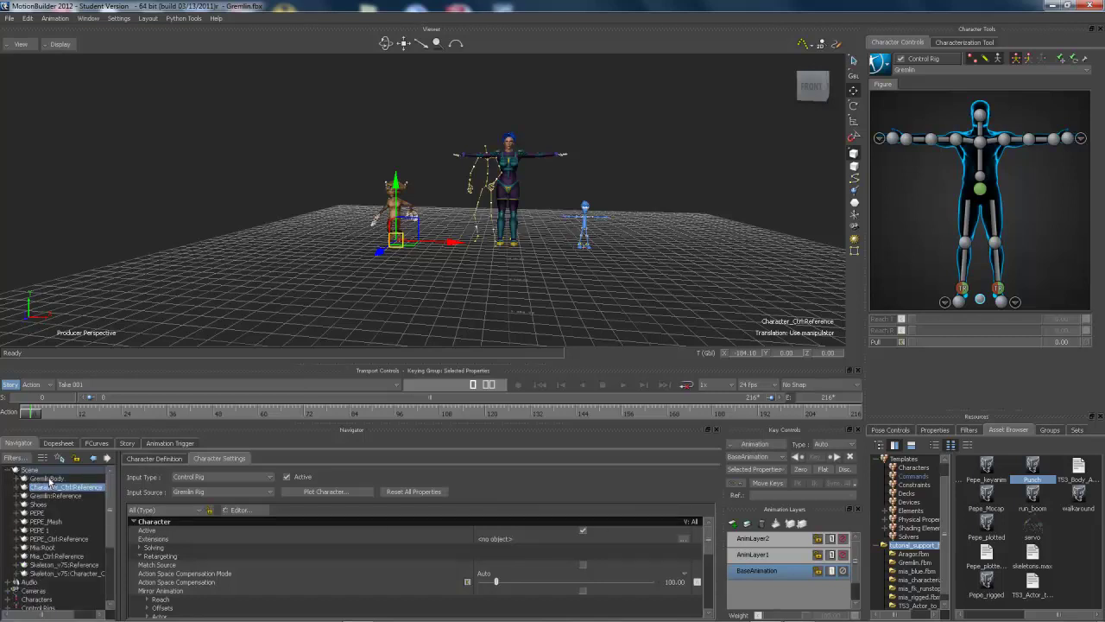
click(50, 480)
click(52, 487)
click(43, 496)
click(41, 512)
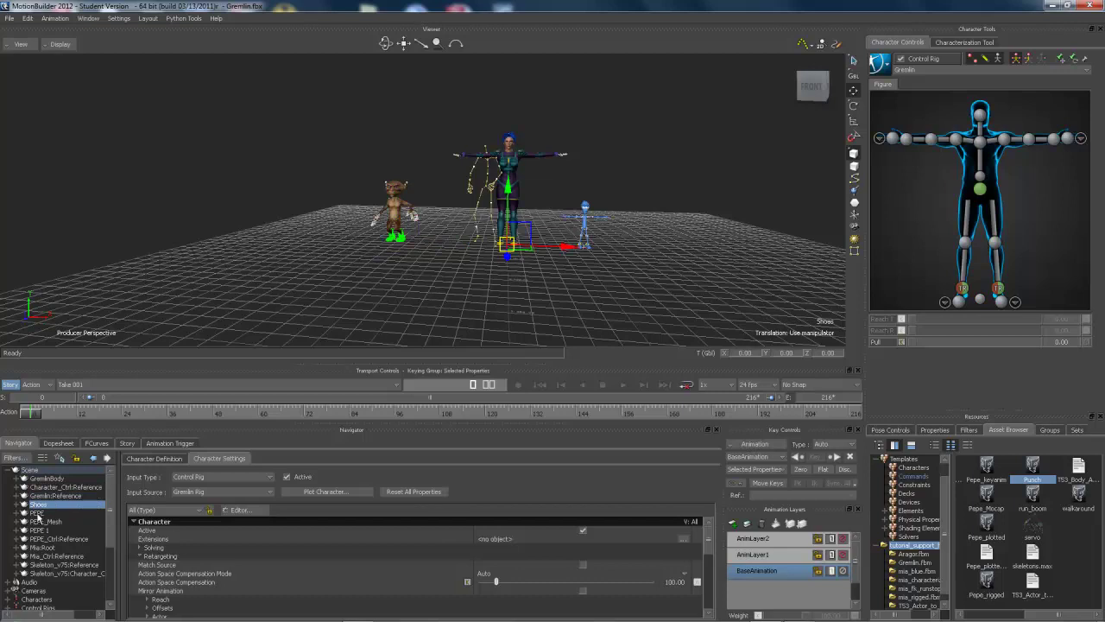
click(47, 522)
click(39, 530)
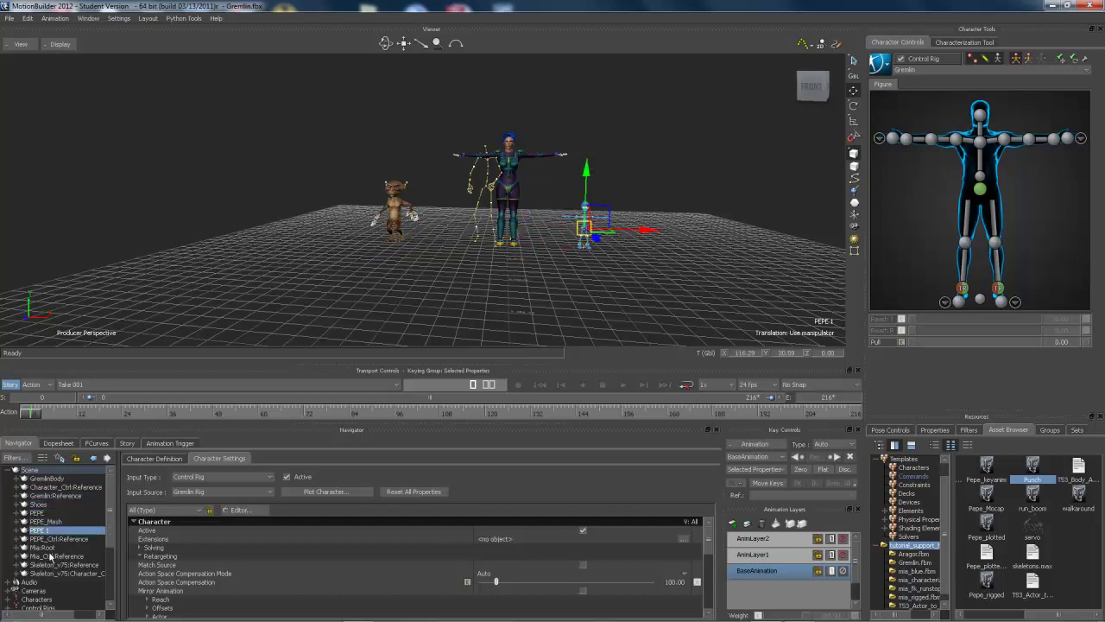
click(52, 574)
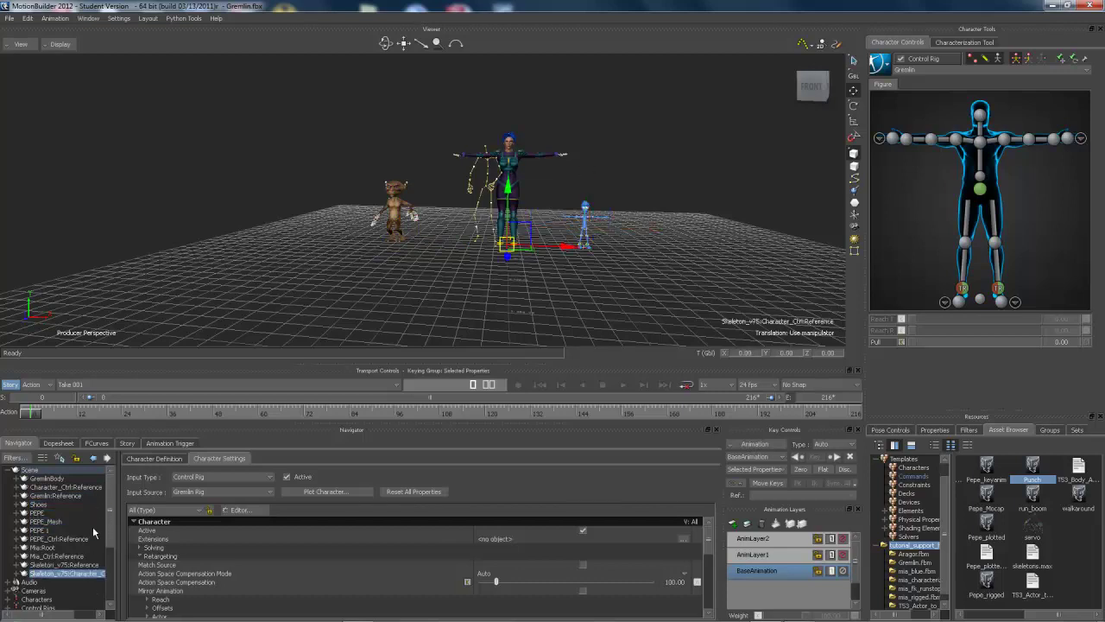
Step: Examine the contents of the Skeleton_v75 set that came with the merged punch skeleton
drag(106, 518, 102, 582)
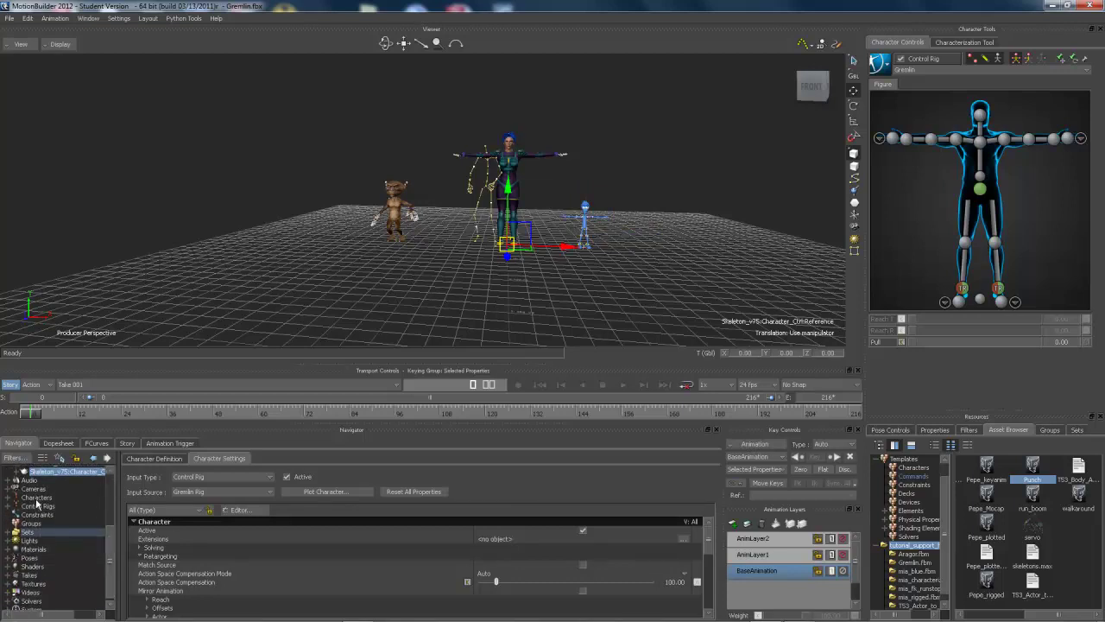
click(8, 532)
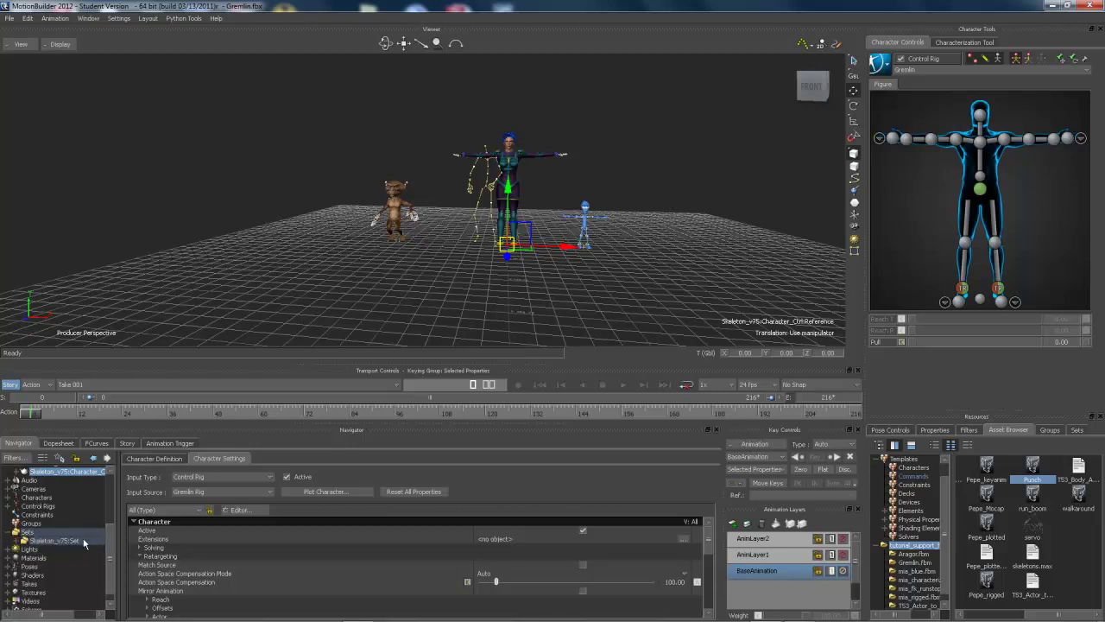
click(17, 541)
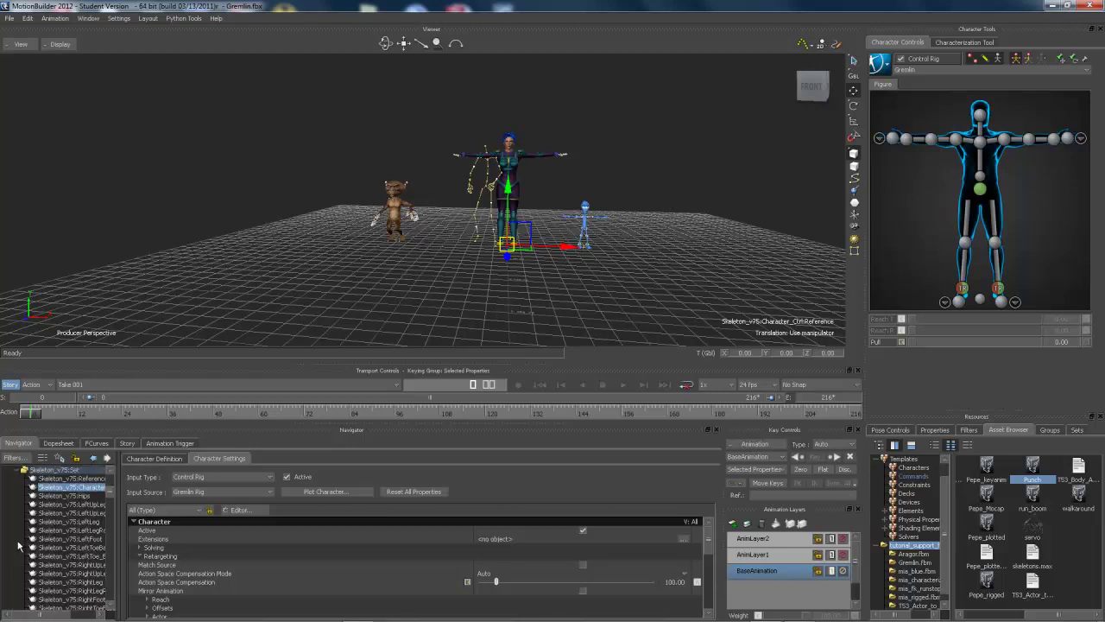
click(15, 468)
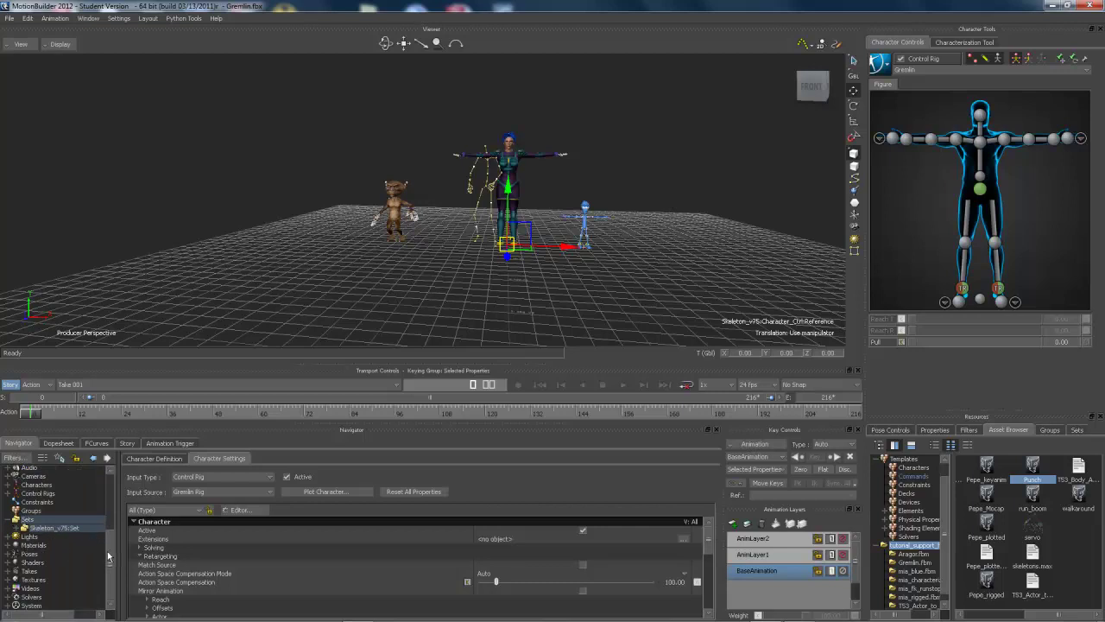
Step: Select Take 001 among the scene's takes and play back the skeleton's punch animation
click(9, 571)
click(41, 581)
key(Delete)
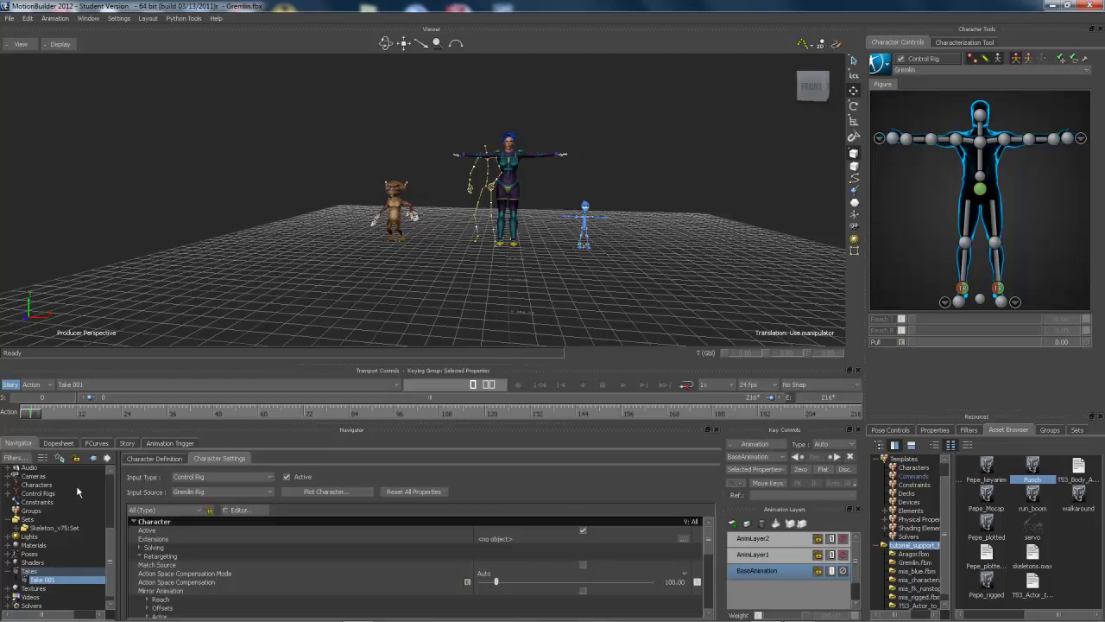
ctrl+shift+drag(451, 224, 472, 227)
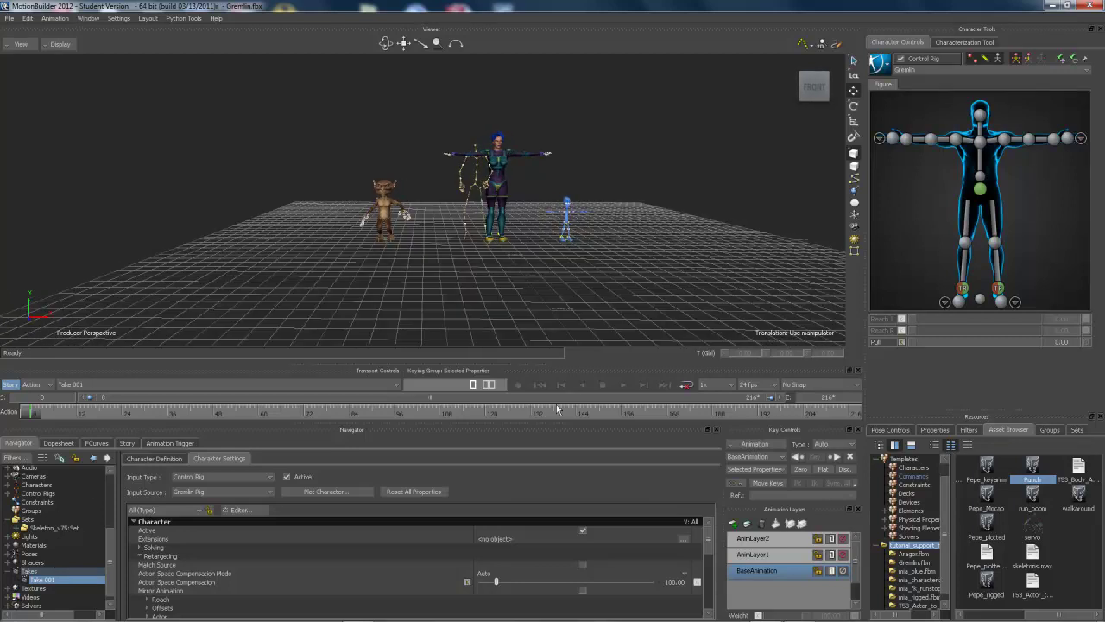
click(625, 385)
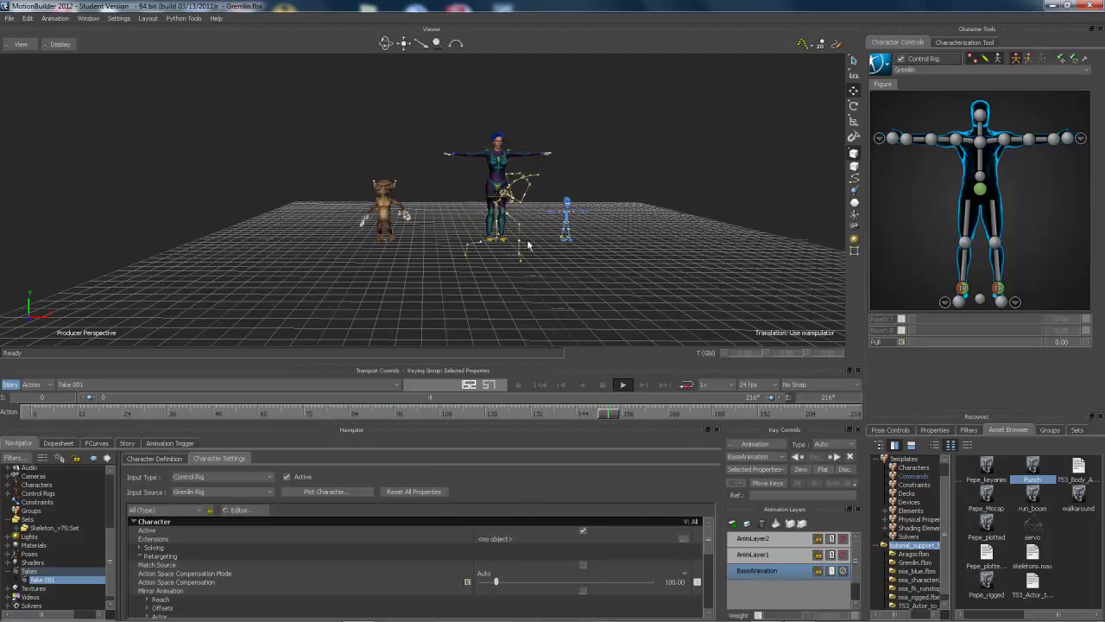
Step: Set the Gremlin's animation source to Punchguy and play the take to check the retargeted motion
click(880, 64)
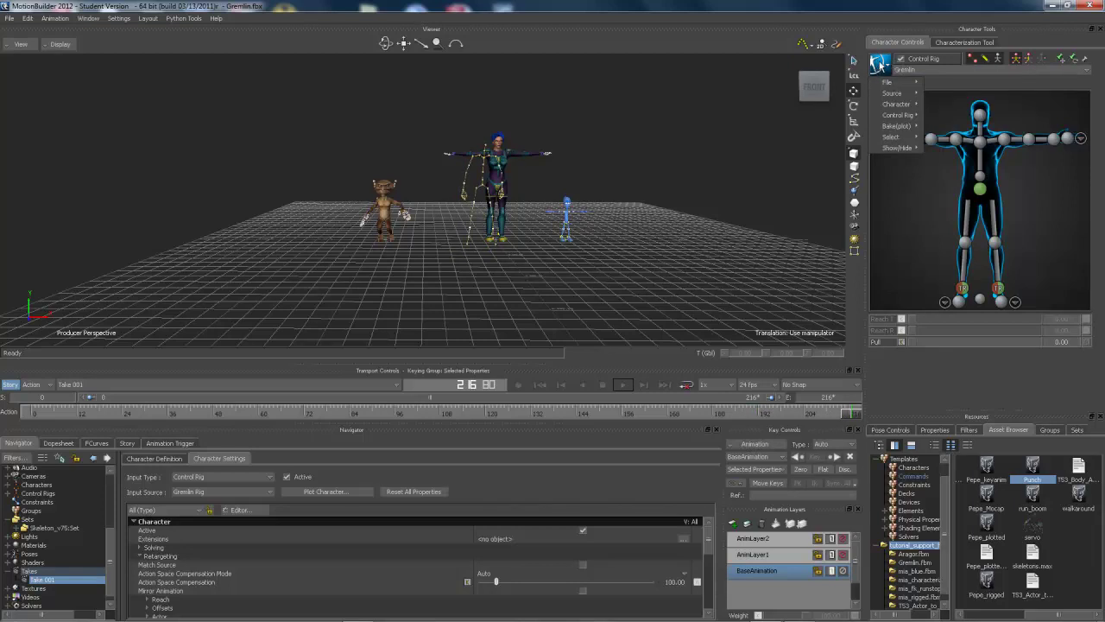
mouse_move(883, 81)
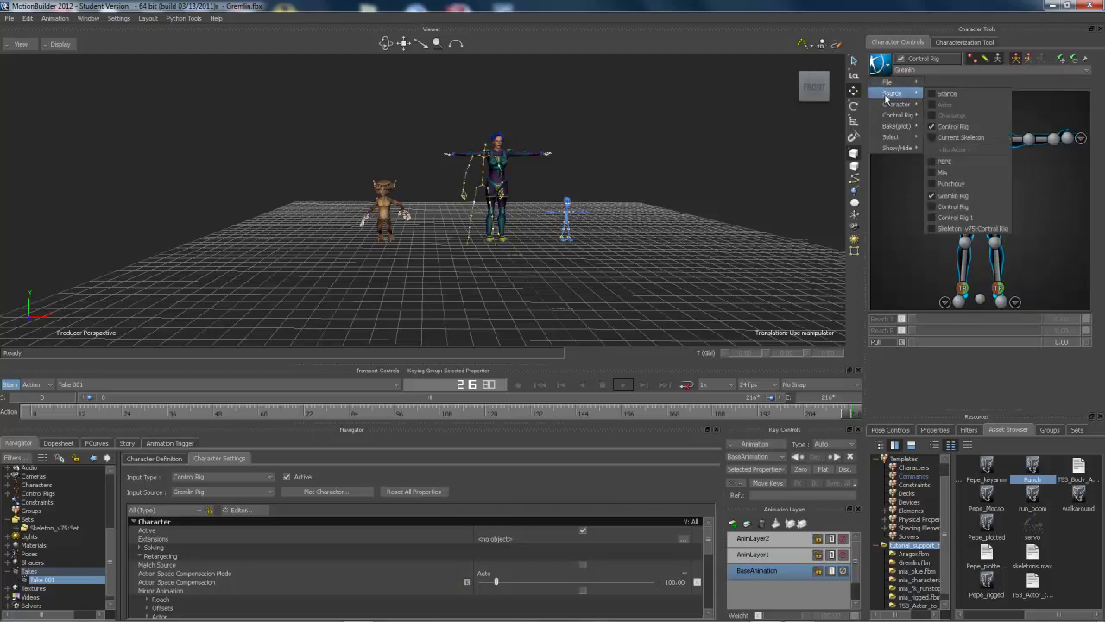
click(958, 188)
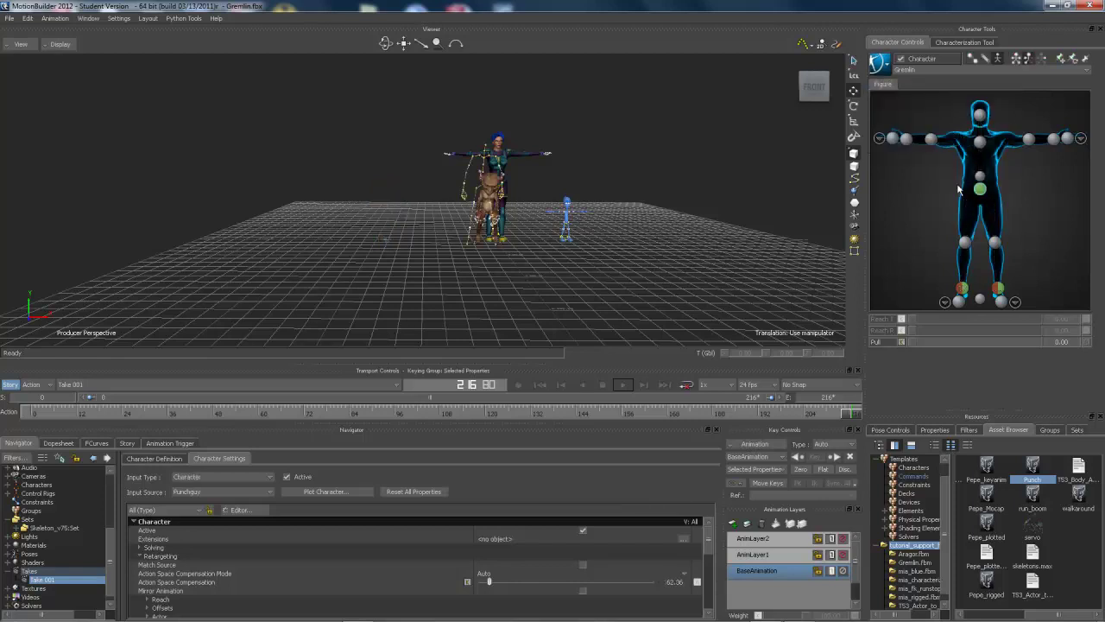
click(624, 386)
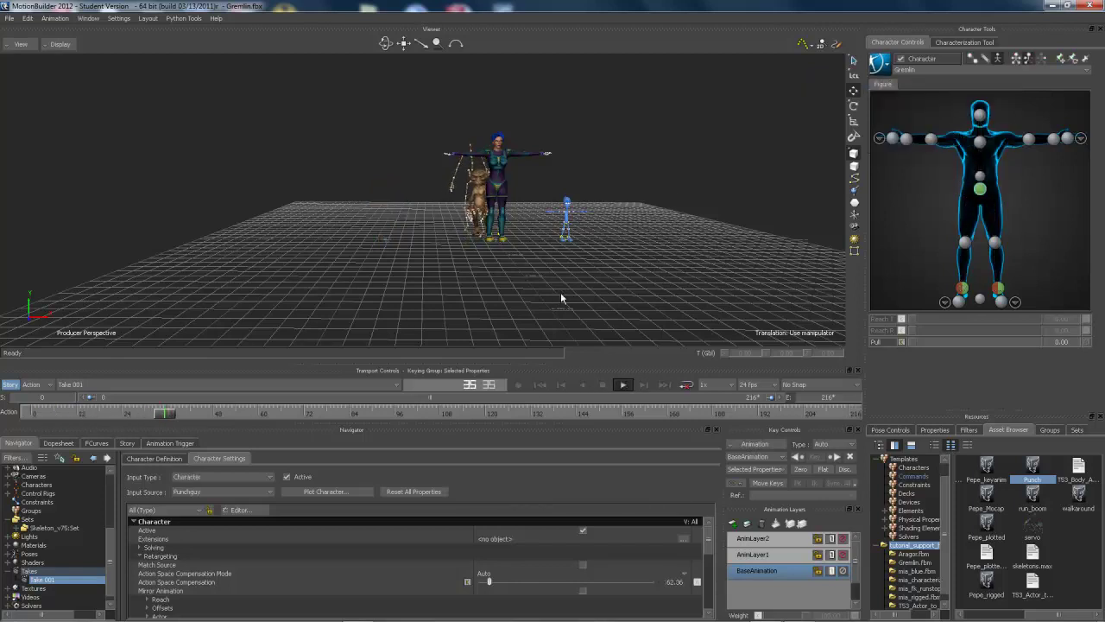
ctrl+shift+drag(521, 265, 599, 282)
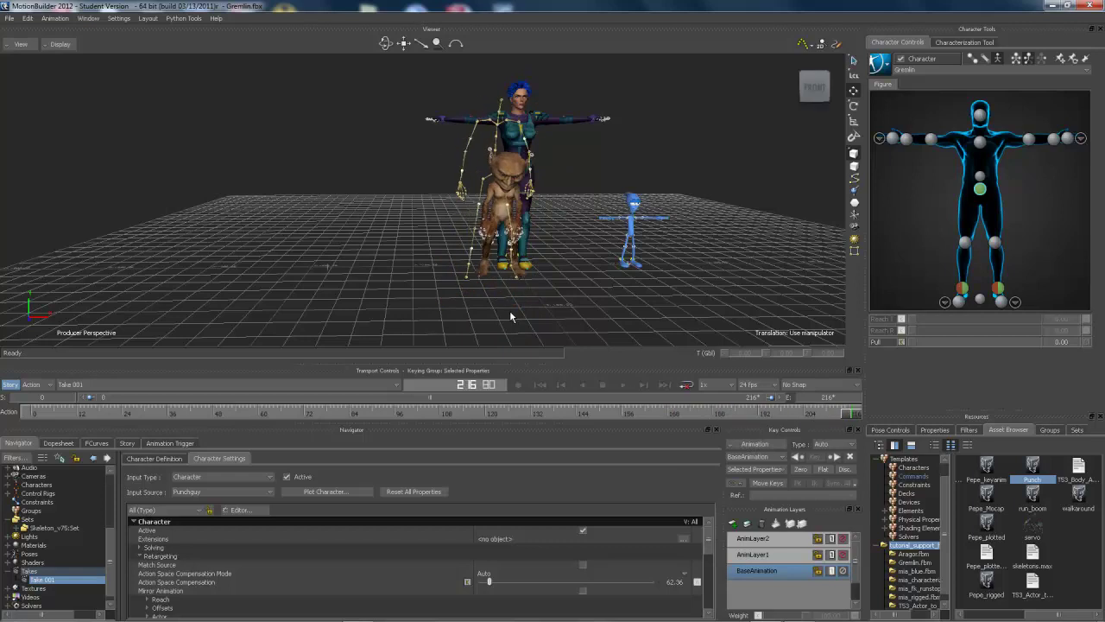
ctrl+shift+drag(535, 273, 495, 264)
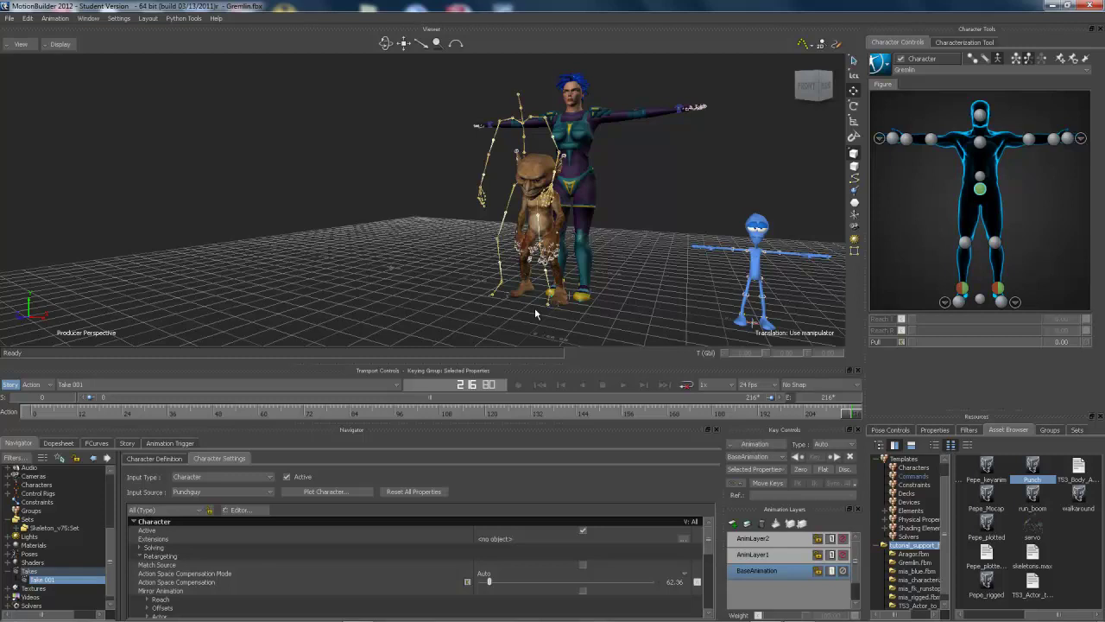
Step: Move the Gremlin's reference away from the punch skeleton to about X -164 and play the take
click(980, 299)
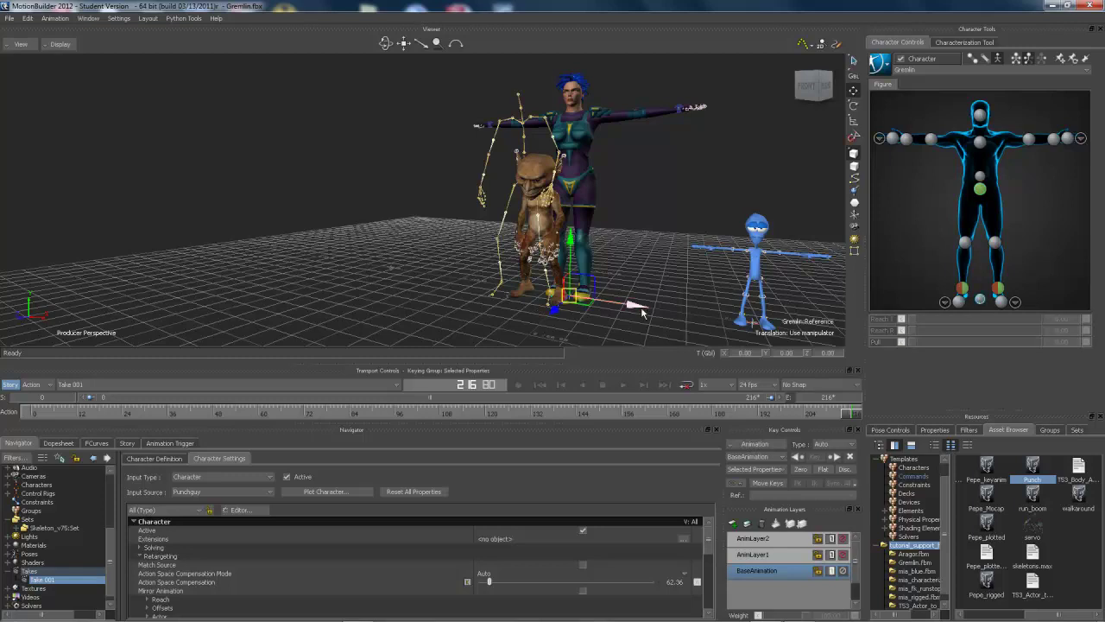
drag(631, 307, 462, 281)
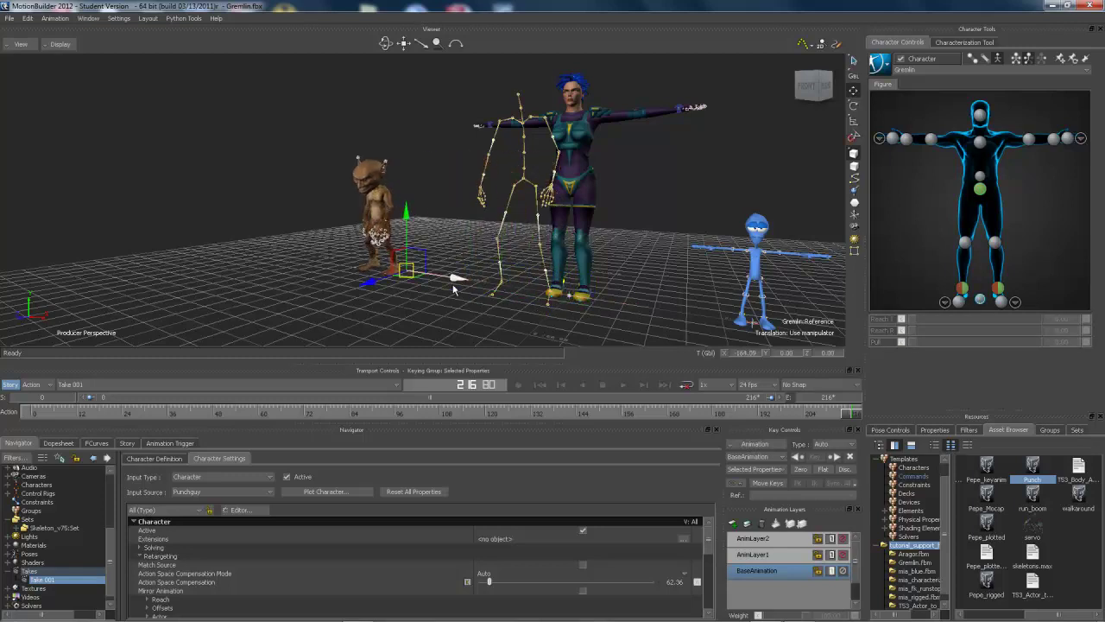
click(625, 385)
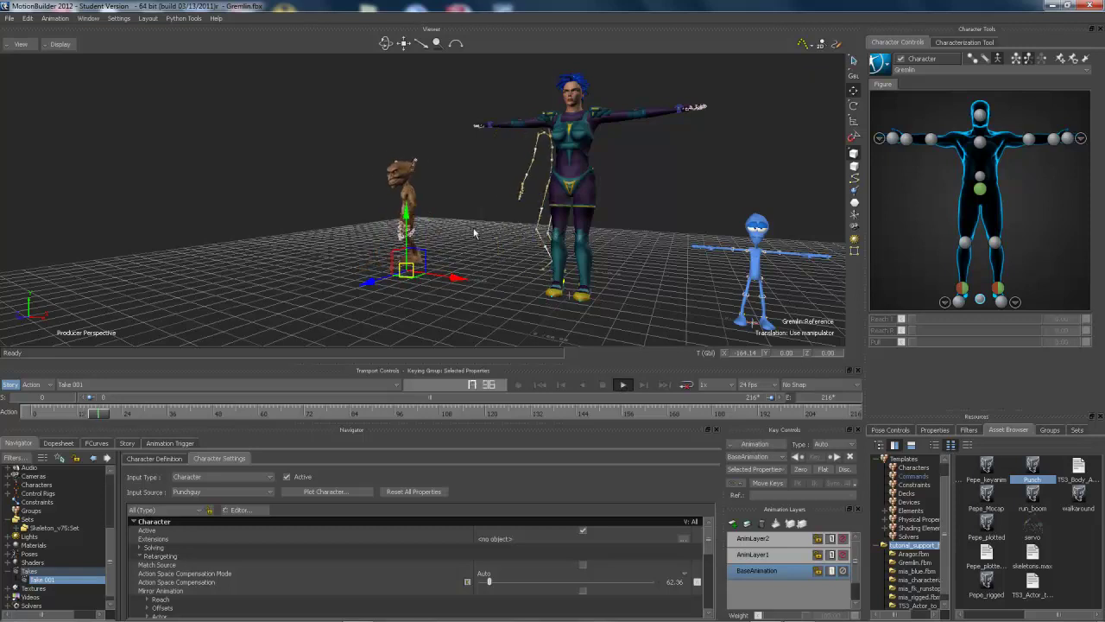
Step: Replay the take with looping turned on and compare the Gremlin's motion with the skeleton from the side
ctrl+shift+drag(473, 285, 534, 277)
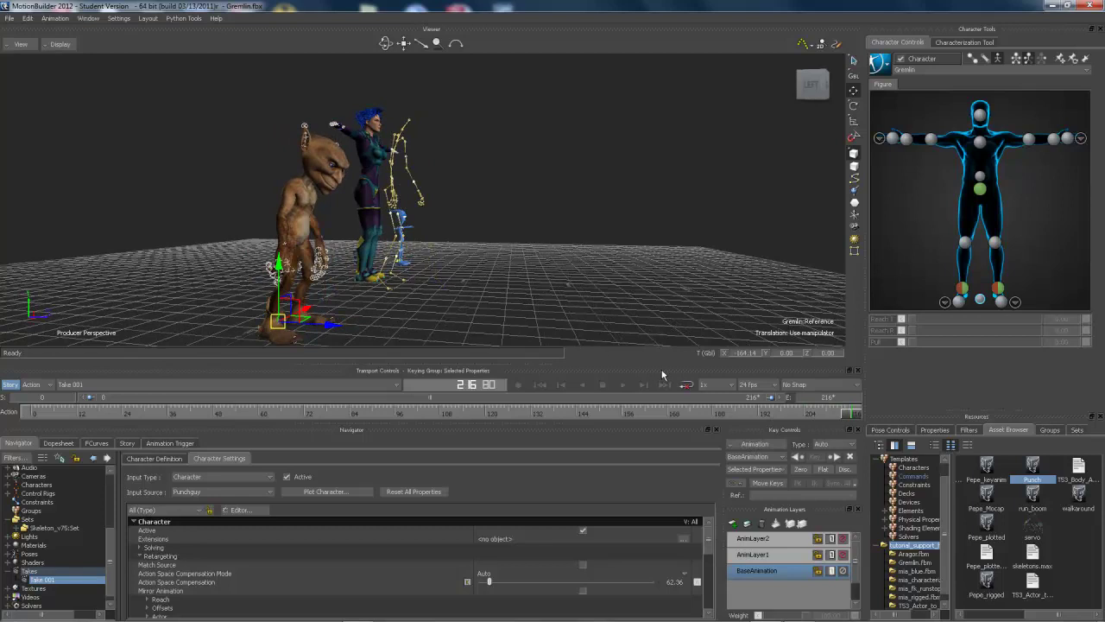
click(623, 386)
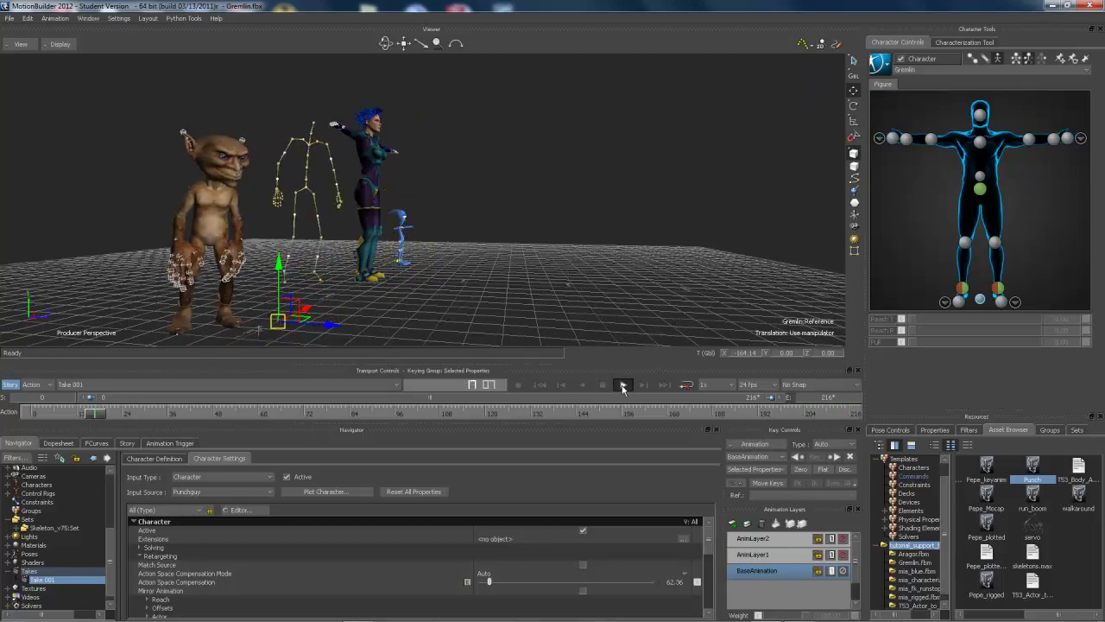
ctrl+shift+drag(556, 214, 525, 217)
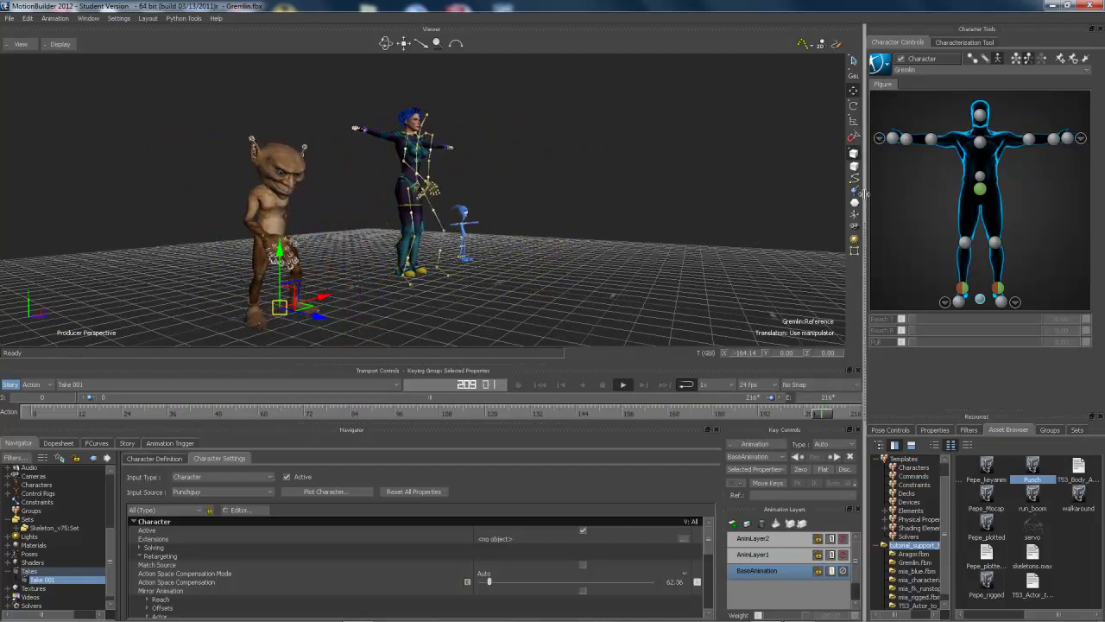
Step: Make PEPE the current character, set its animation source to Punchguy and view the result during playback
click(918, 70)
click(918, 87)
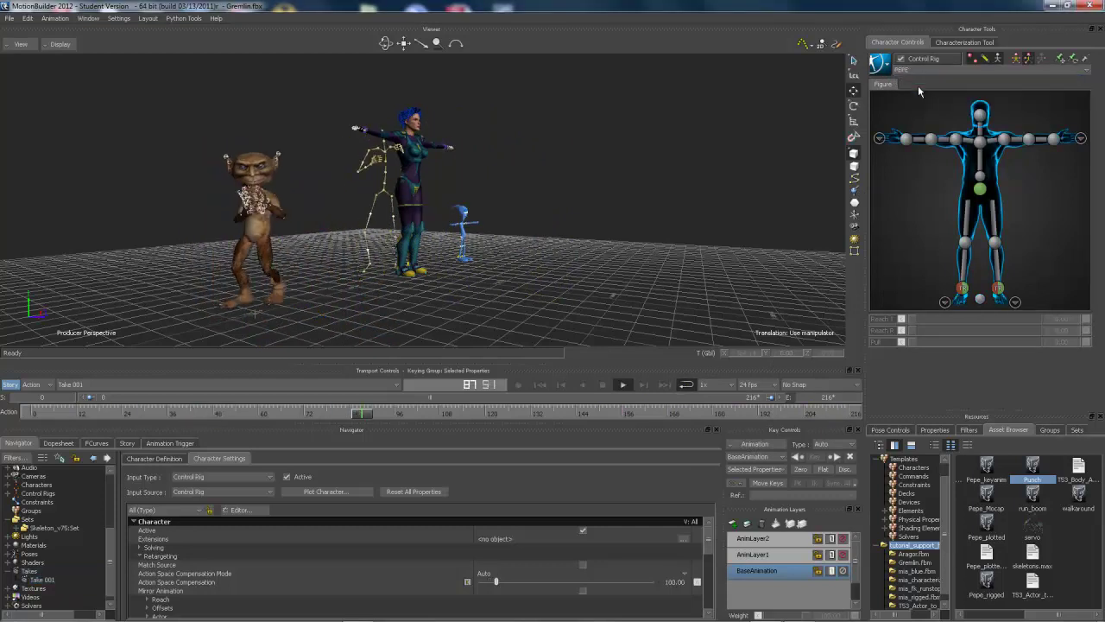
click(878, 64)
mouse_move(893, 92)
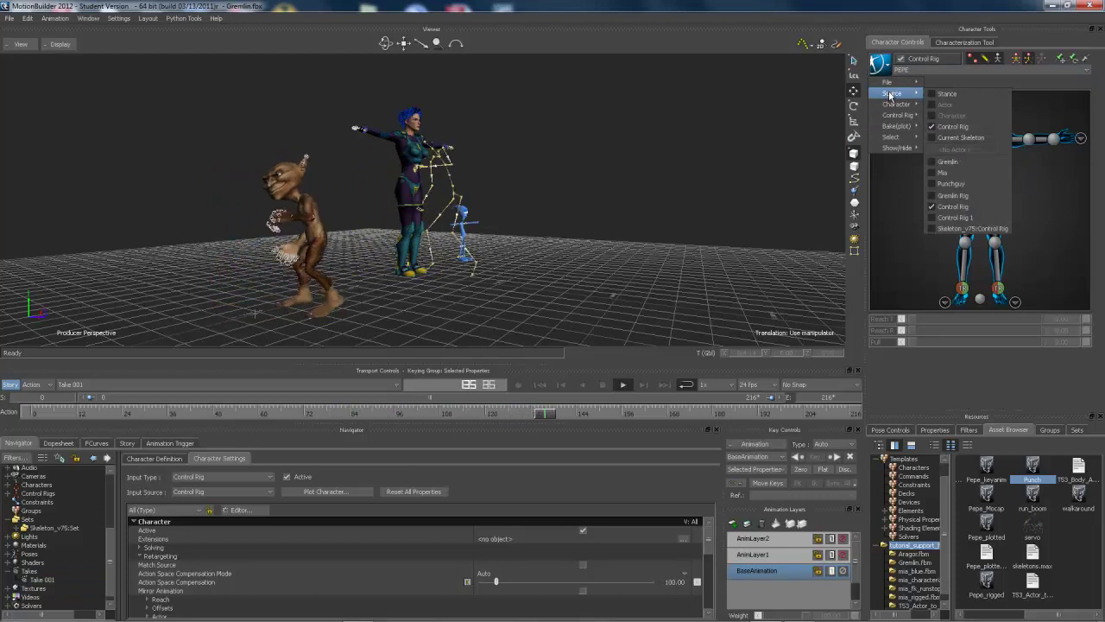
click(964, 185)
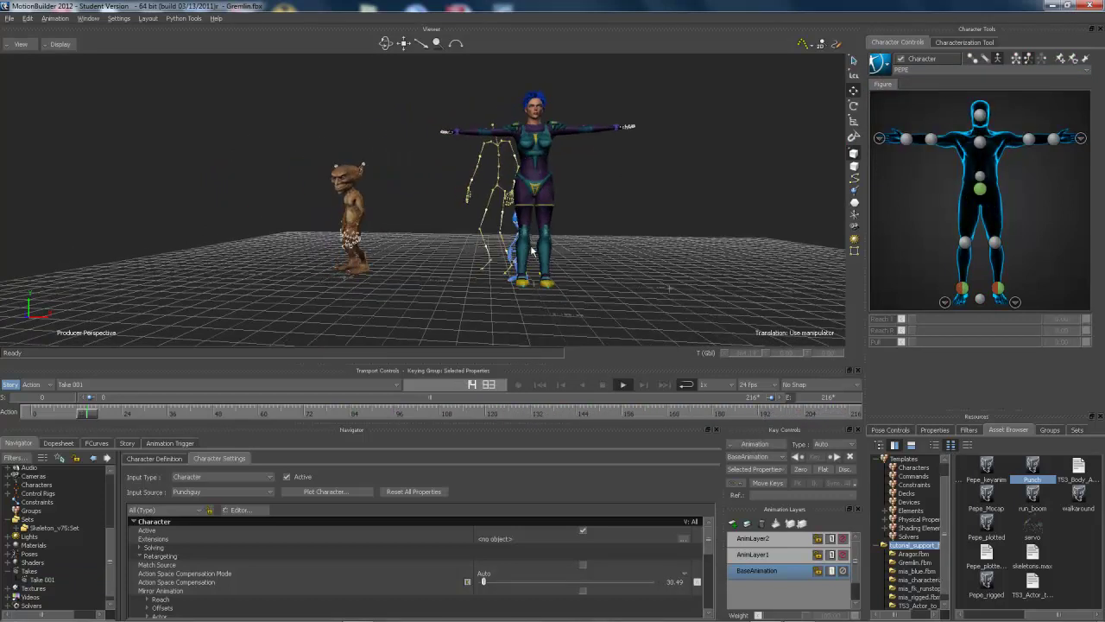
ctrl+shift+drag(576, 250, 519, 215)
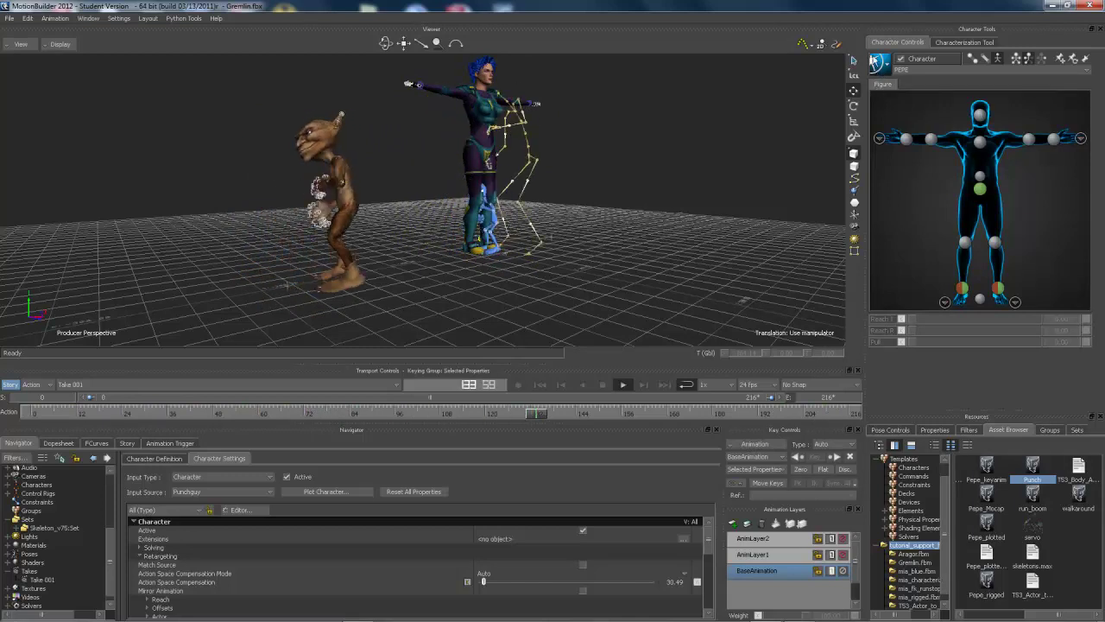
Step: Make Mia the current character and set her animation source to Punchguy
click(902, 69)
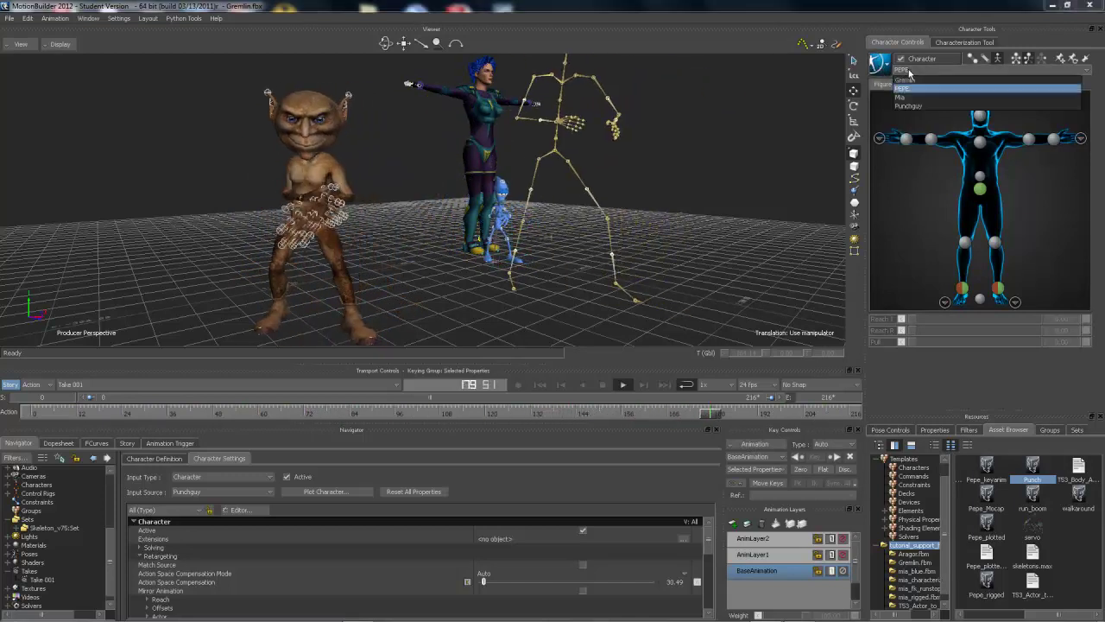
click(901, 97)
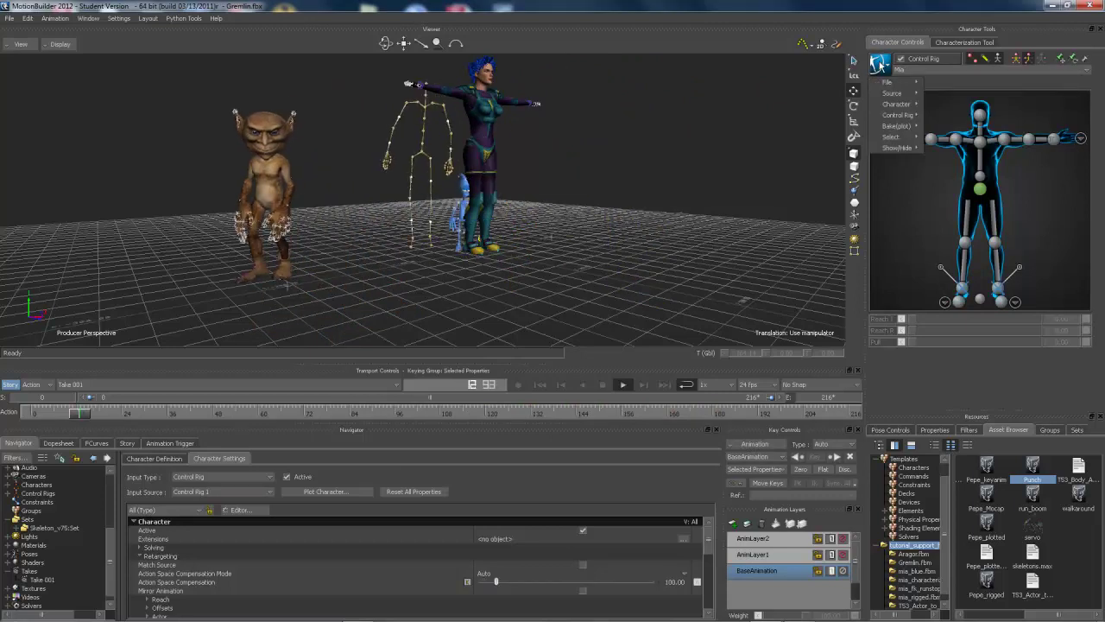
click(879, 63)
mouse_move(895, 95)
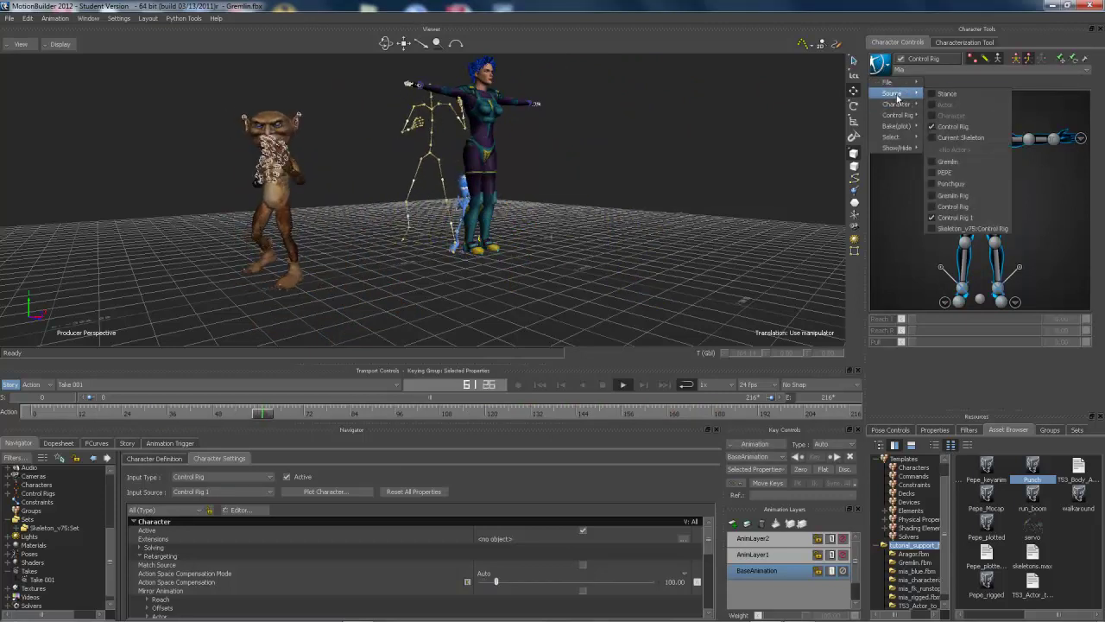
click(950, 184)
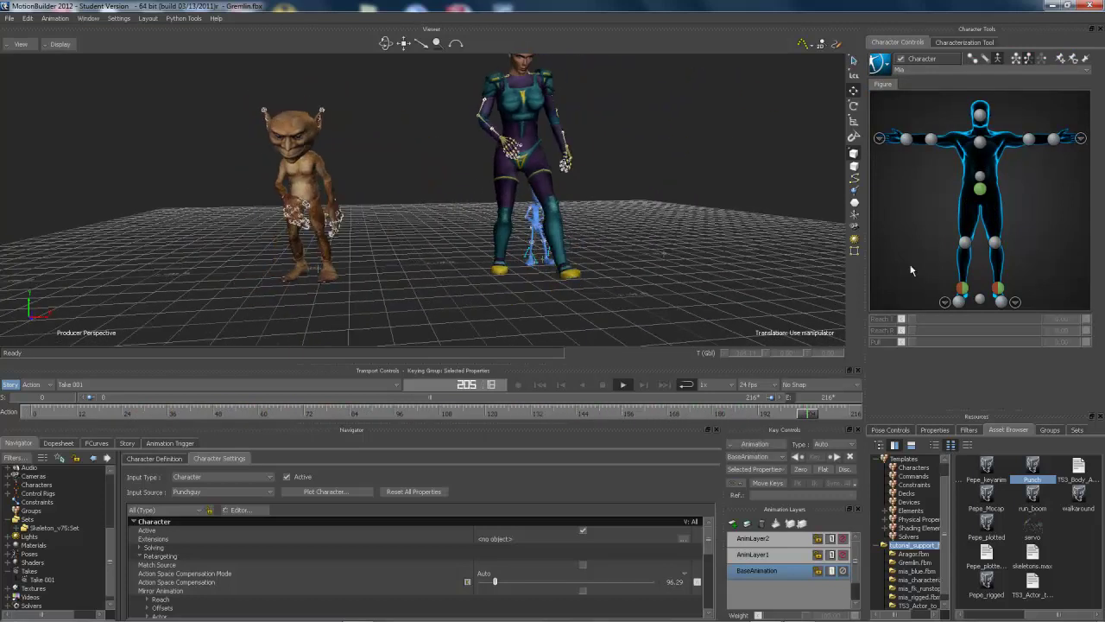
Step: Move Mia's reference along the X axis to set her apart from the punch skeleton
click(980, 301)
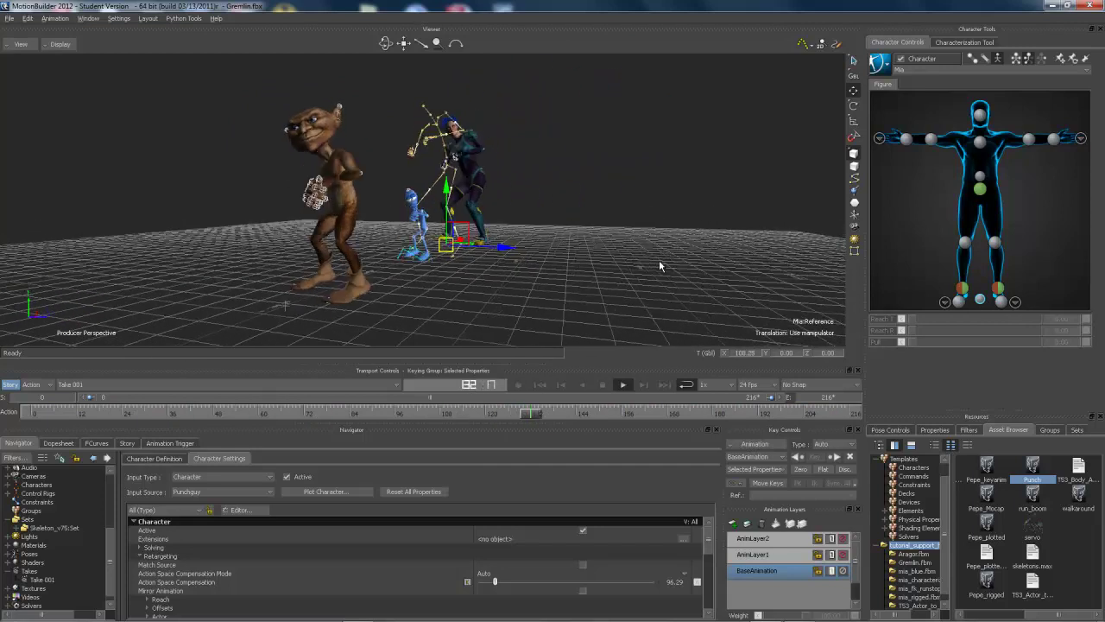
Step: Scale Mia's reference uniformly to about 0.66 and clear the selection
ctrl+drag(671, 261, 517, 265)
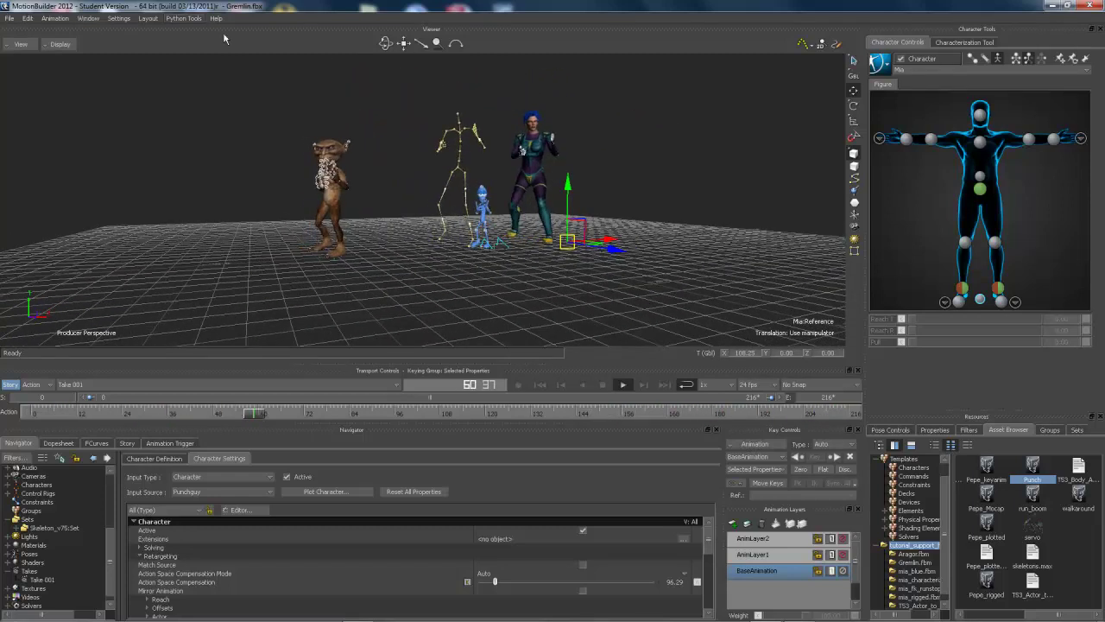
key(s)
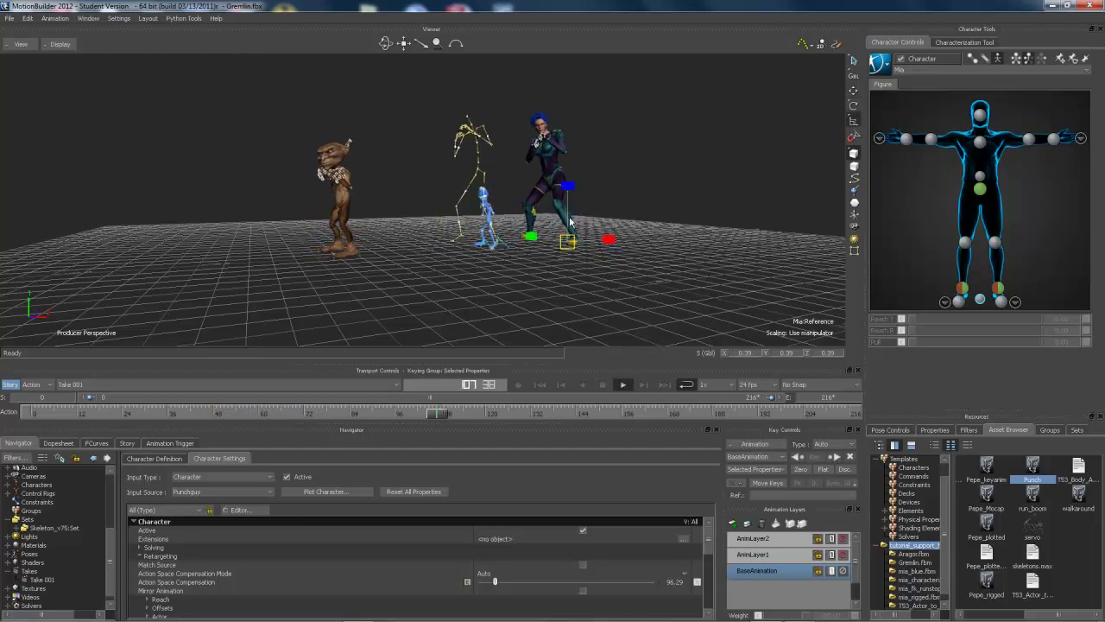
drag(575, 244, 581, 248)
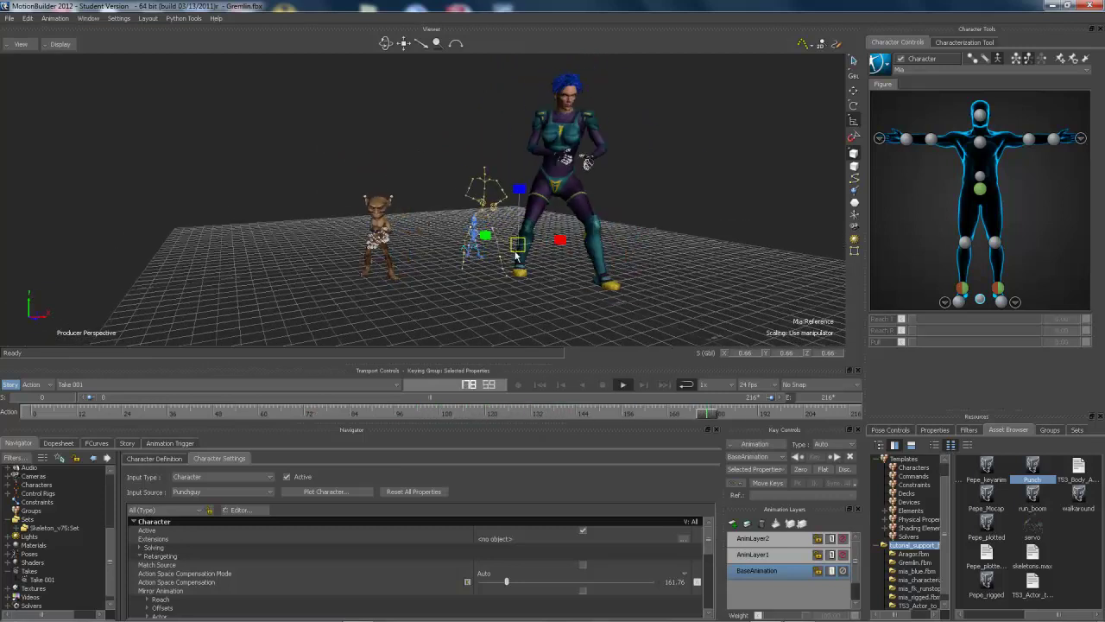
click(702, 185)
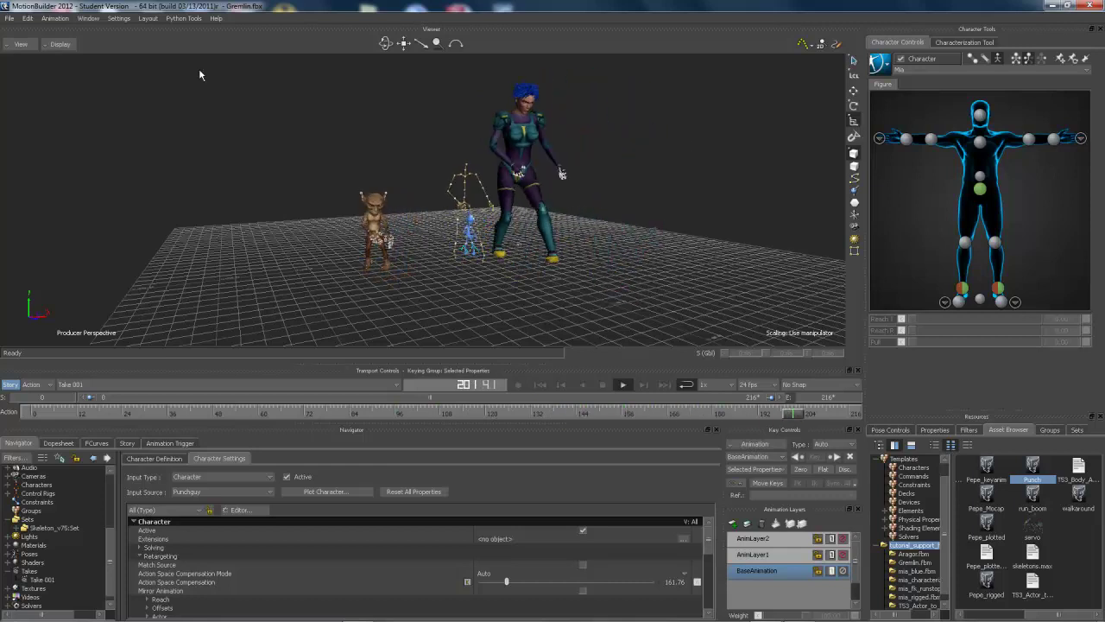
Step: Choose 2012-01-10_14-40-48_Take 22(1).fbx for merging, from Flashpoint Materials in My Documents on the DATA (D:) drive
click(11, 19)
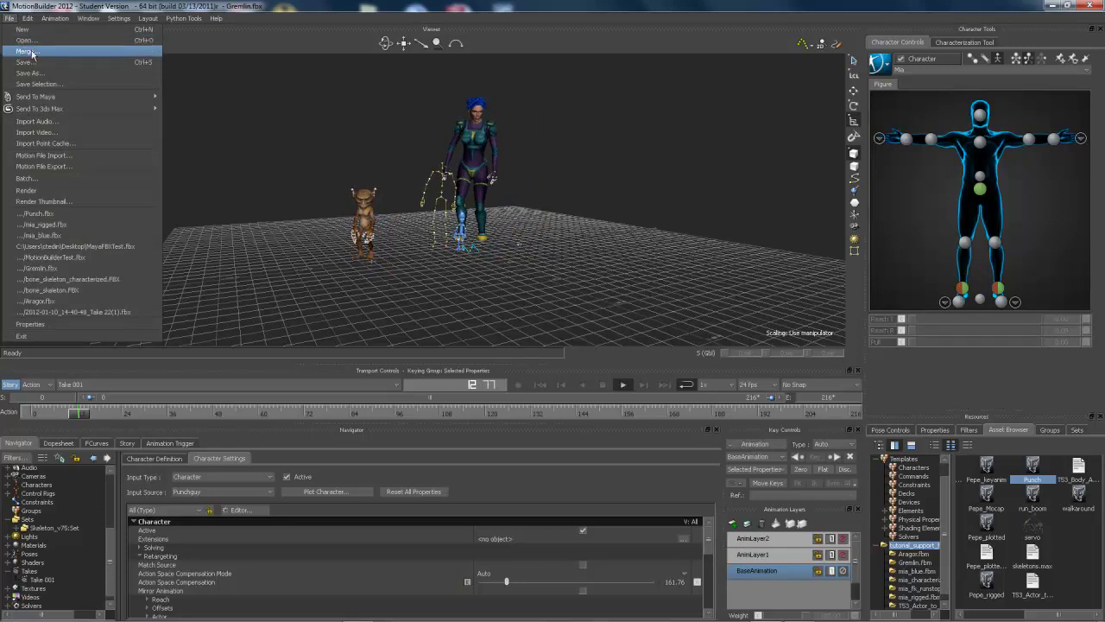
click(26, 52)
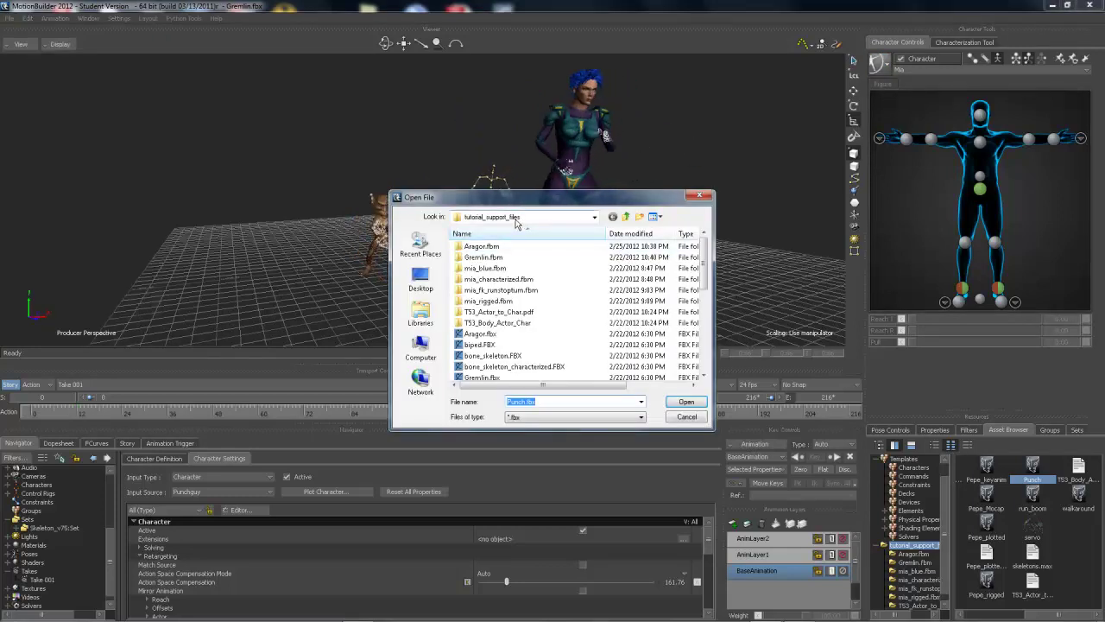
click(516, 216)
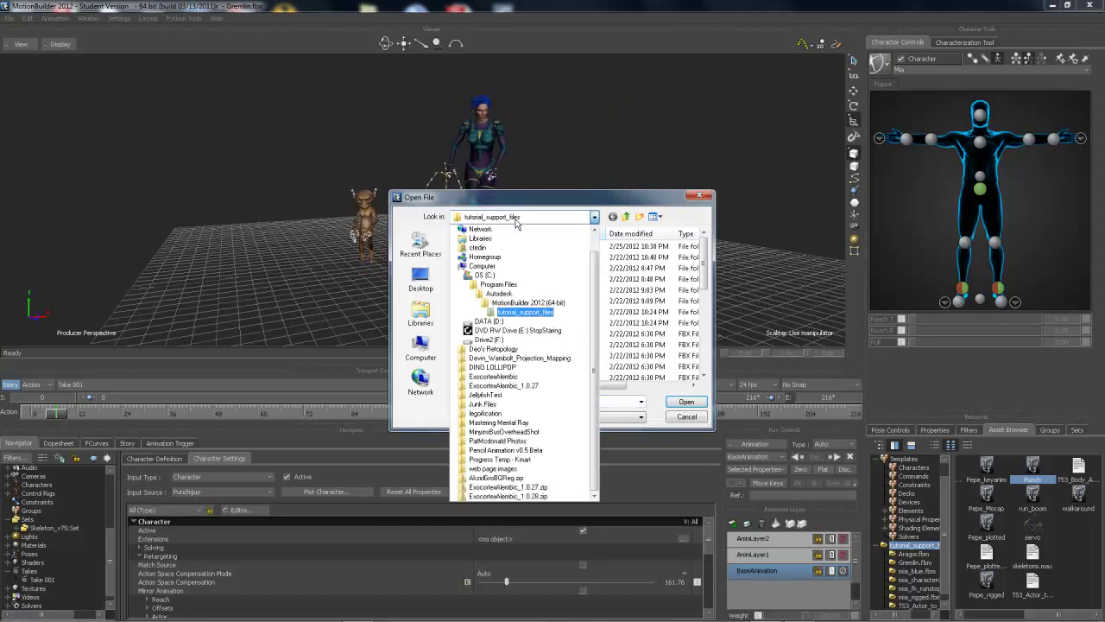
click(510, 321)
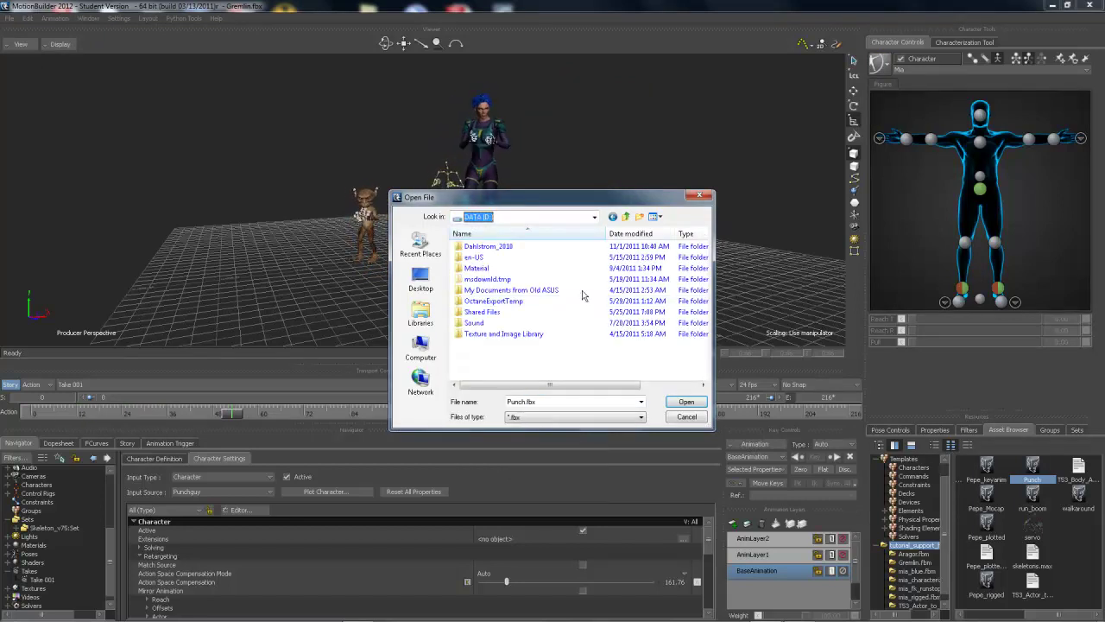
double_click(497, 290)
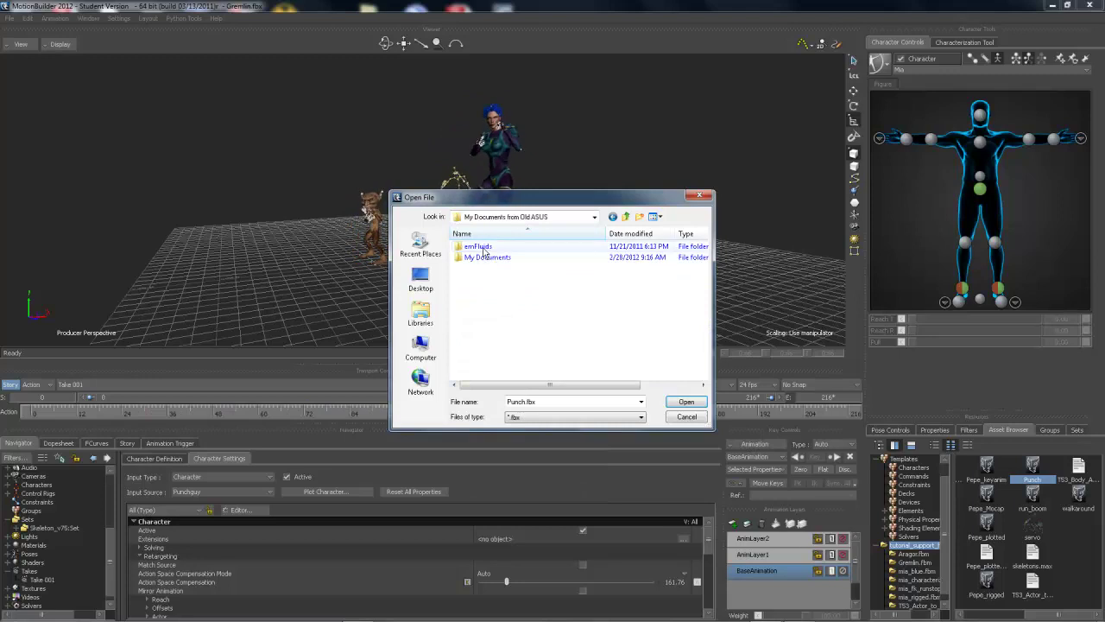
double_click(488, 258)
drag(705, 250, 703, 295)
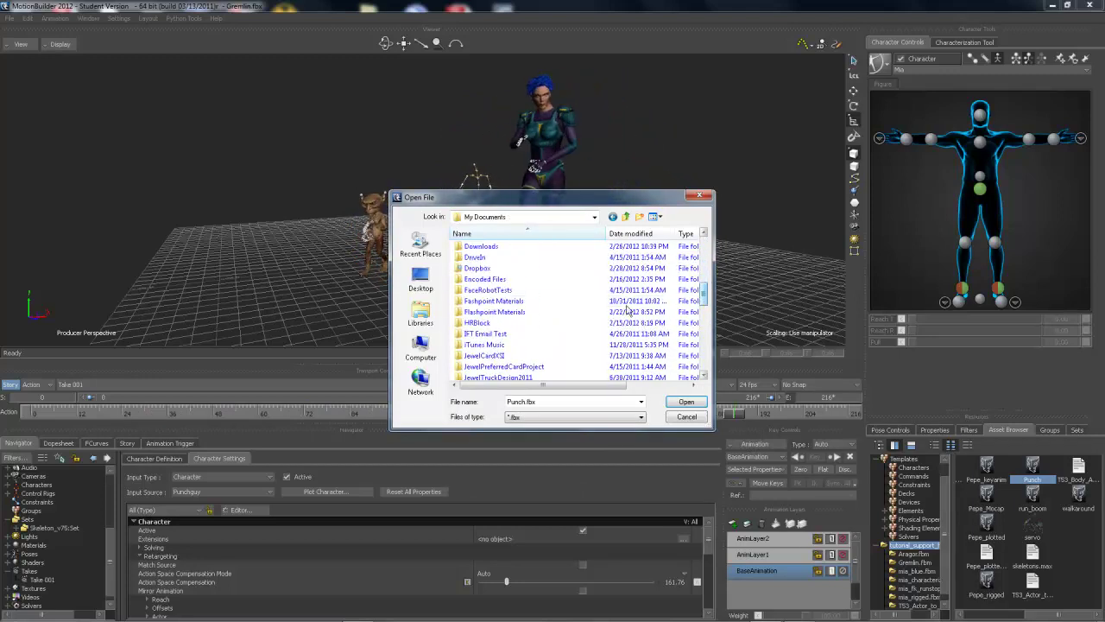
double_click(489, 311)
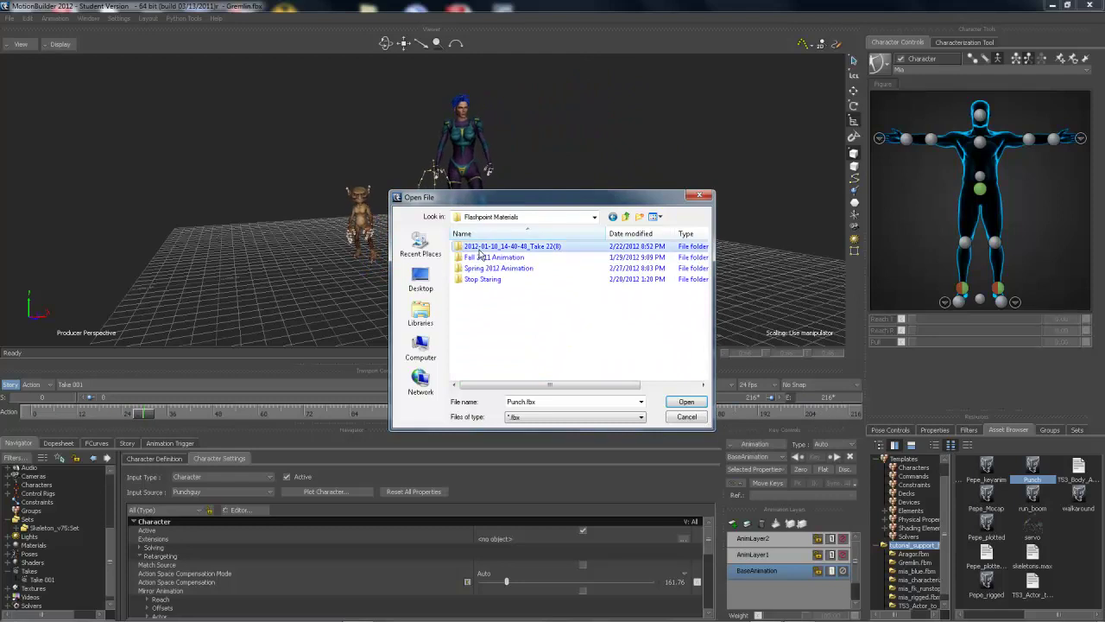
double_click(505, 247)
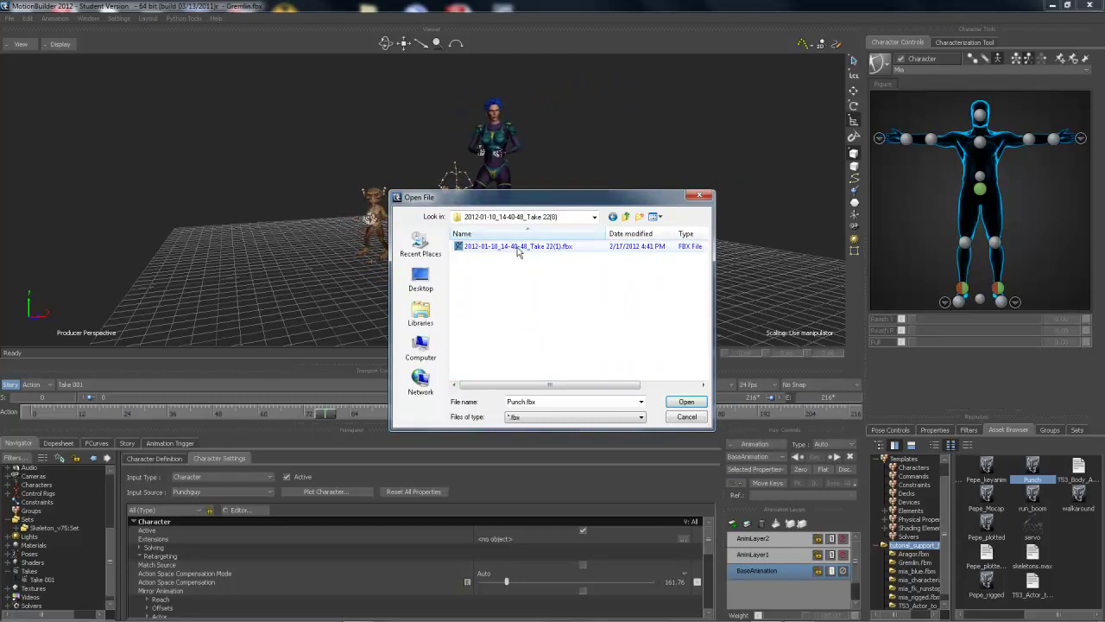
double_click(521, 248)
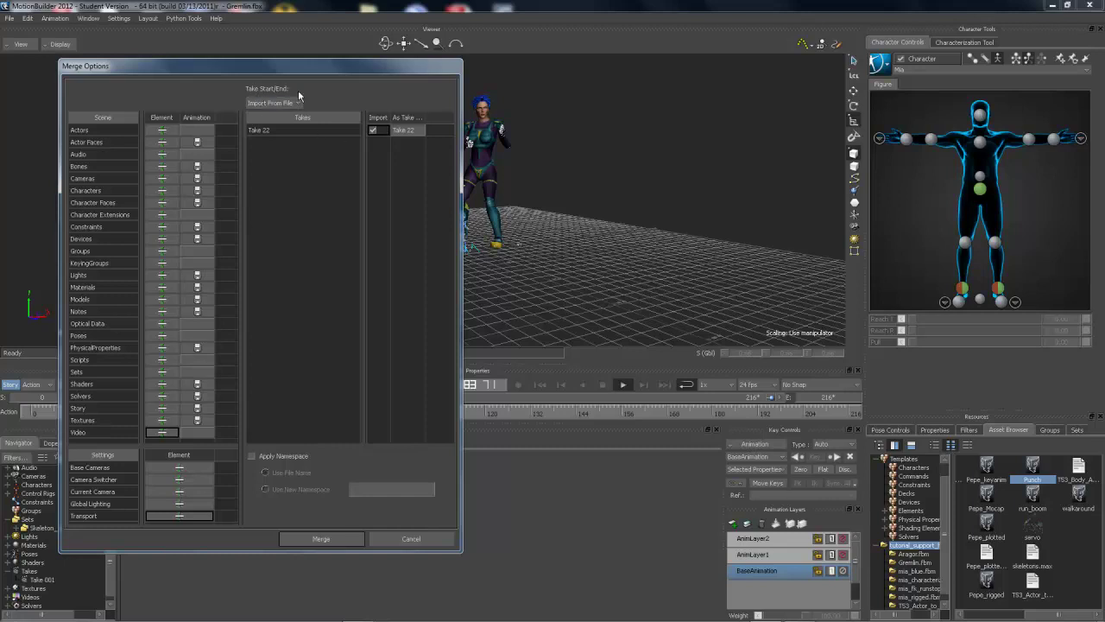
Step: Merge Take 22 into the scene with its start and end imported from the file
click(274, 102)
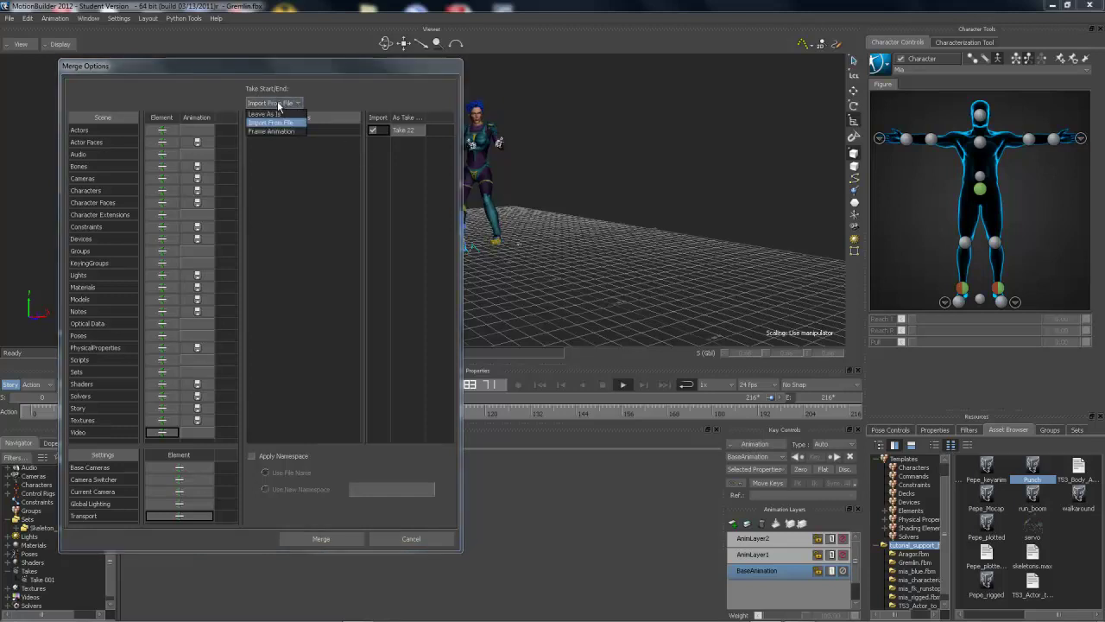
click(286, 102)
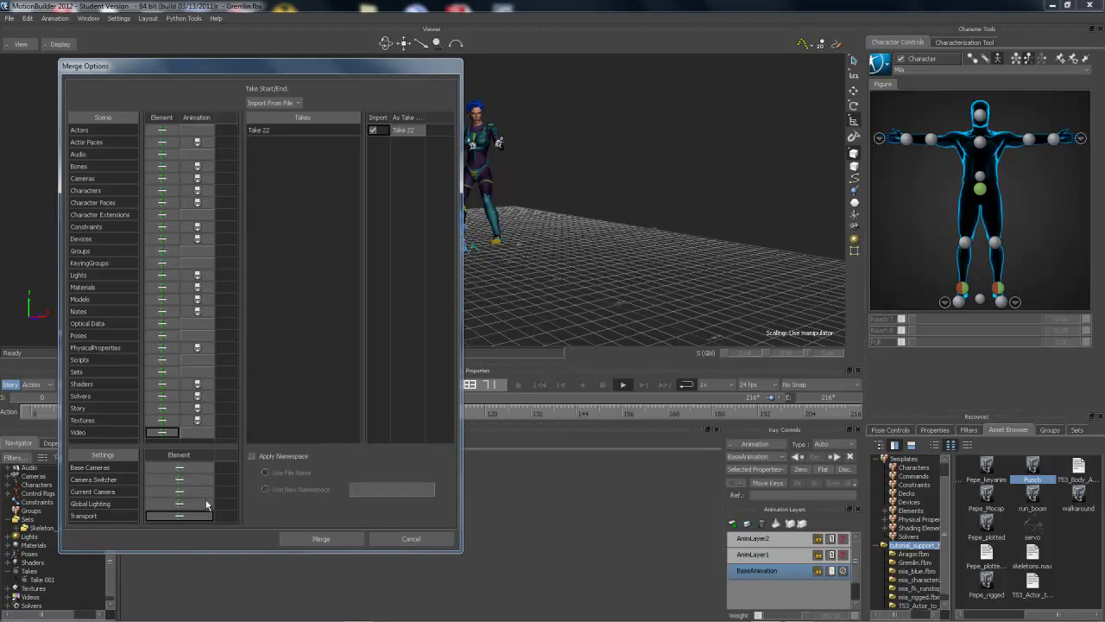
click(321, 539)
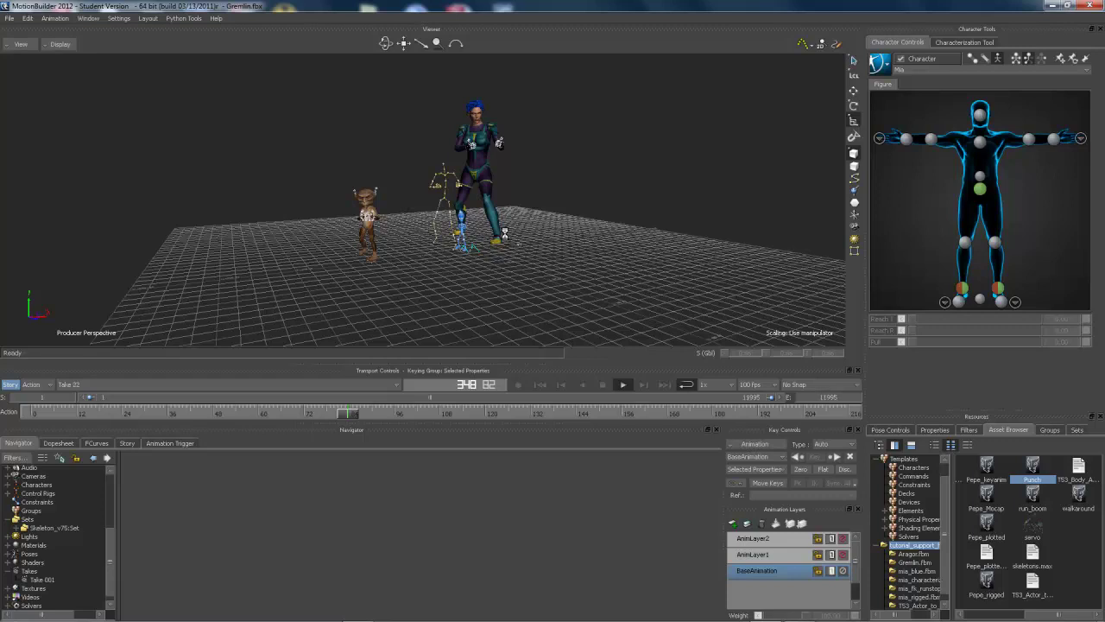
Step: Play Take 22 to examine the merged motion-capture actor's movement beside the characters, and stop playback
alt+drag(506, 234, 475, 239)
alt+right_drag(475, 239, 555, 246)
alt+drag(554, 245, 589, 306)
click(623, 384)
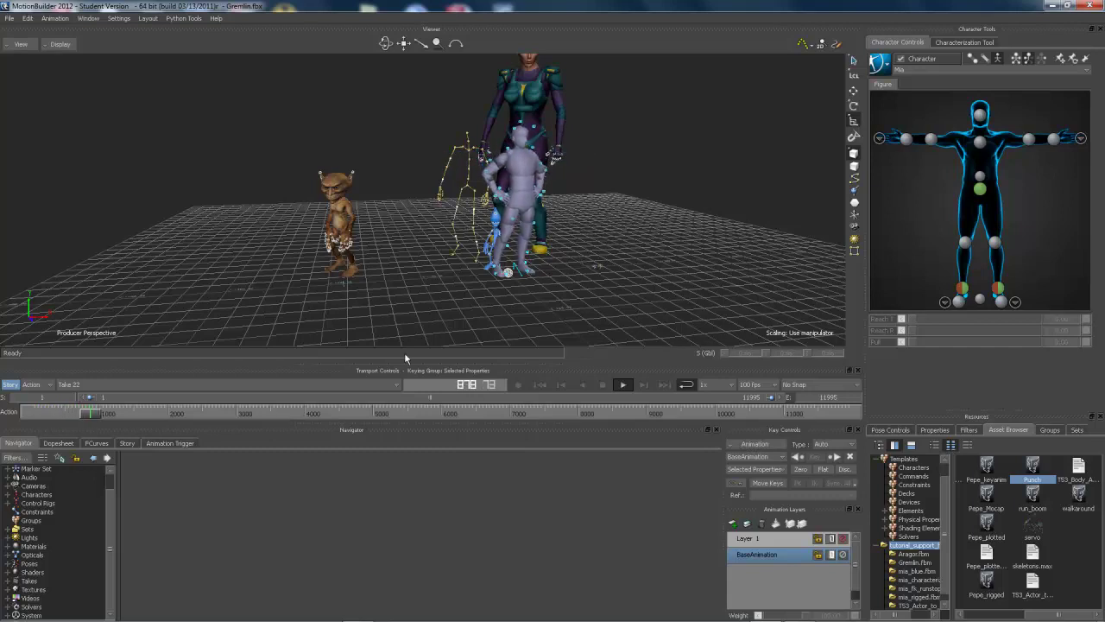
click(623, 385)
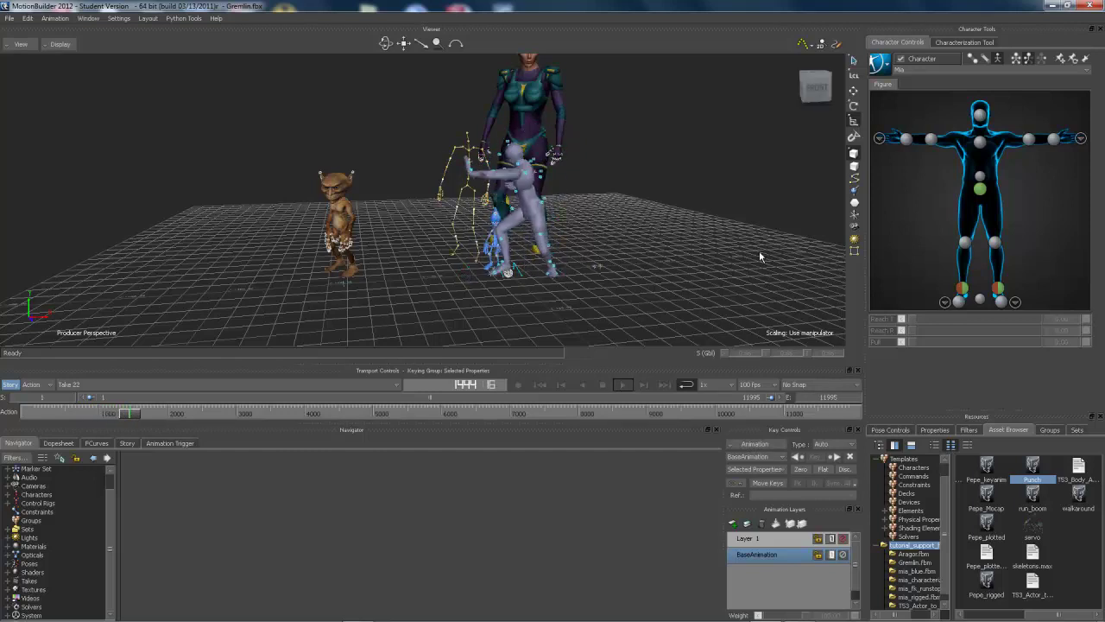
Step: With Mia as the current character, set her animation source to Actor and play the take
click(915, 71)
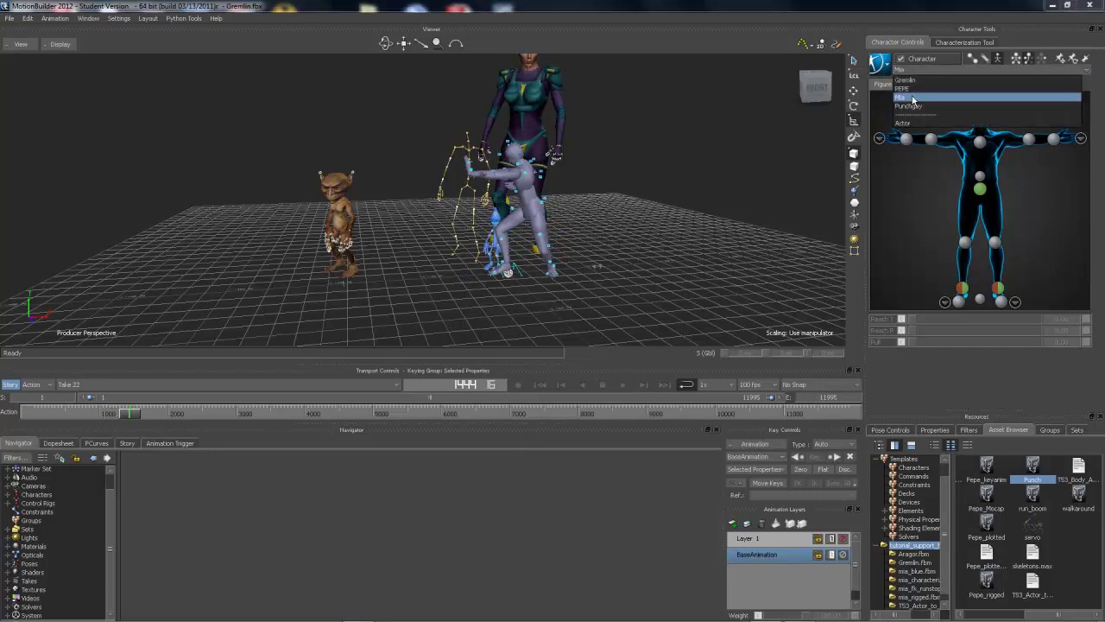
click(912, 98)
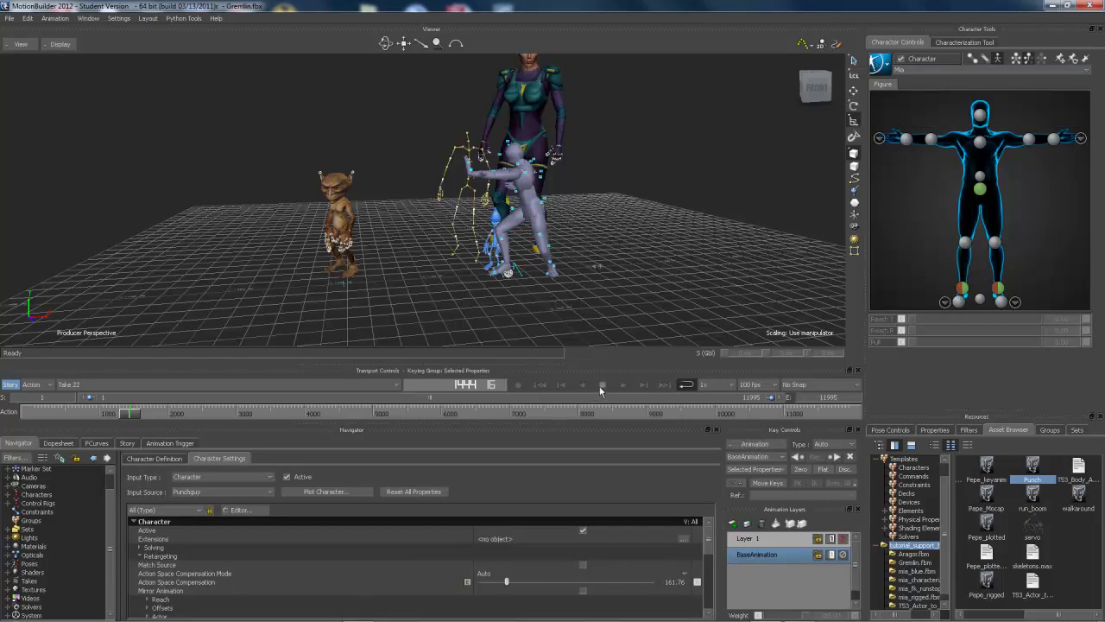
click(622, 384)
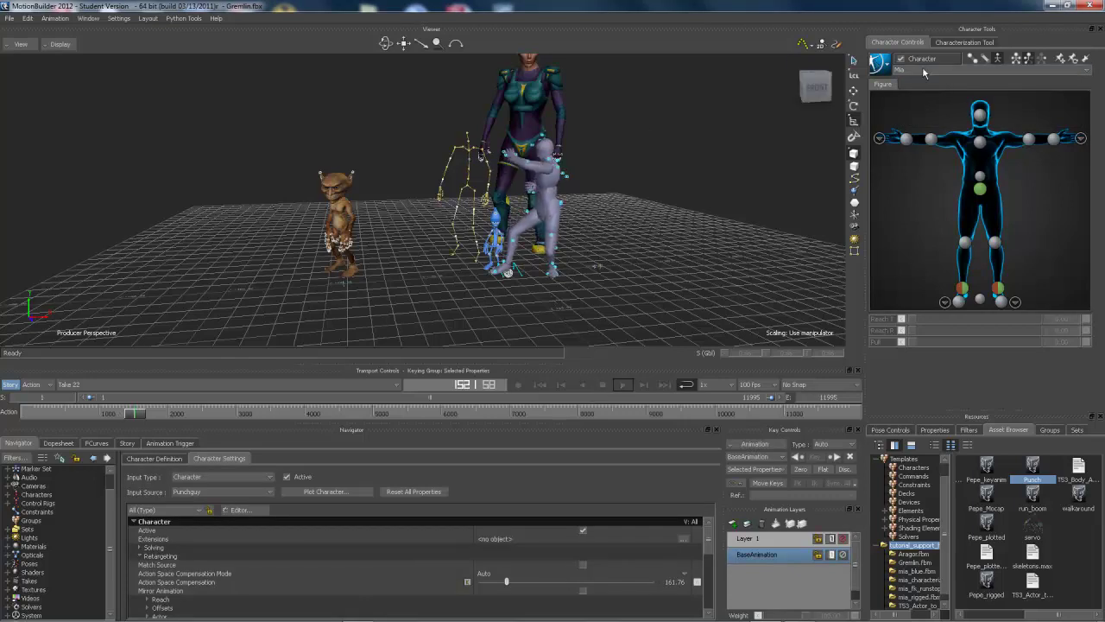
click(881, 66)
mouse_move(890, 97)
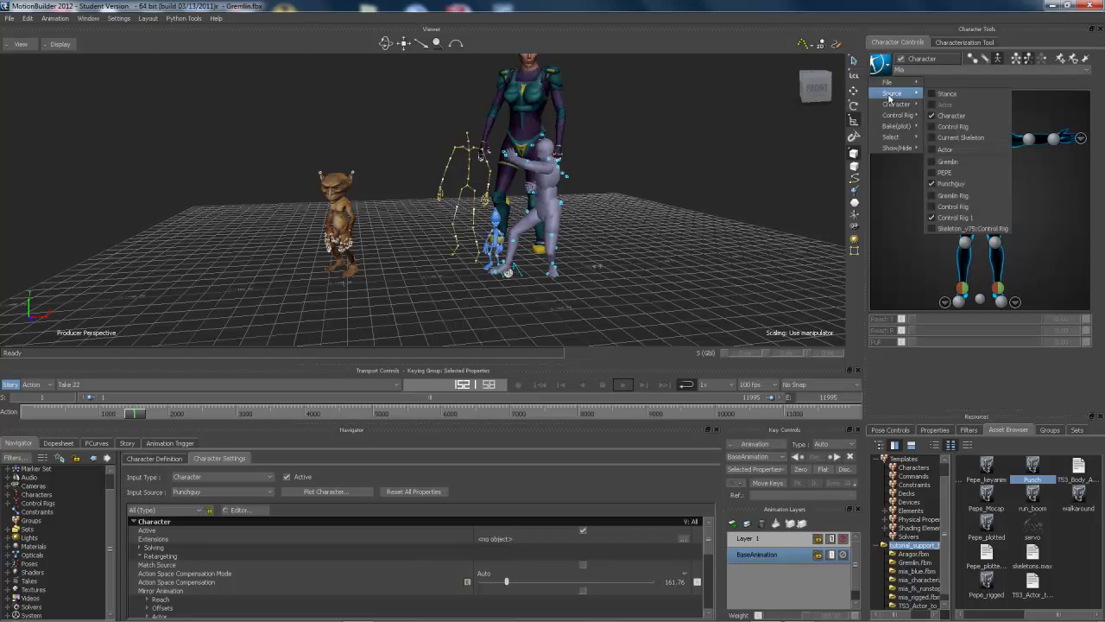
click(945, 149)
ctrl+drag(637, 185, 500, 228)
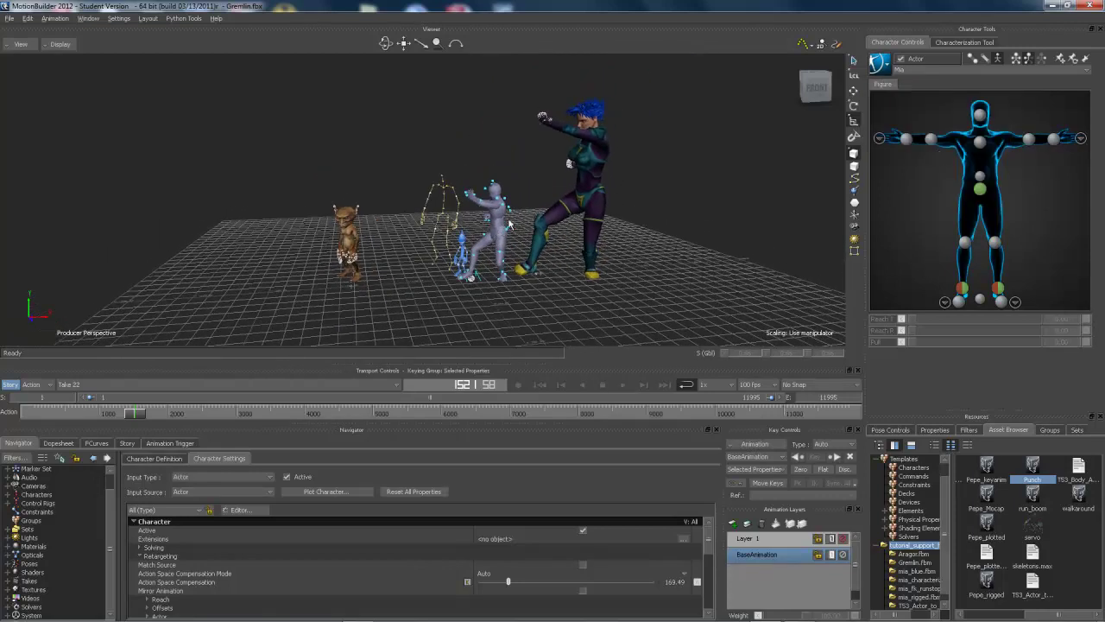
click(624, 385)
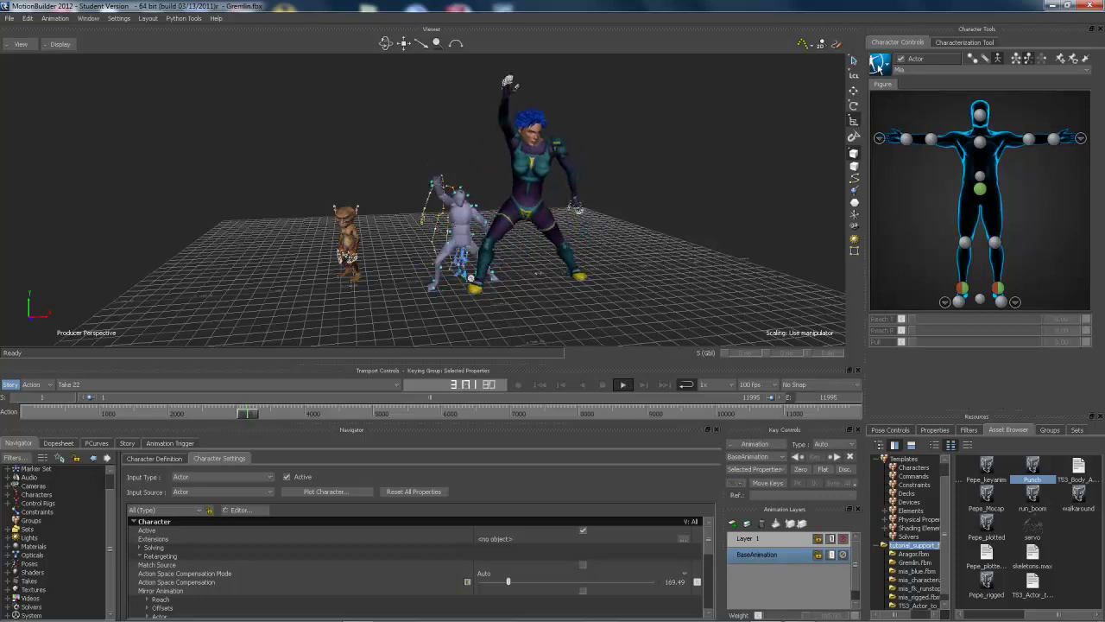
Step: Make PEPE the current character and set its animation source to Actor during playback
click(880, 64)
click(903, 70)
click(907, 73)
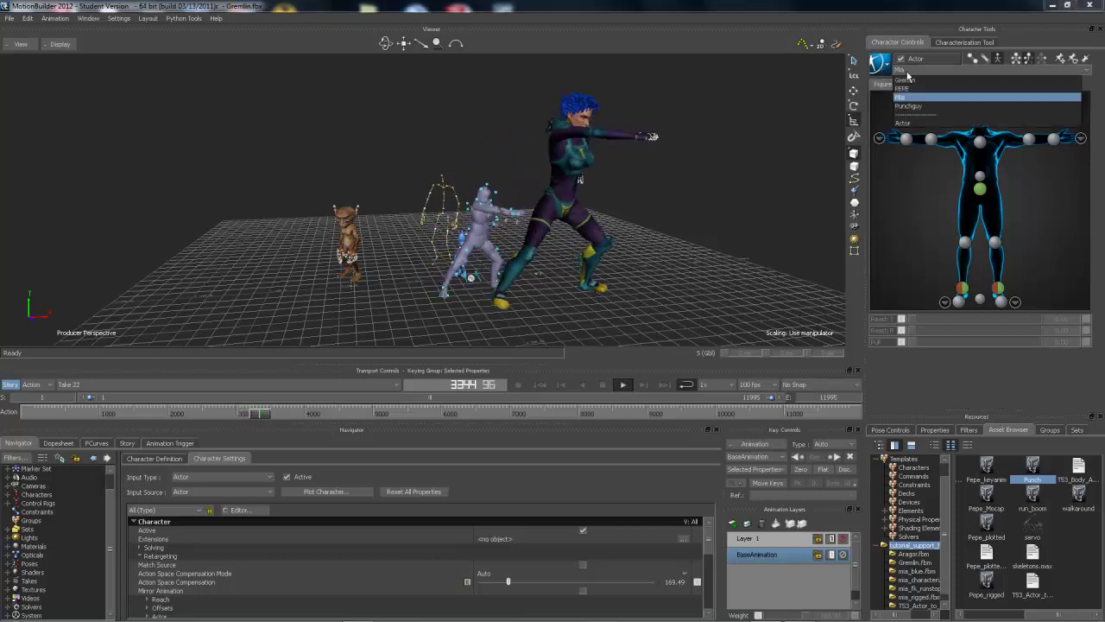
click(905, 88)
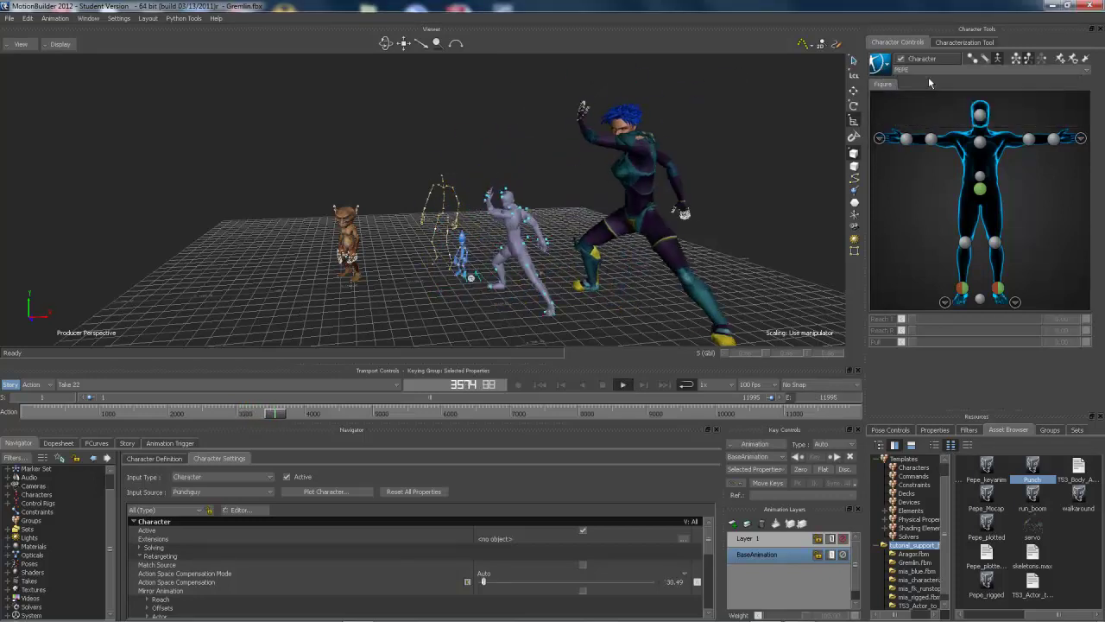
click(880, 64)
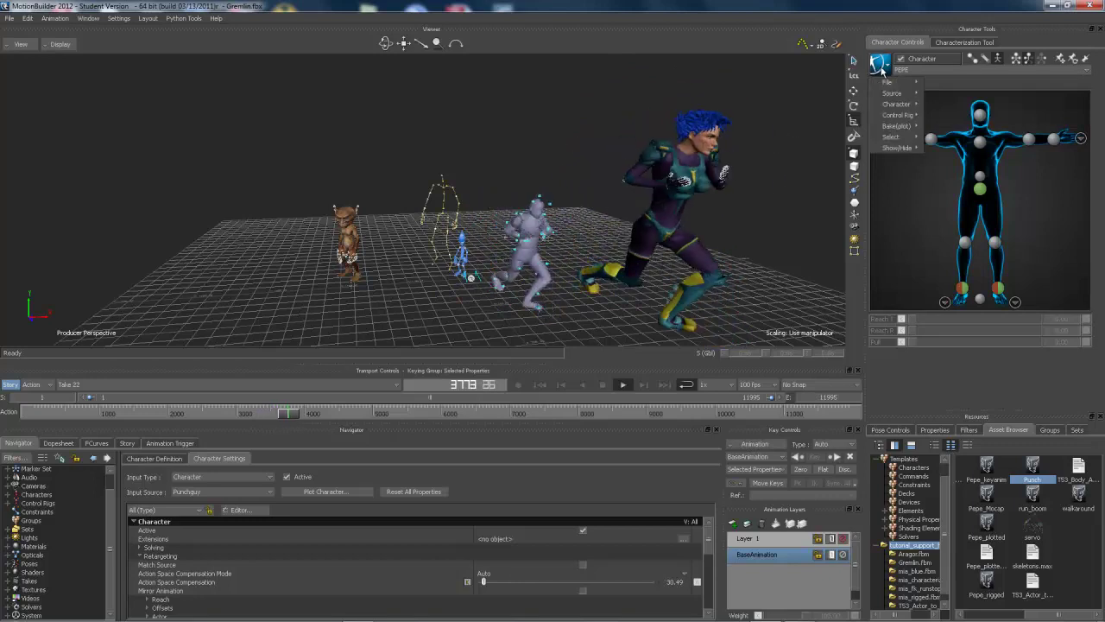
mouse_move(890, 93)
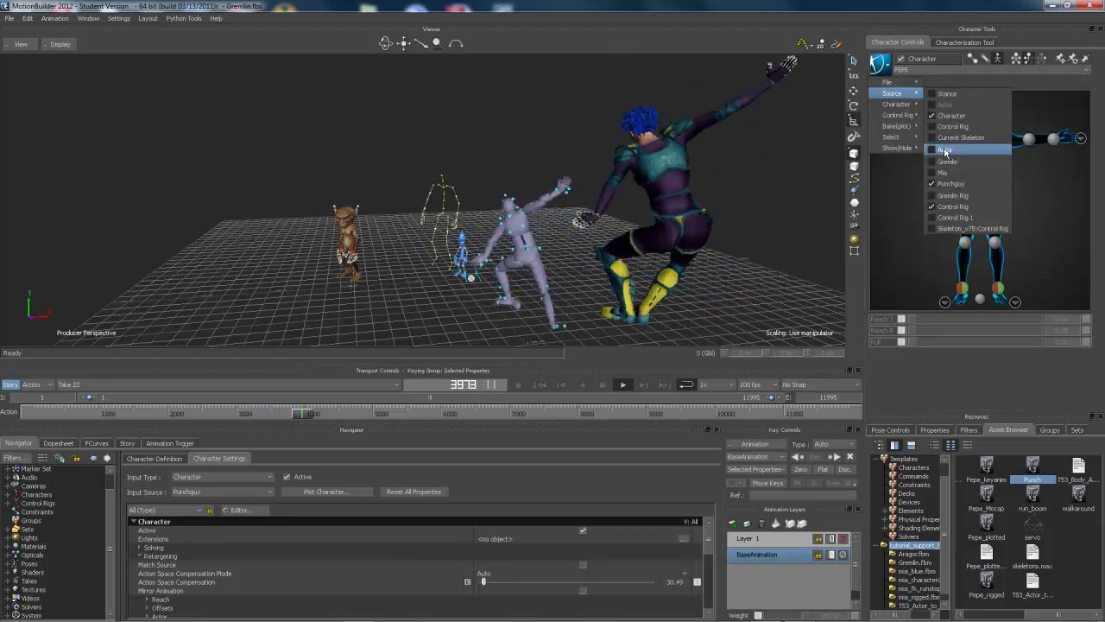
click(945, 151)
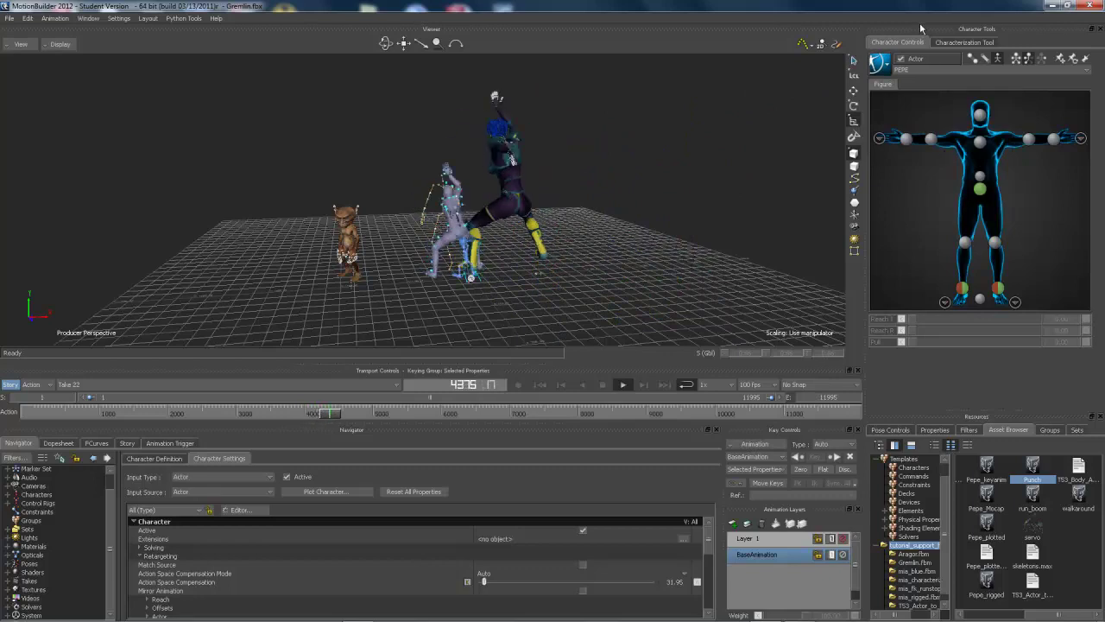
Step: Make Gremlin the current character and set its animation source to Actor during playback
click(907, 69)
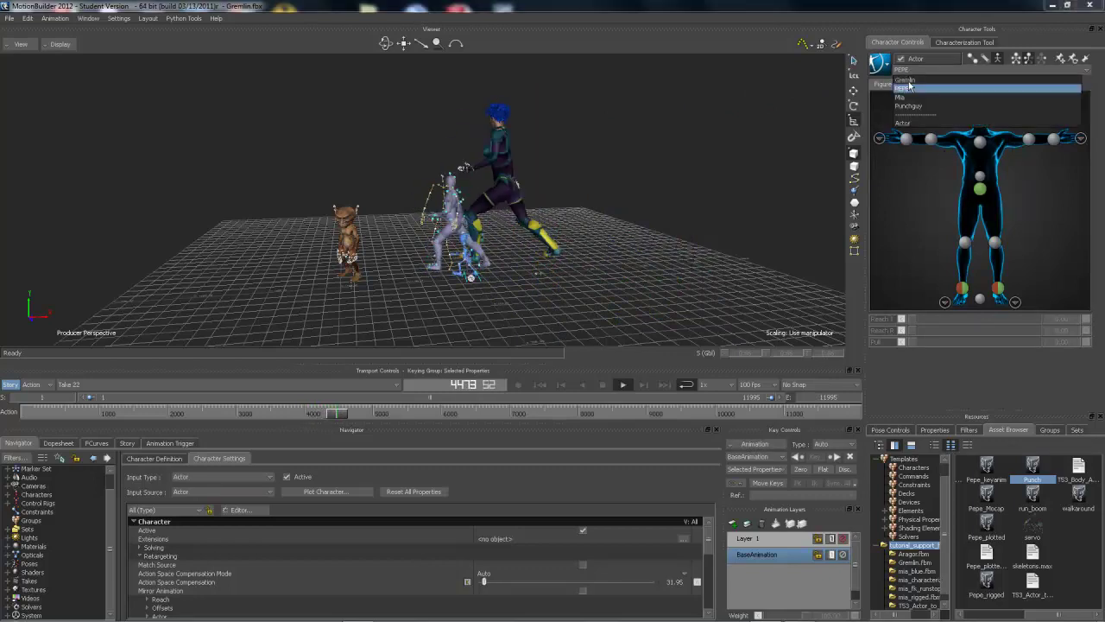
click(905, 78)
click(880, 63)
mouse_move(894, 92)
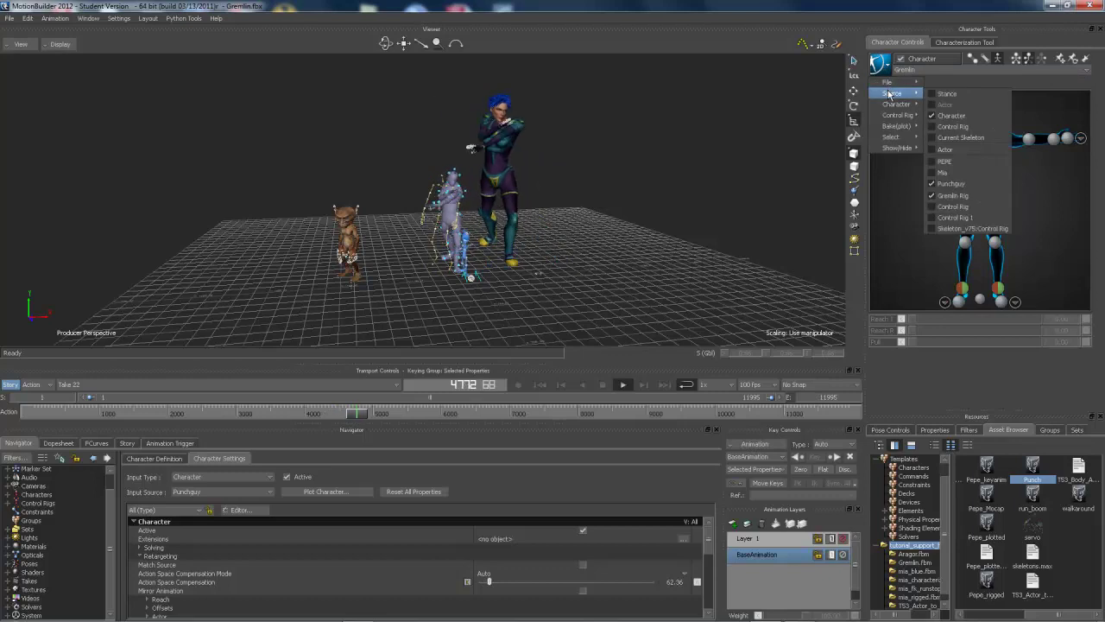
click(945, 149)
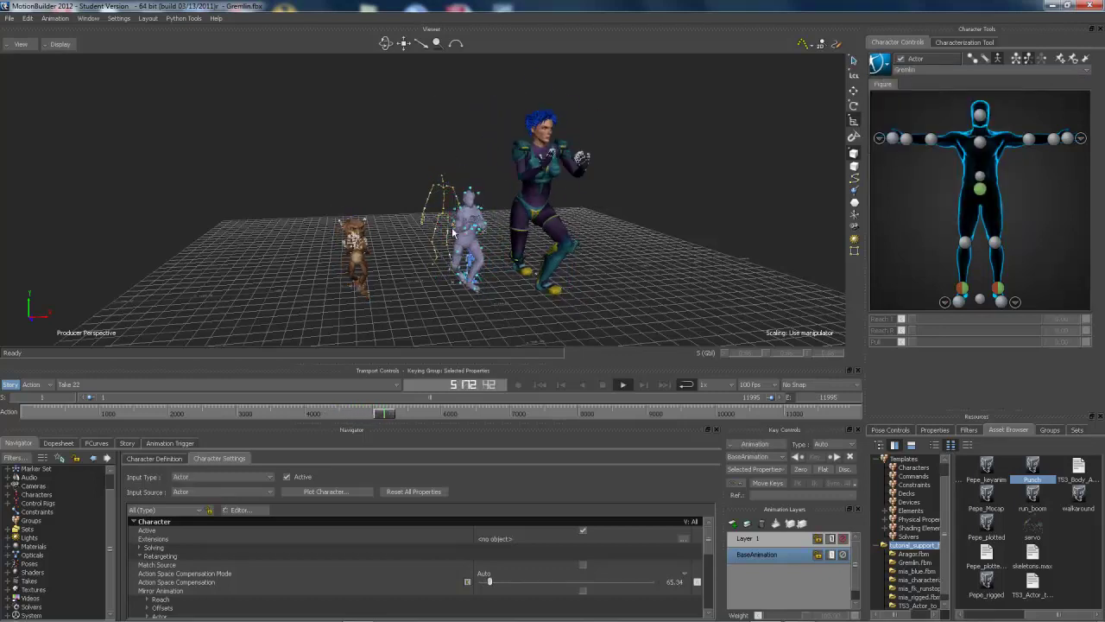